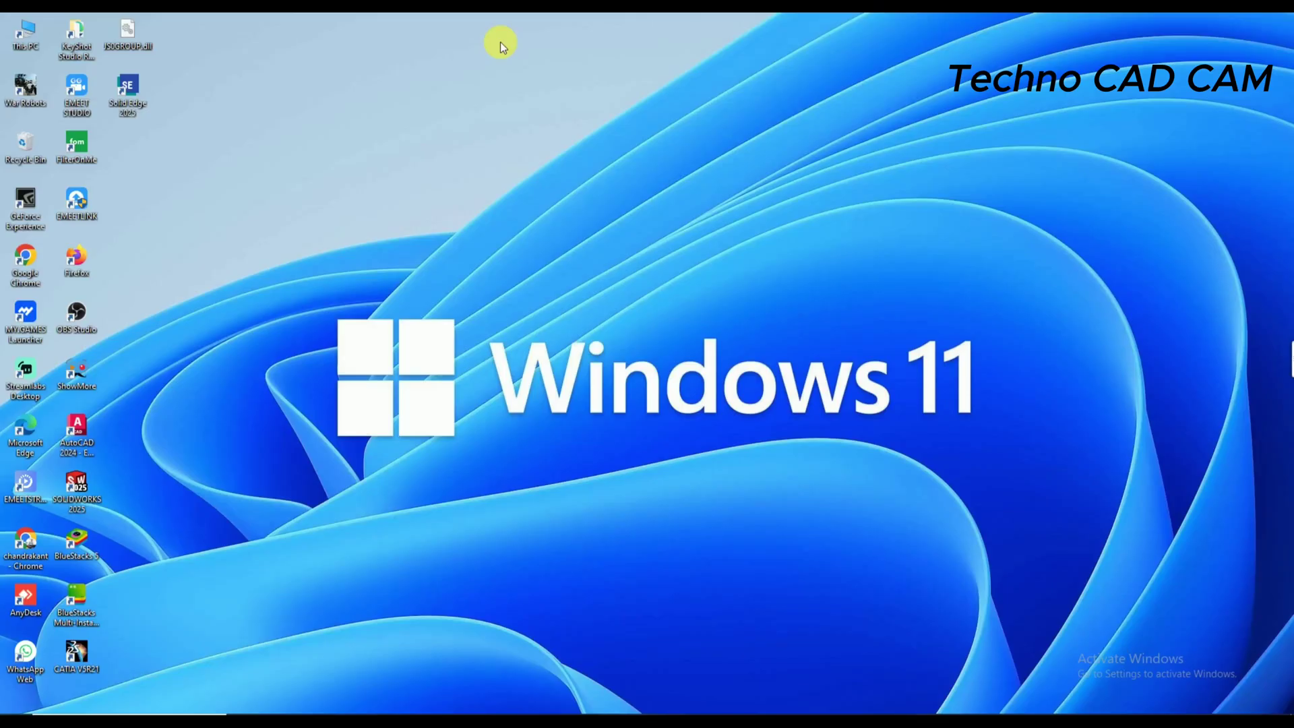
- Turn off Wi-Fi from the taskbar network panel and refresh the desktop
left_click(1171, 705)
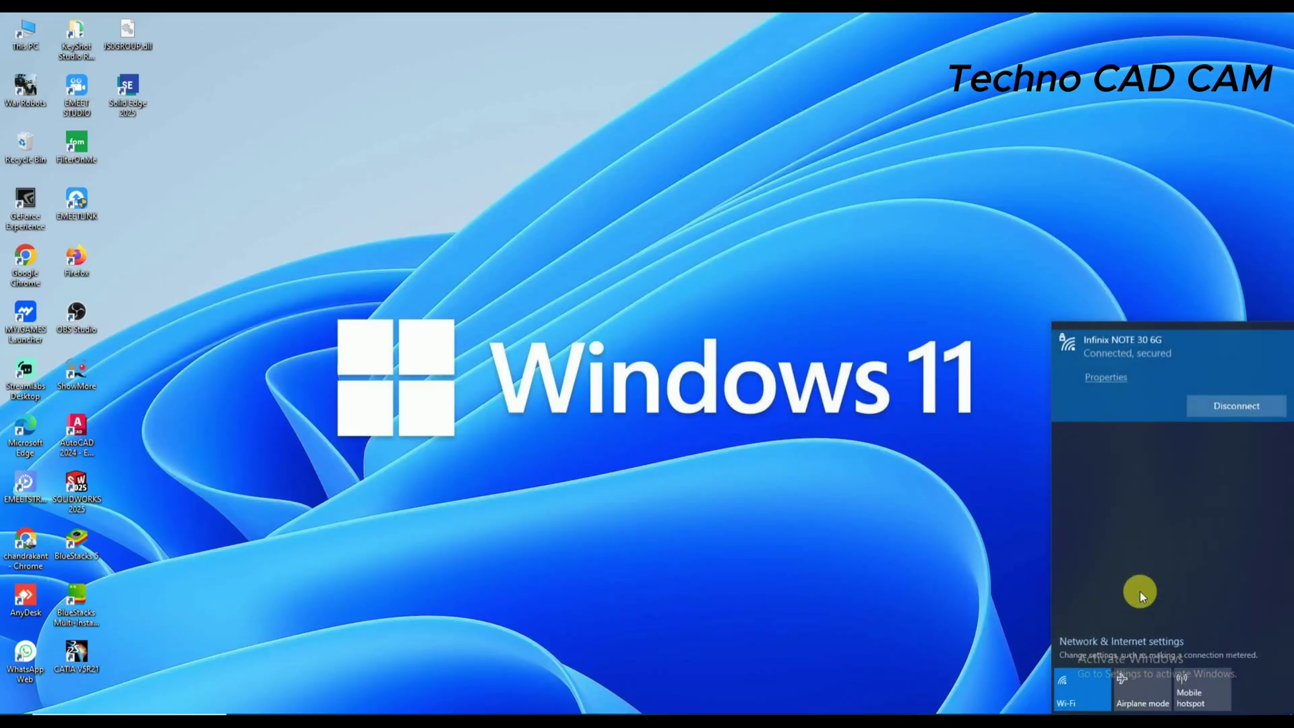
left_click(1098, 694)
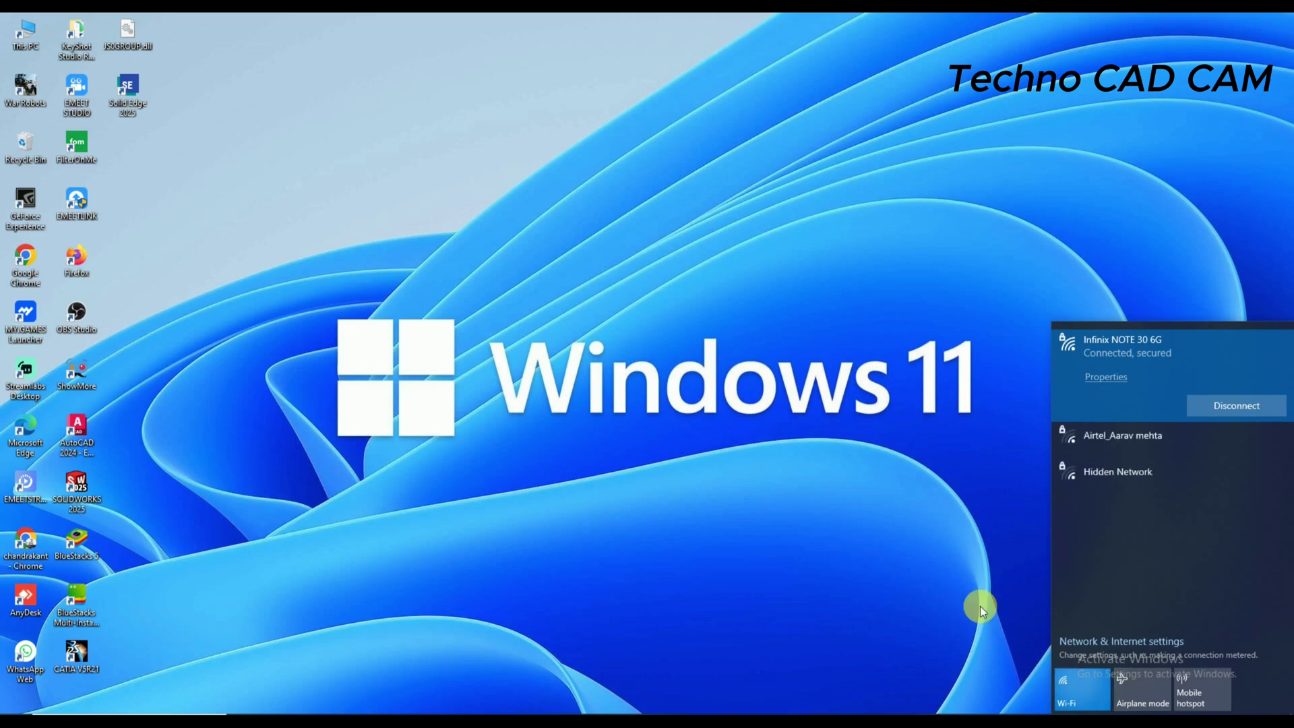
right_click(803, 346)
left_click(835, 384)
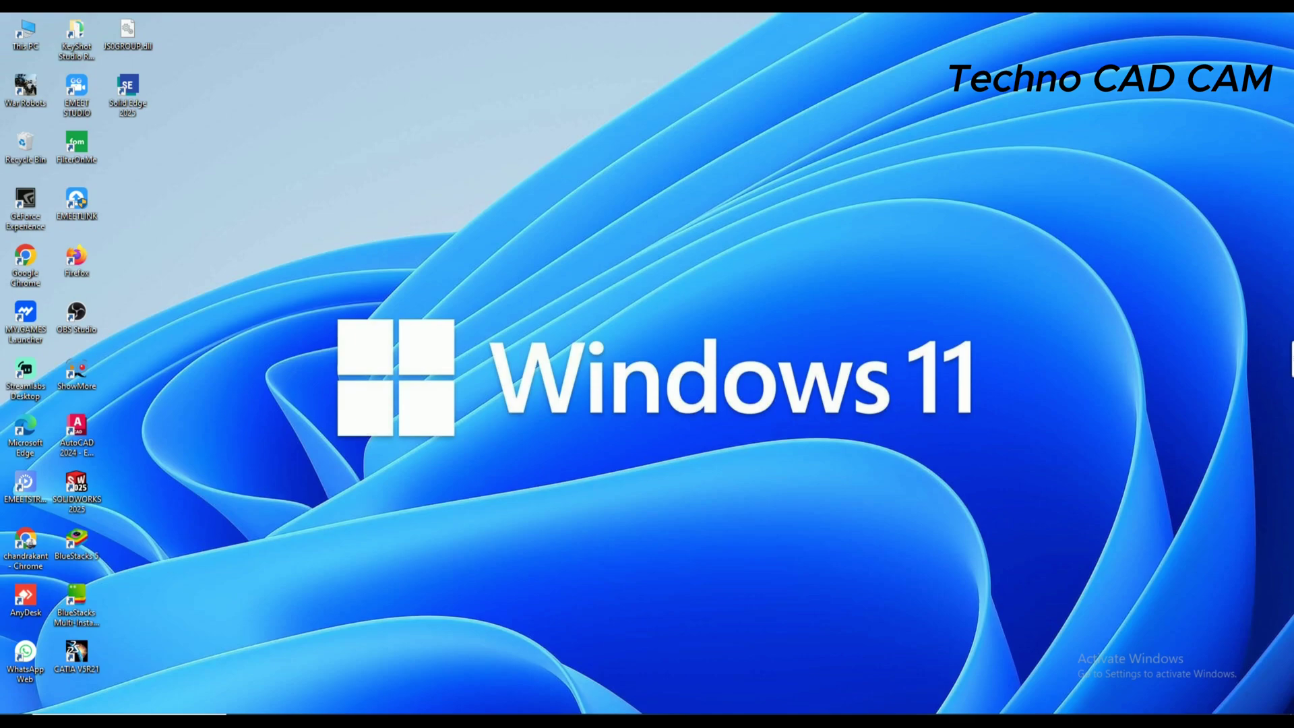
- Open the Virus & threat protection settings in Windows Security via Start search
key("super")
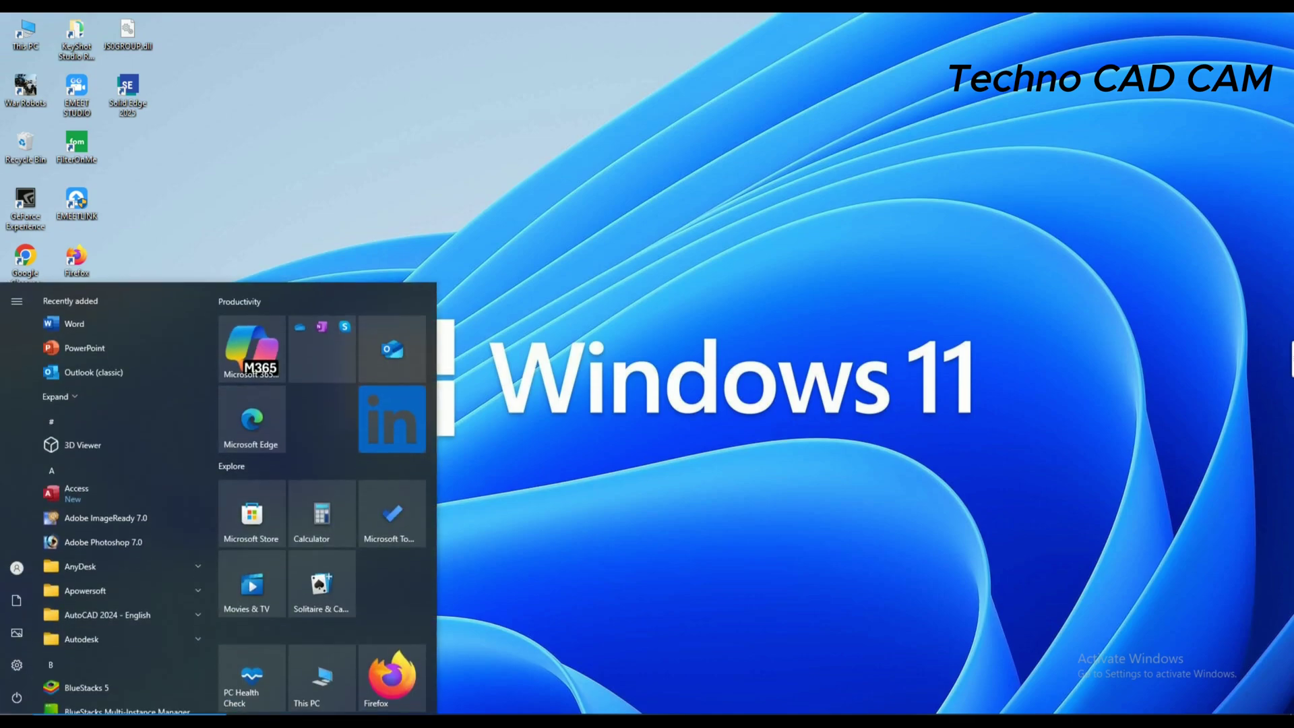
type("win")
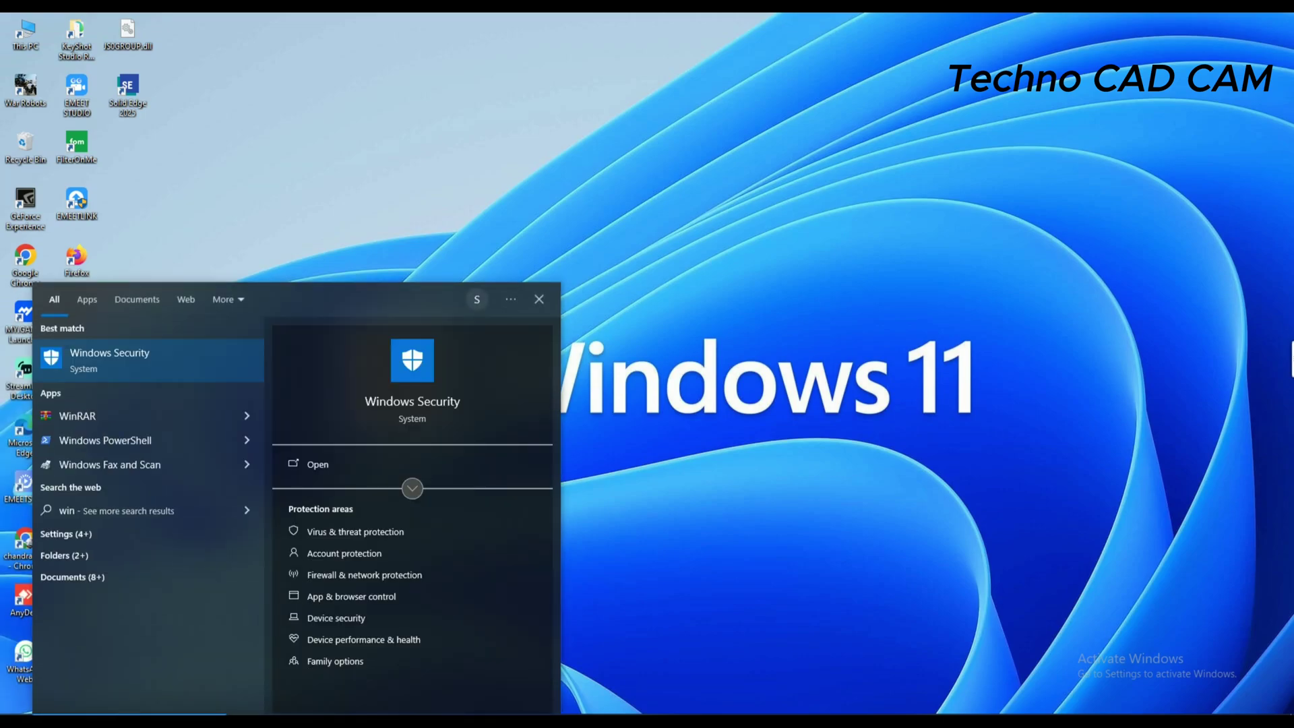
type("dow")
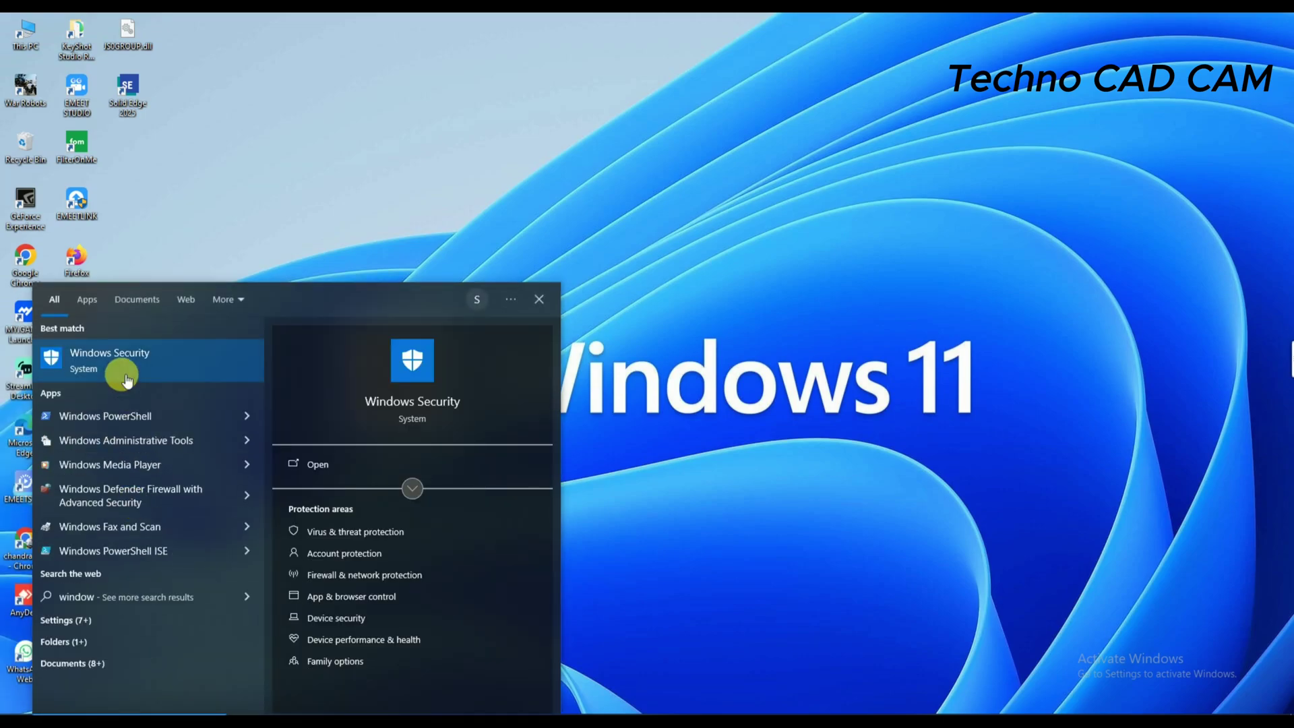
left_click(121, 367)
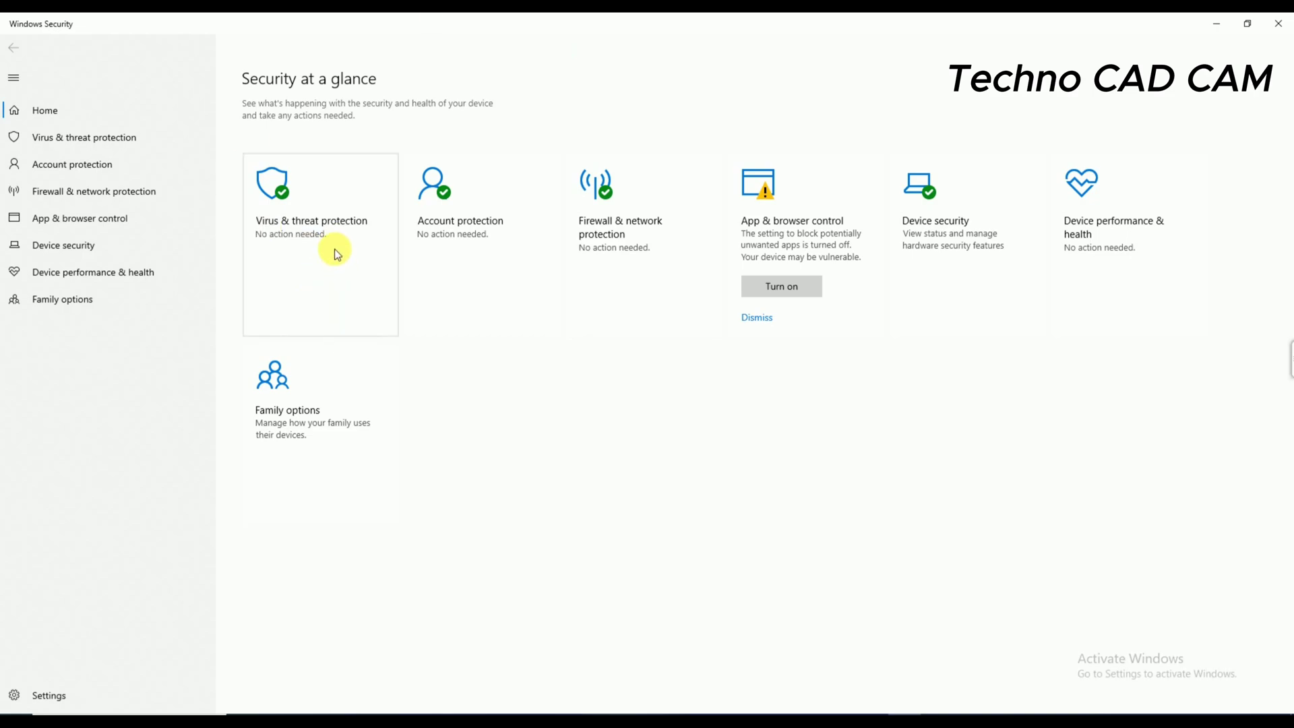
left_click(333, 228)
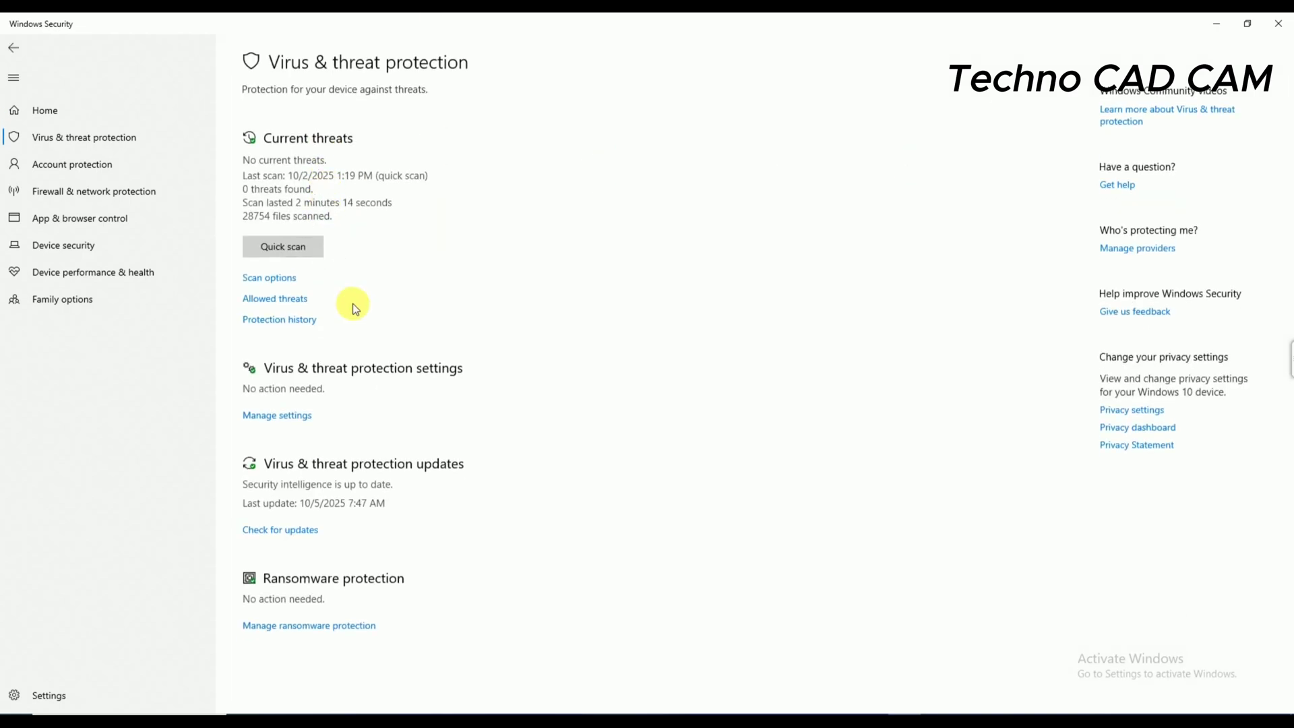
left_click(297, 423)
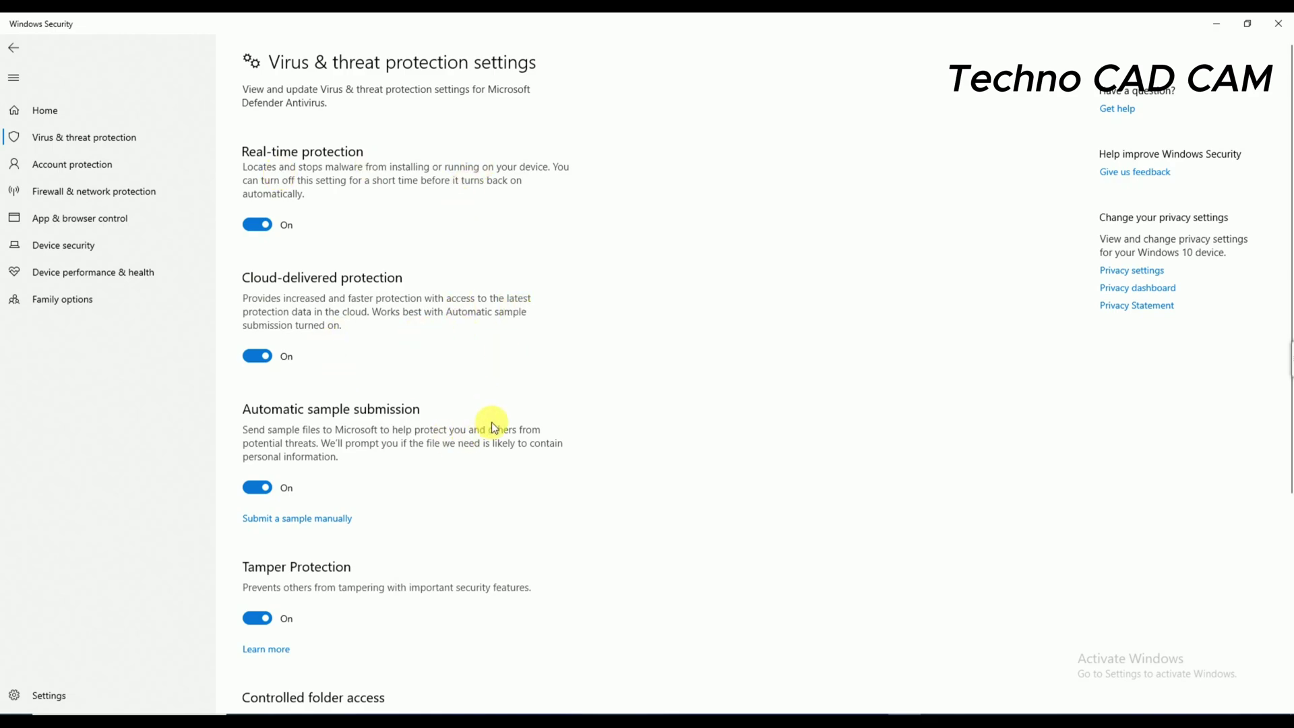
- Switch off Real-time, Cloud-delivered, Automatic sample submission and Tamper Protection
left_click(266, 226)
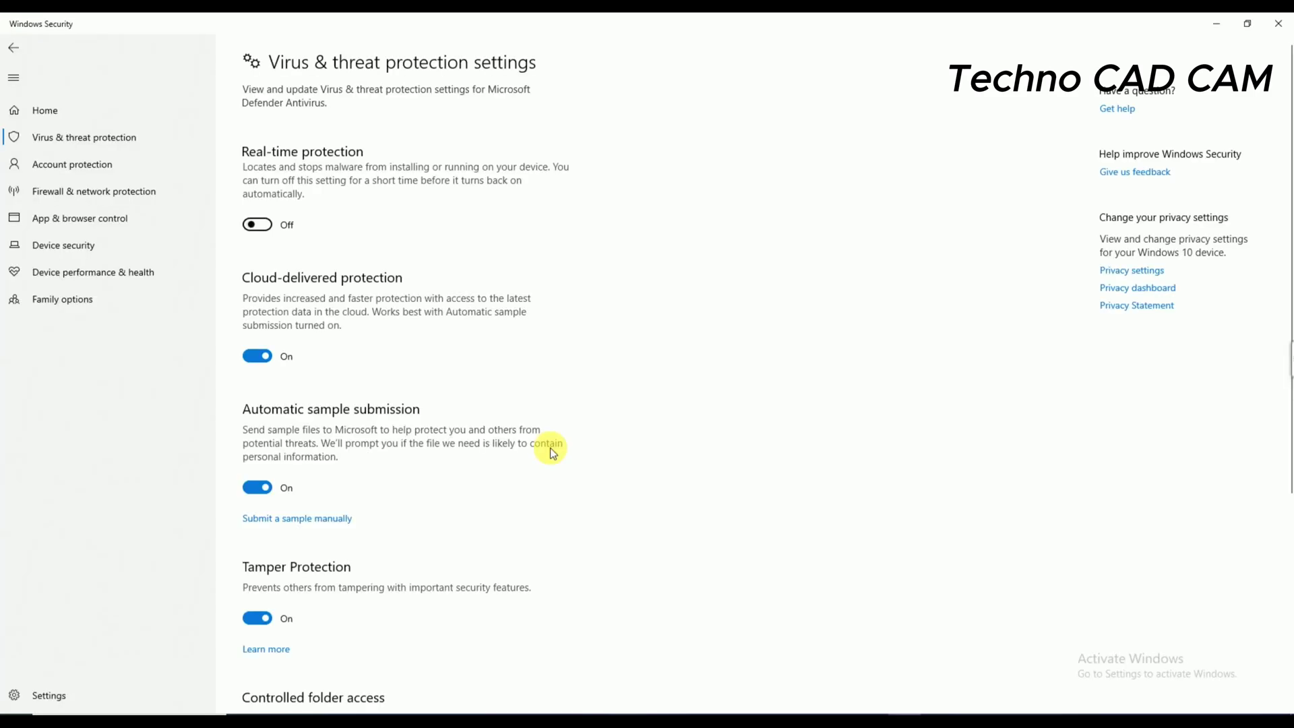
left_click(264, 371)
left_click(267, 526)
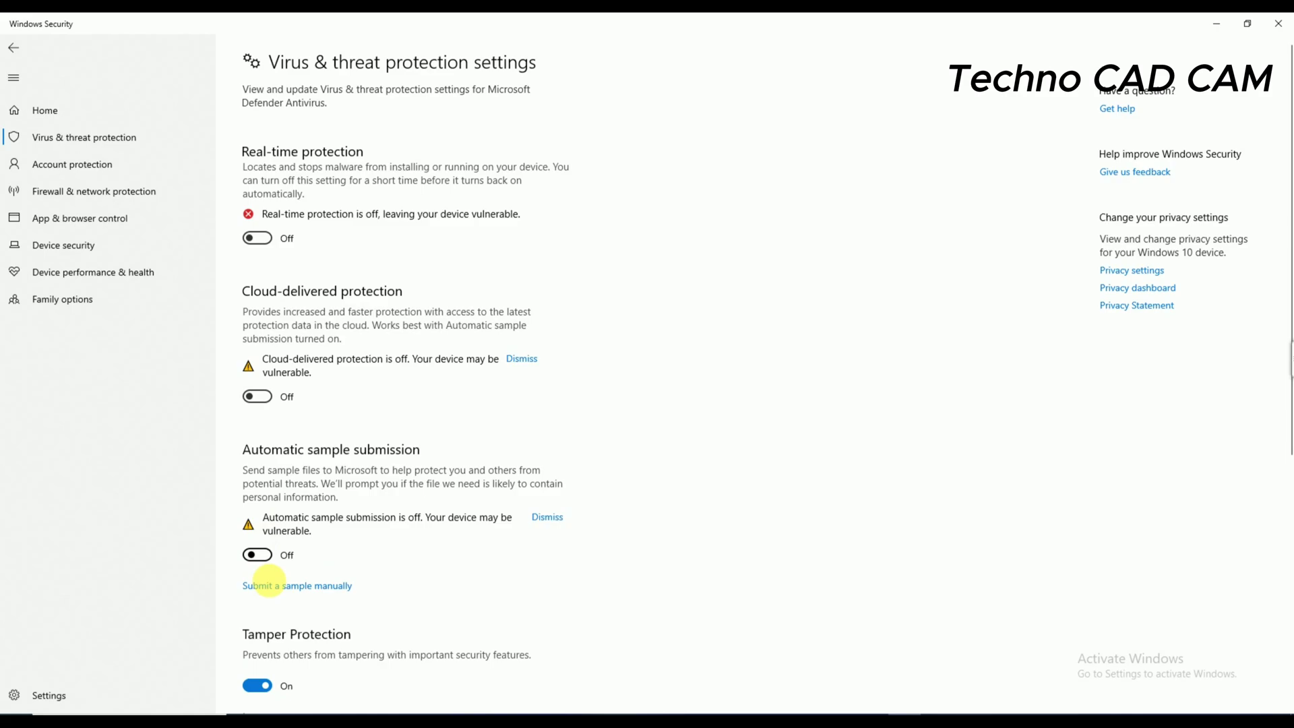
left_click(250, 681)
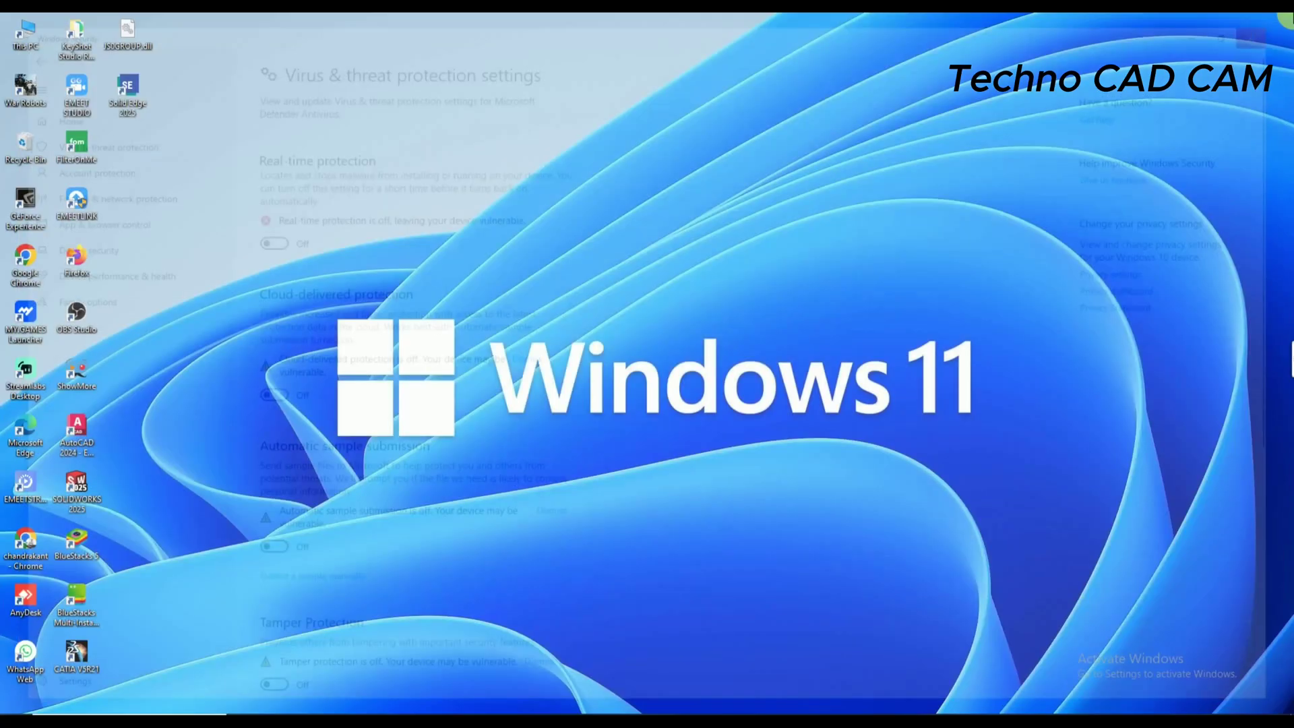
- Refresh the desktop and browse from This PC to D:\Software\NX 12
right_click(641, 243)
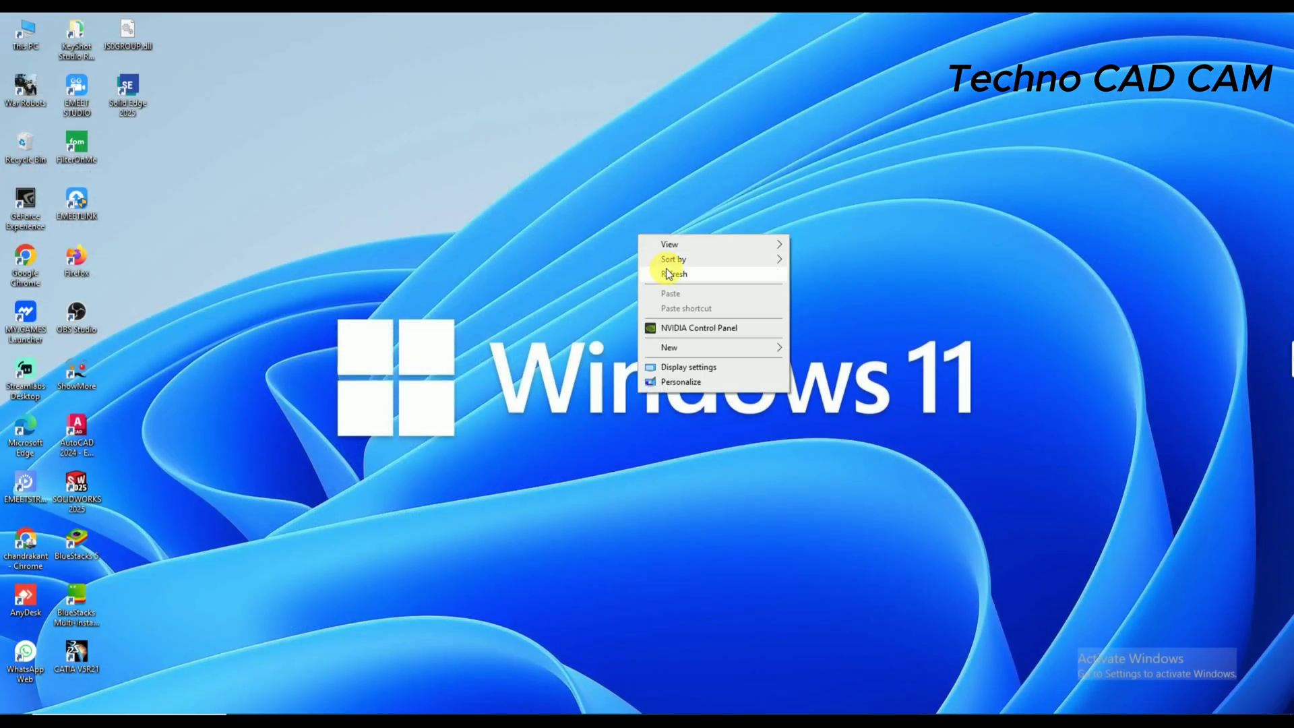
left_click(670, 275)
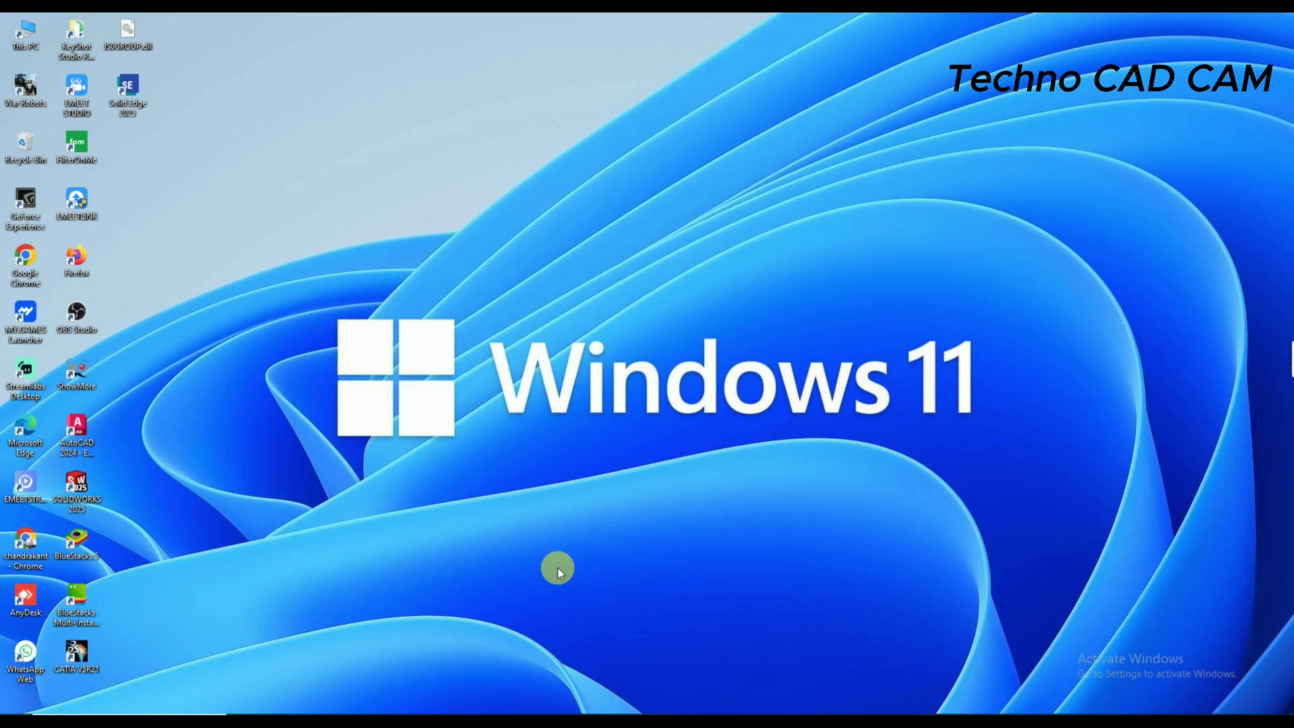
double_click(22, 45)
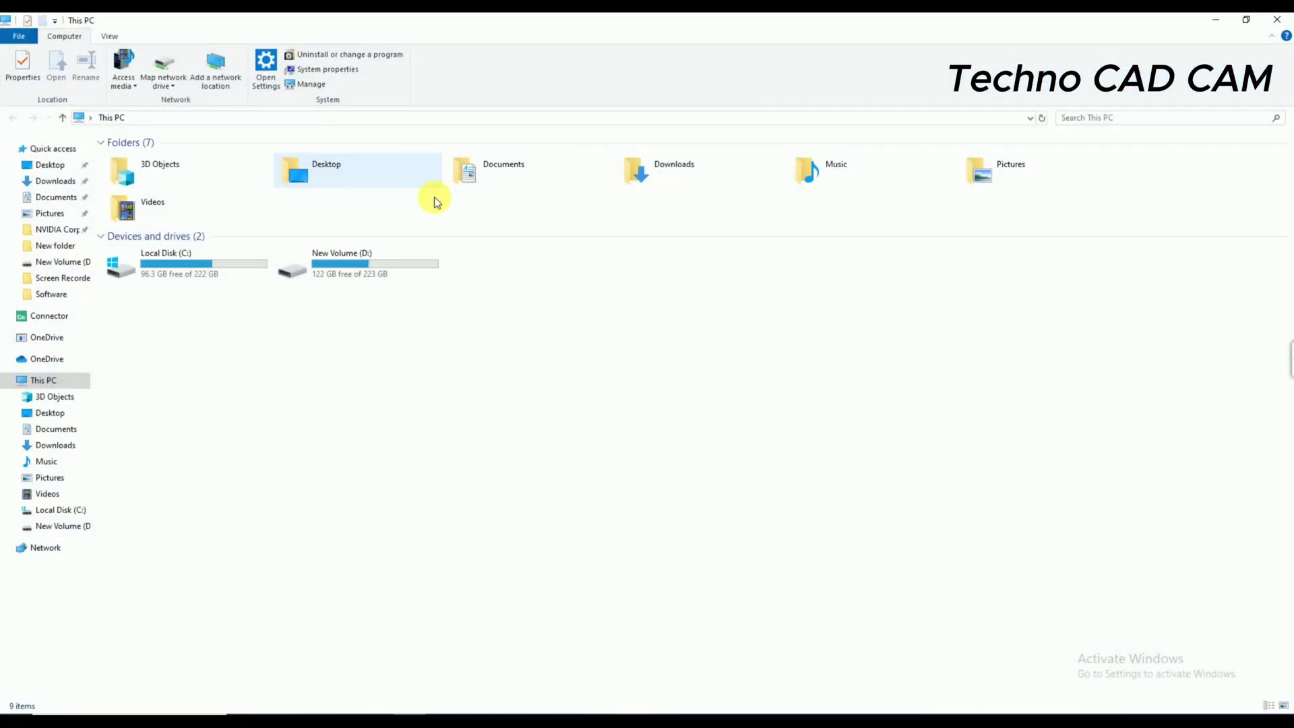
double_click(367, 277)
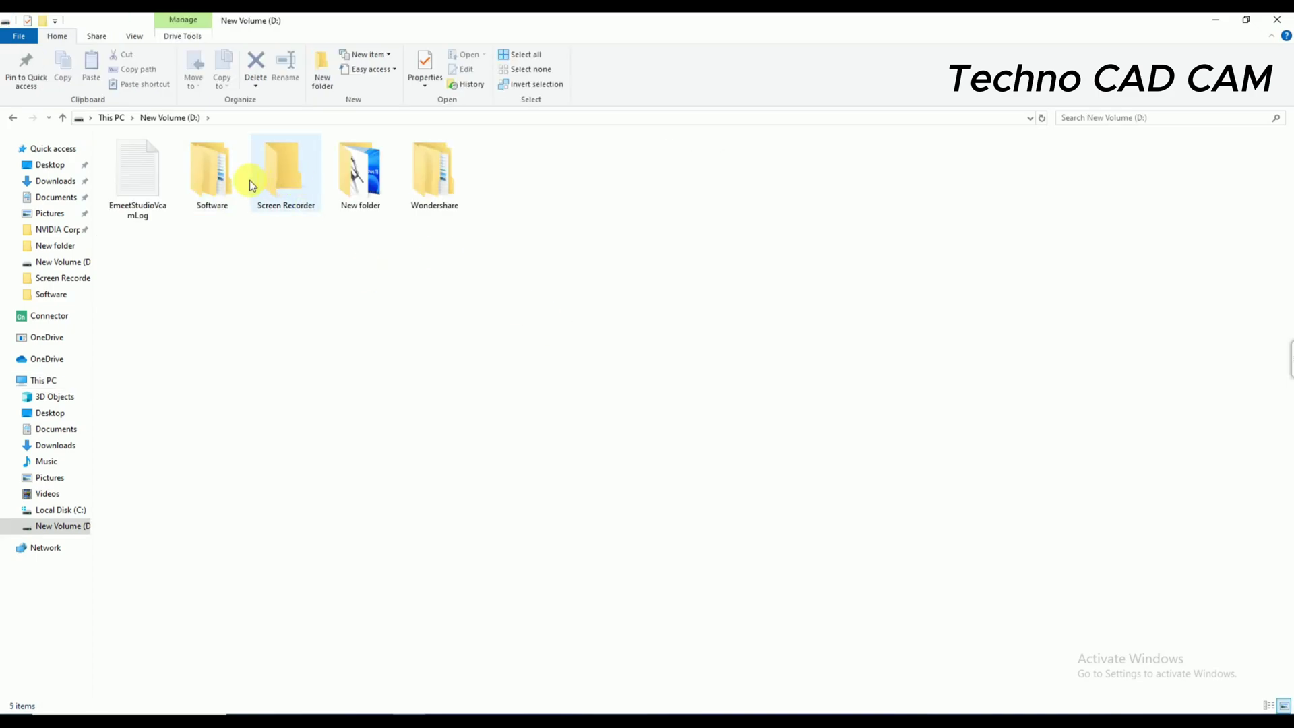
double_click(214, 183)
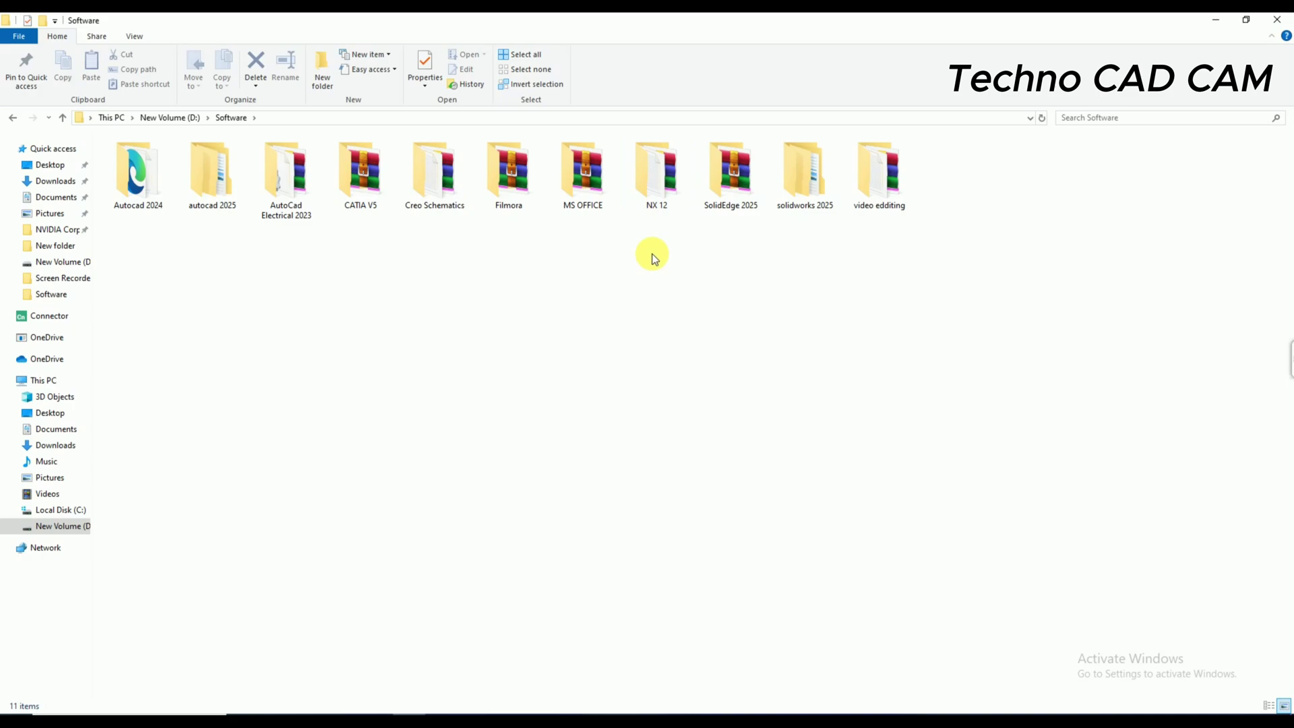
double_click(647, 185)
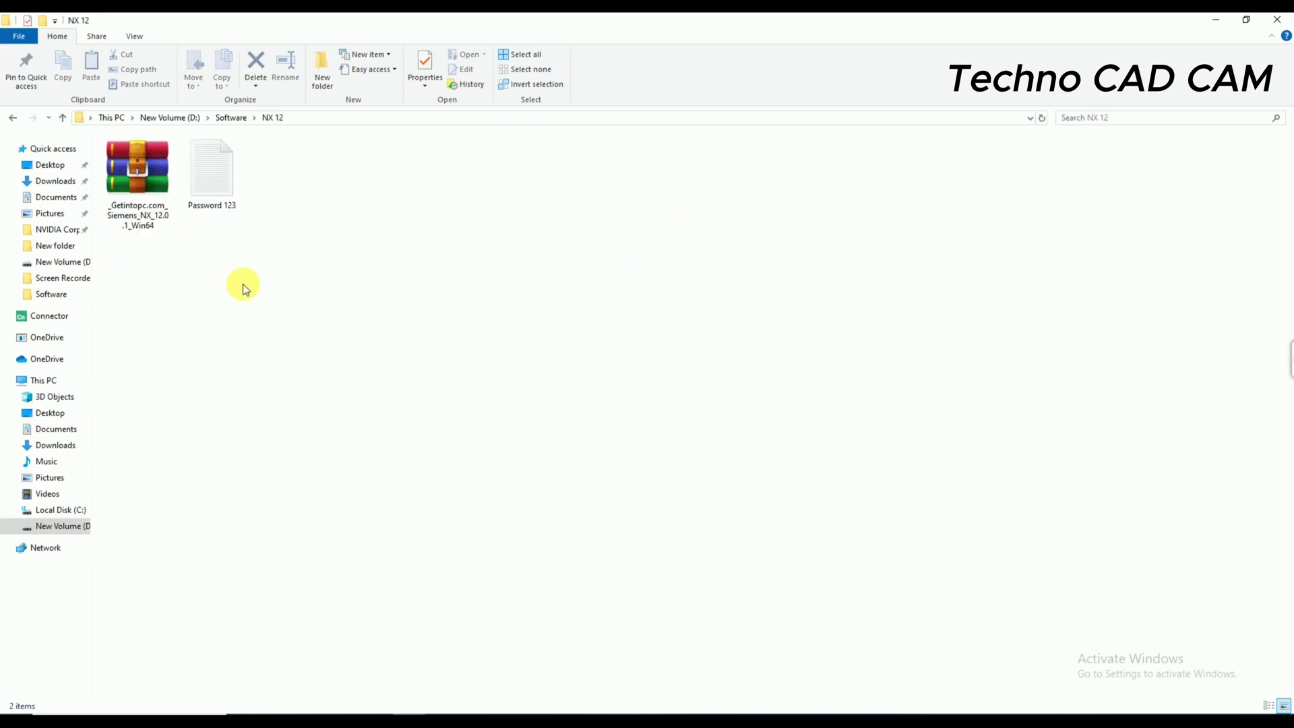
- Extract the NX 12.0.1 archive here with its password, replacing all existing files
right_click(136, 176)
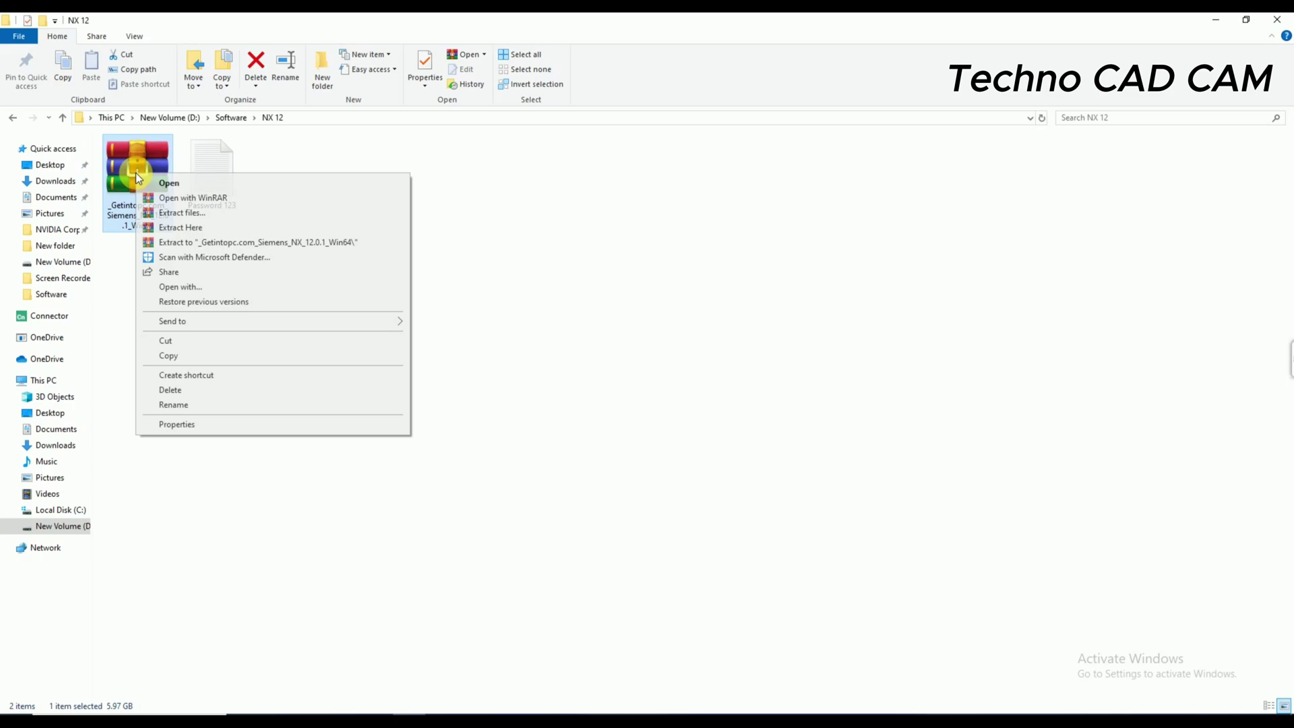
left_click(252, 226)
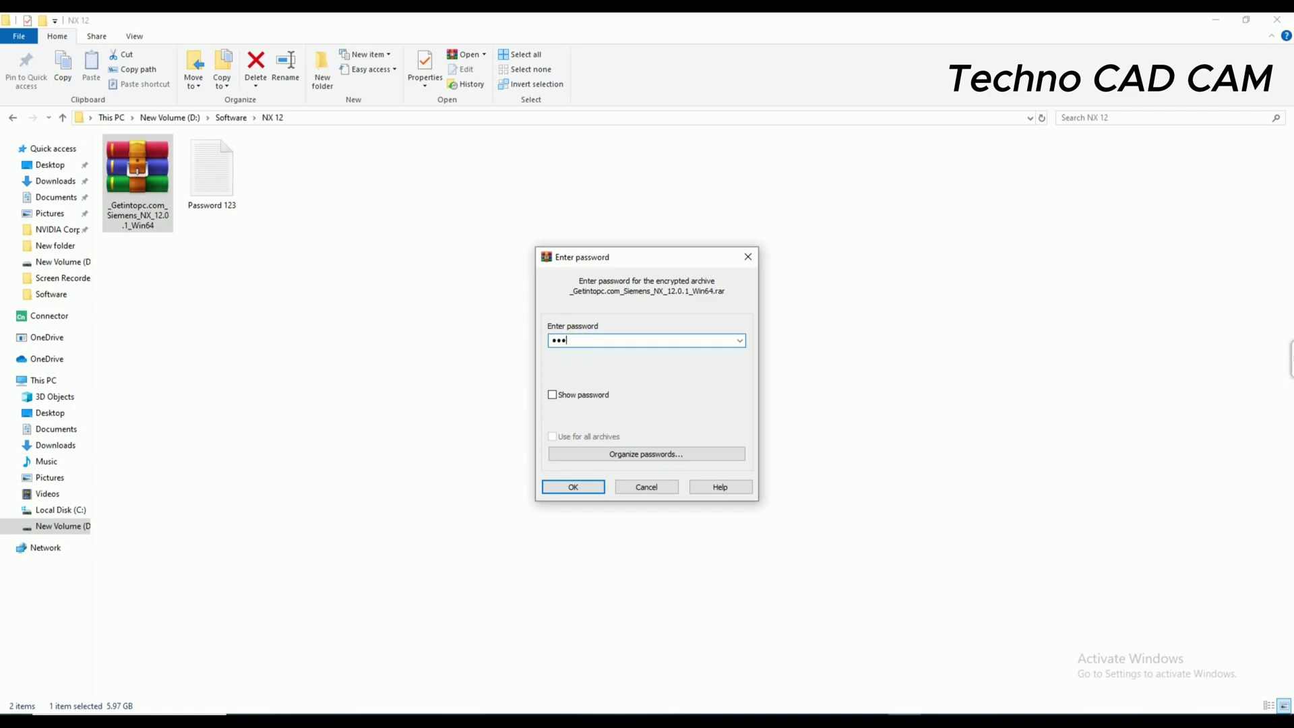
type("123")
key("Return")
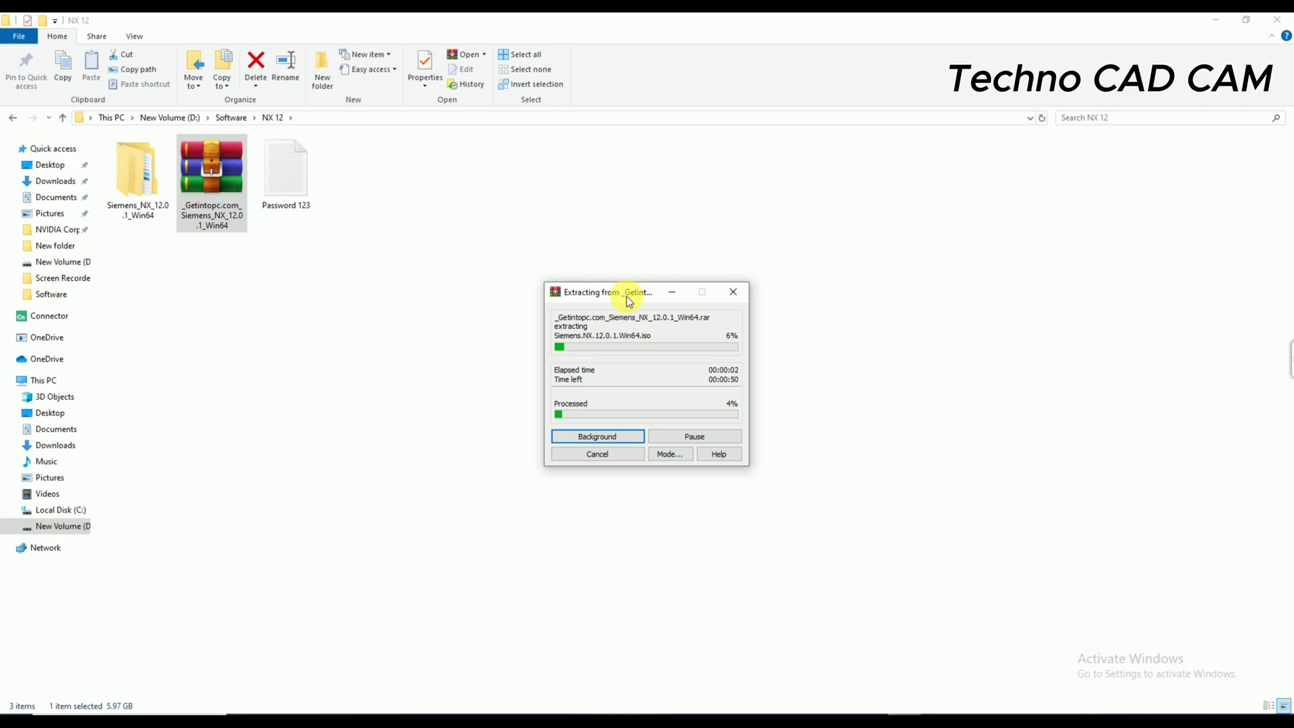
left_click_drag(630, 292, 607, 294)
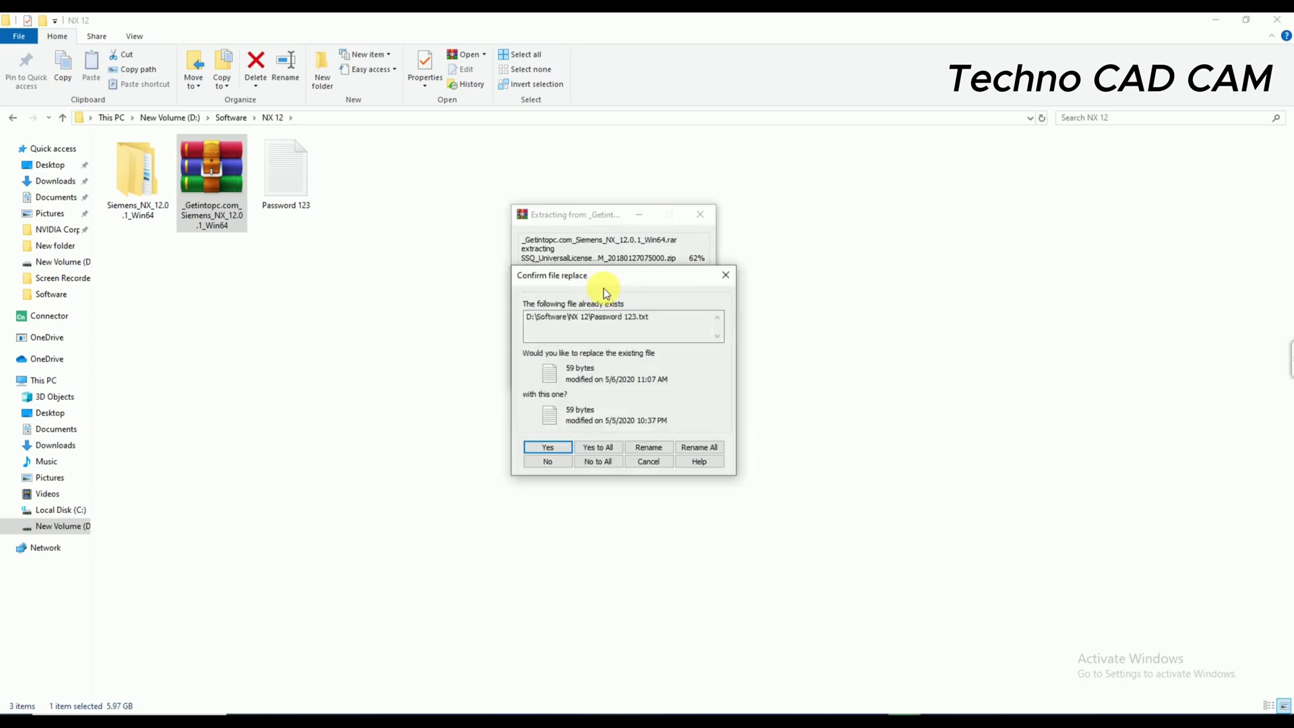
left_click(614, 448)
- Refresh NX 12 and open the nested Siemens_NX_12.0.1_Win64 folder in large icons
right_click(402, 263)
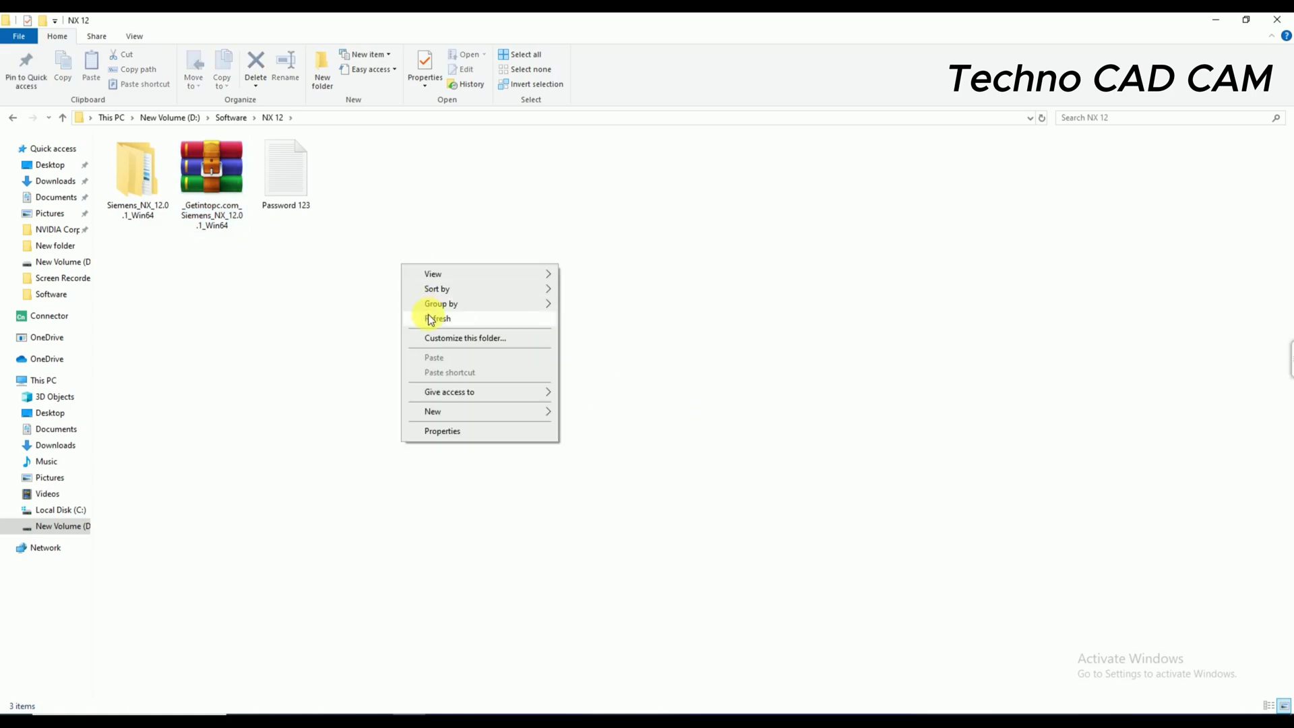
left_click(431, 319)
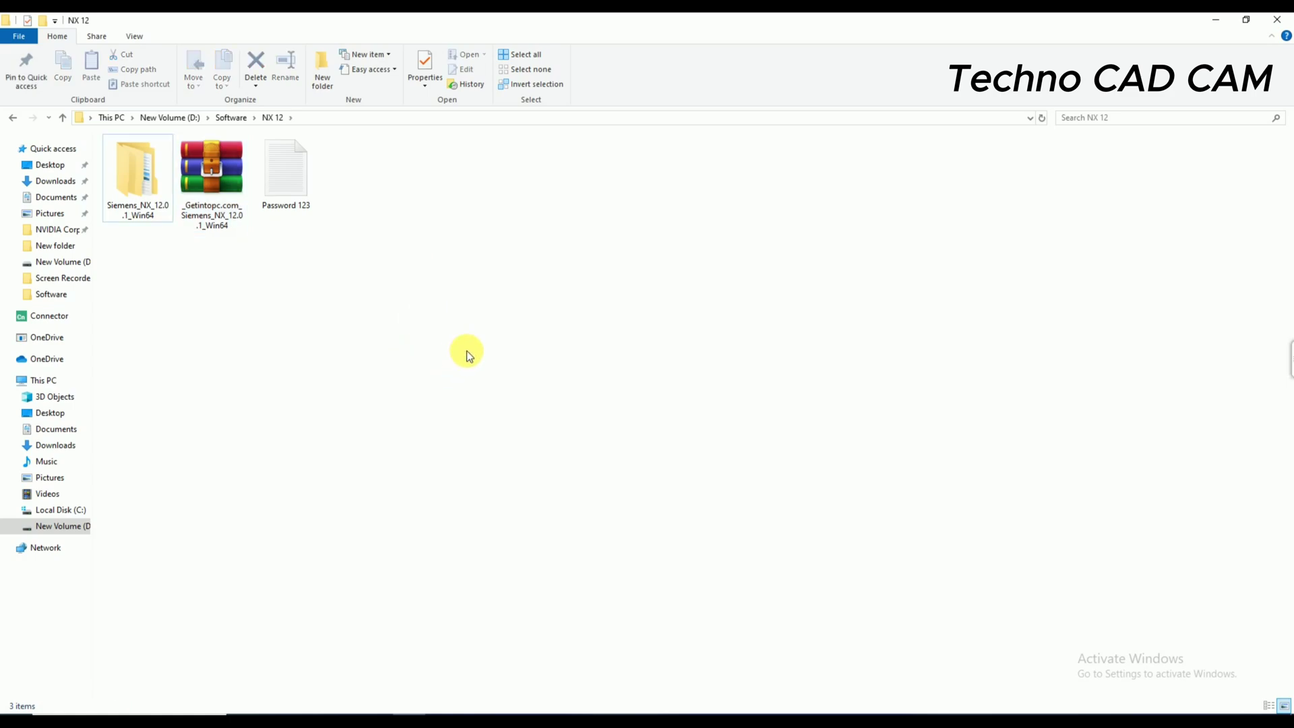
double_click(134, 181)
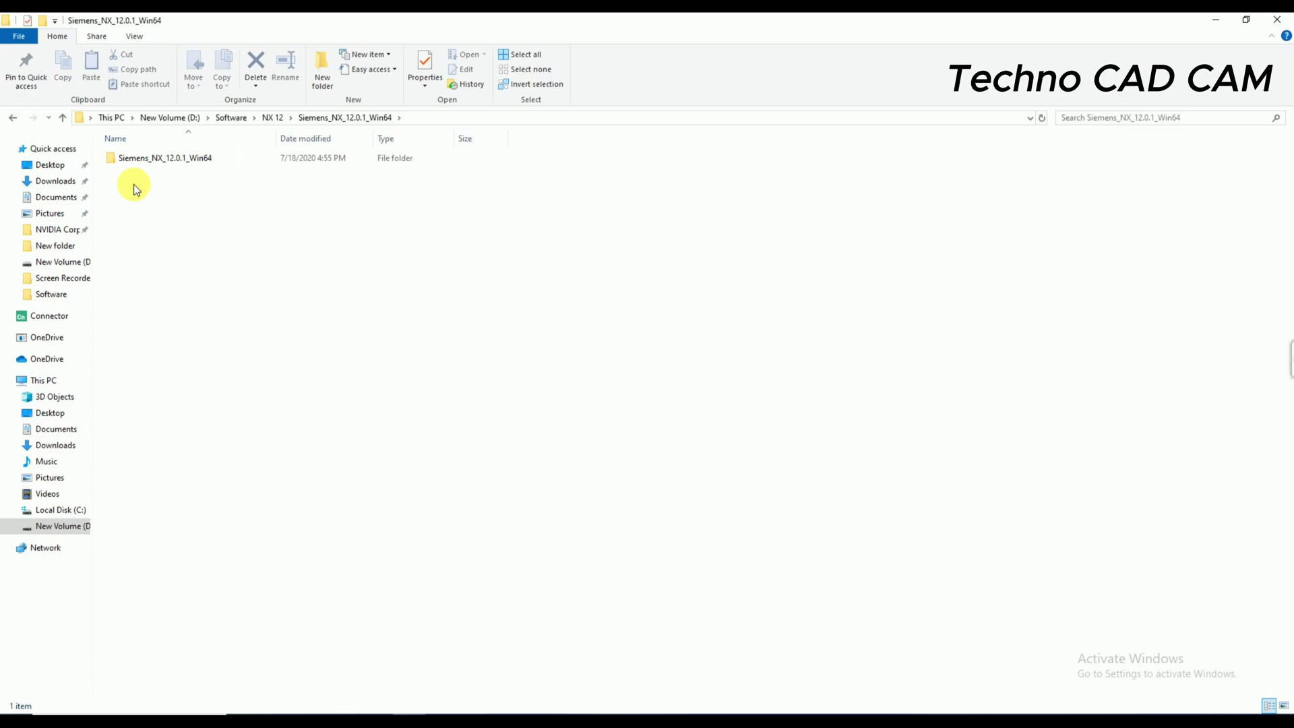
left_click(1284, 706)
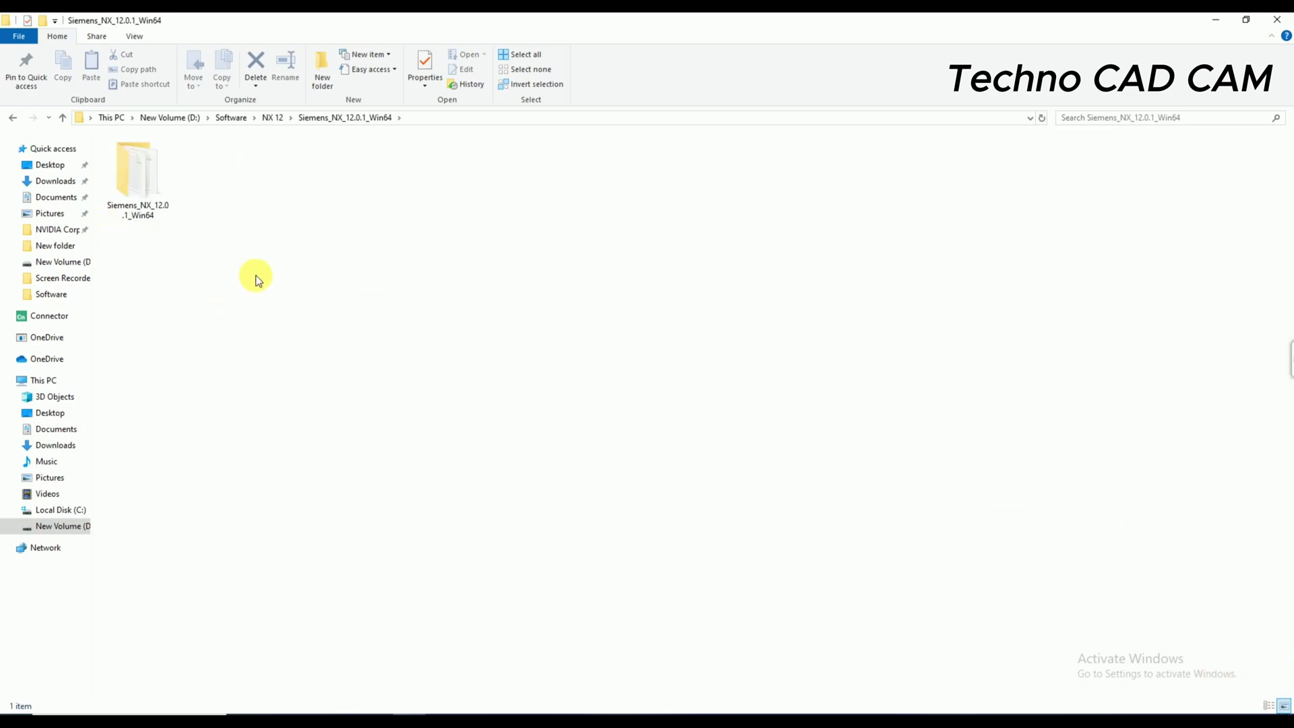
double_click(124, 178)
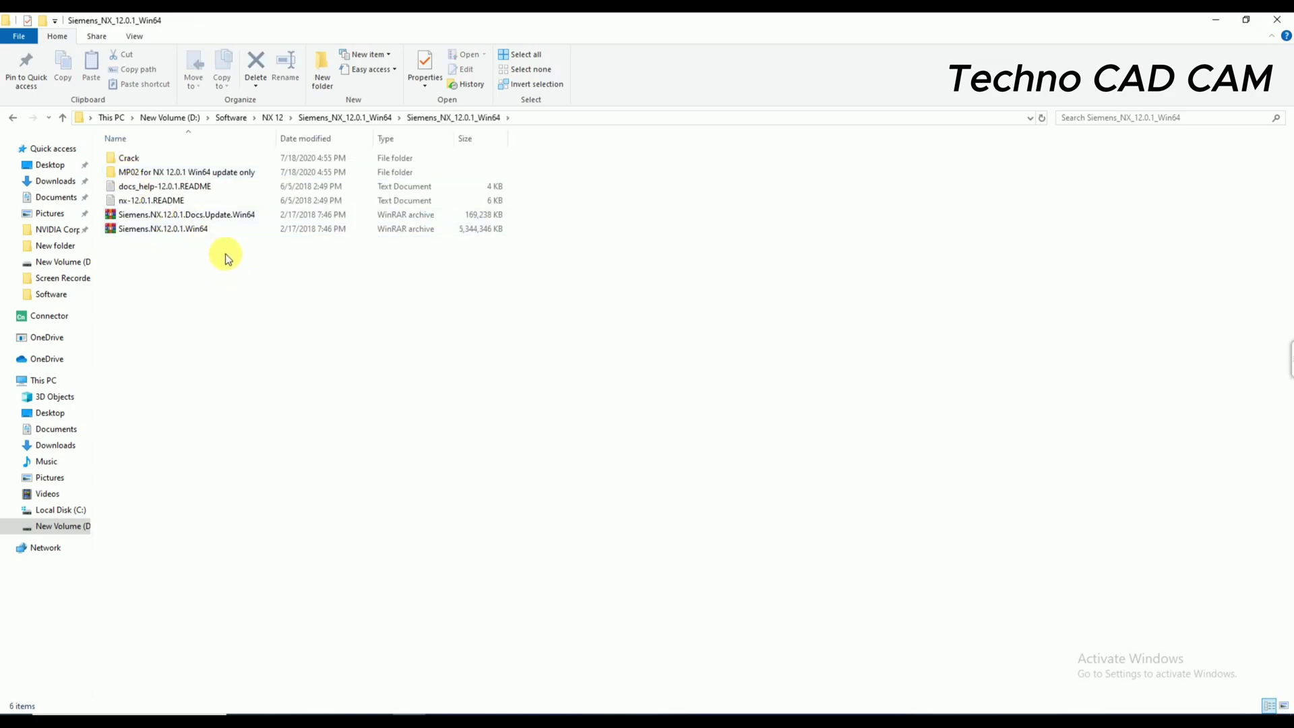
- Extract the Docs.Update and main Siemens.NX.12.0.1.Win64 archives here, replacing all files
right_click(143, 219)
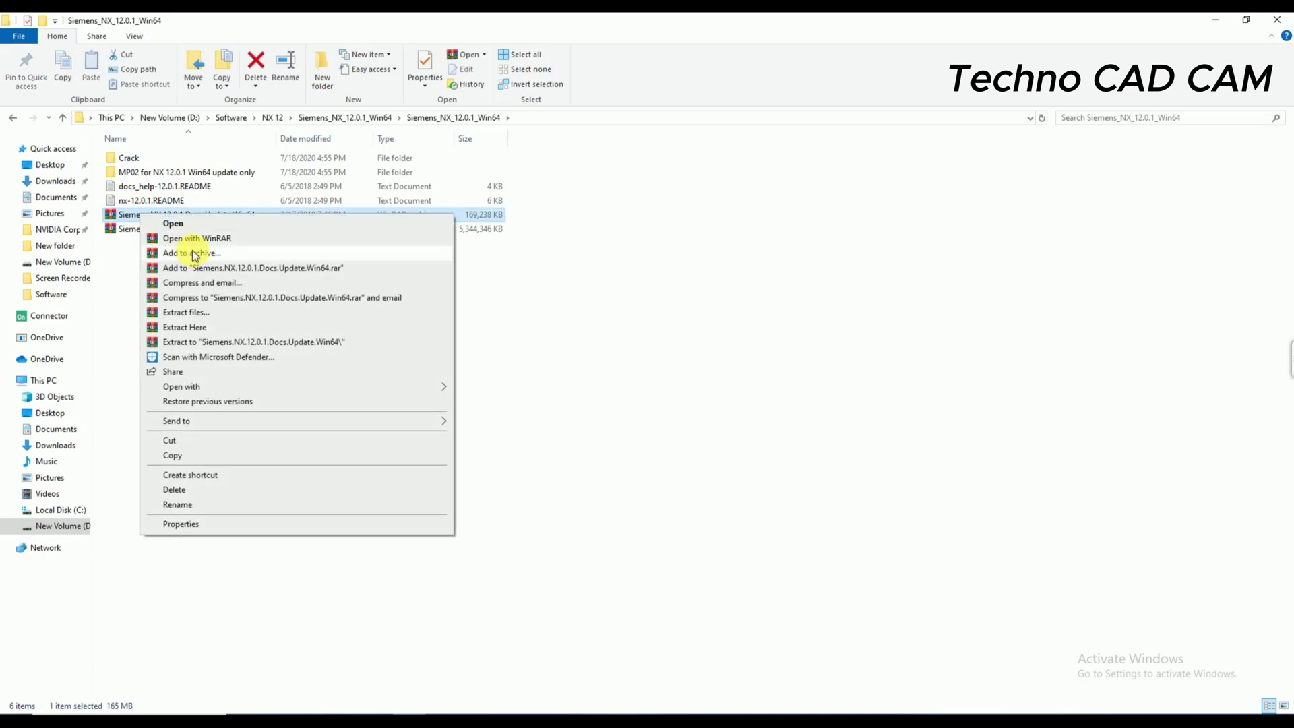
left_click(221, 327)
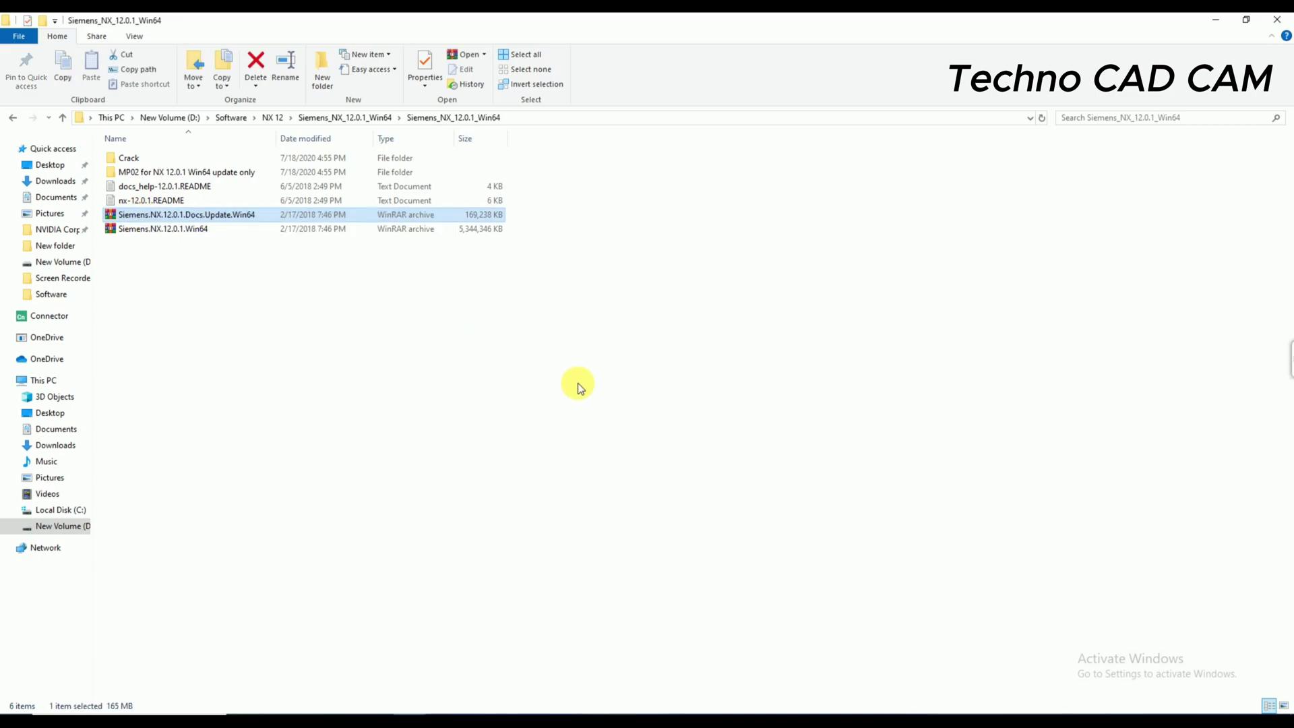
right_click(155, 344)
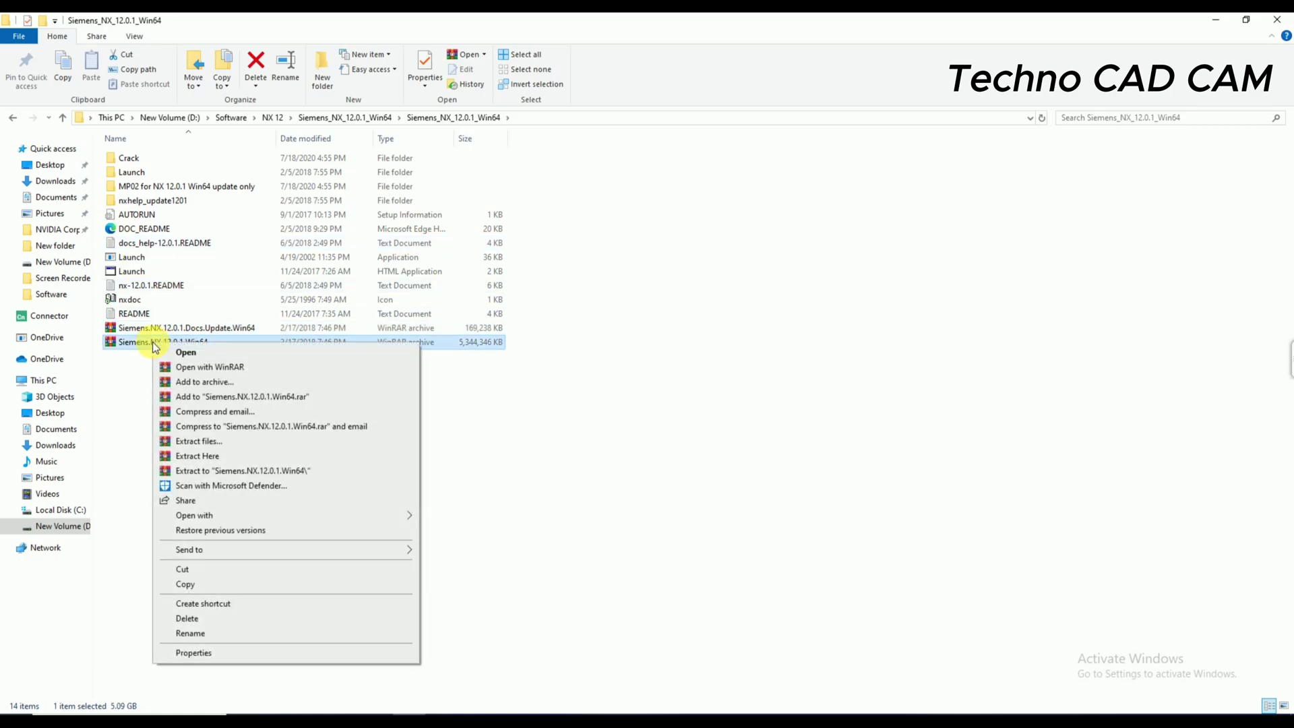
left_click(206, 457)
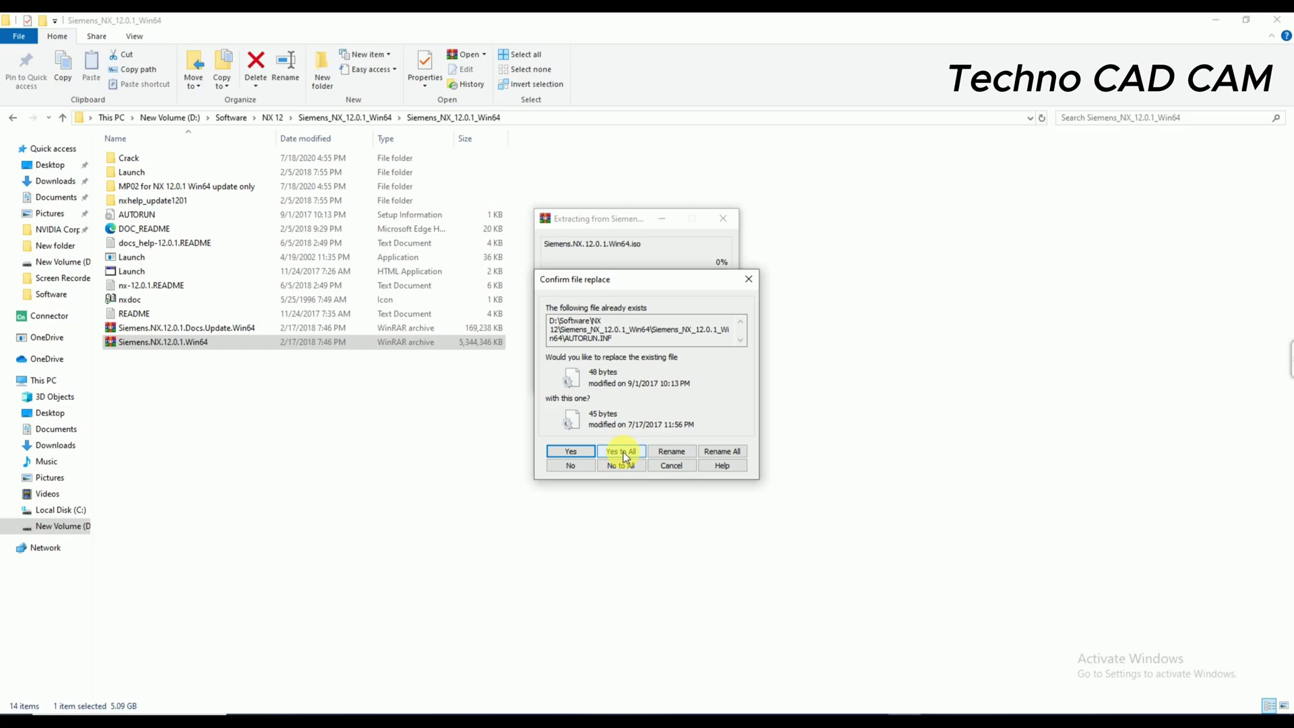
left_click(621, 452)
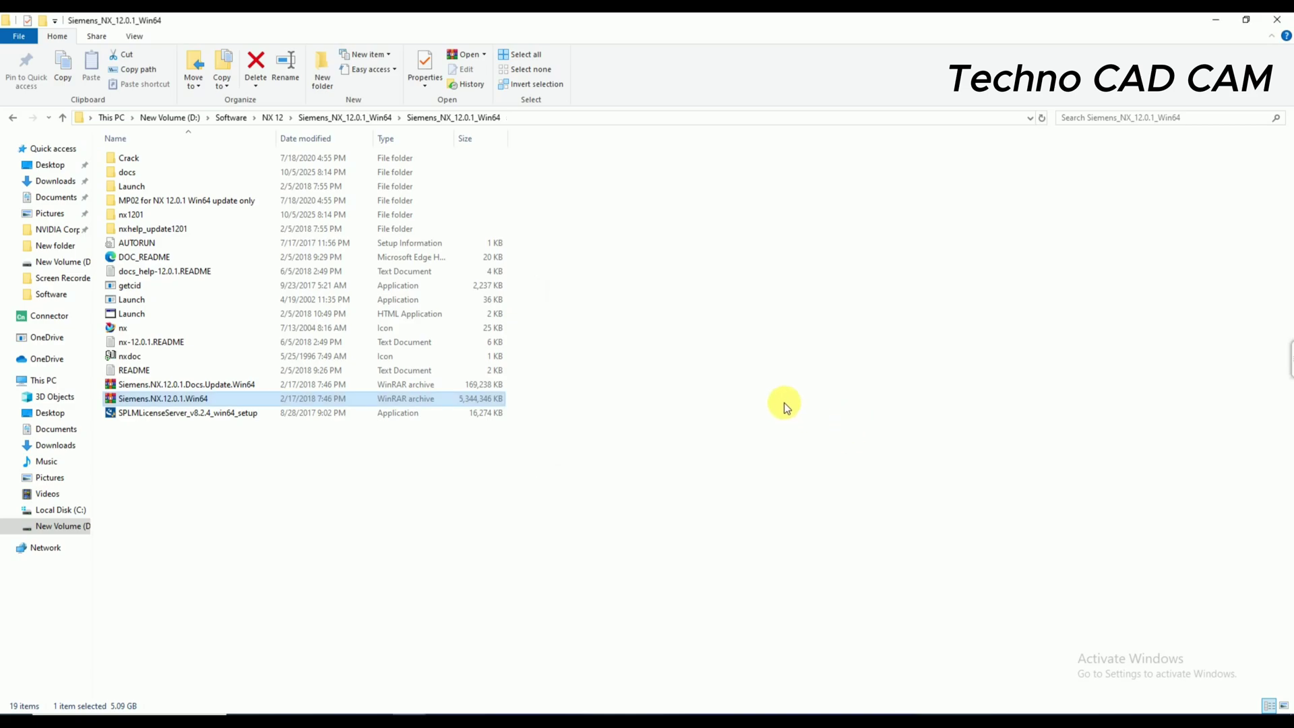
- Refresh the folder listing and open Crack\Server
right_click(718, 377)
left_click(754, 434)
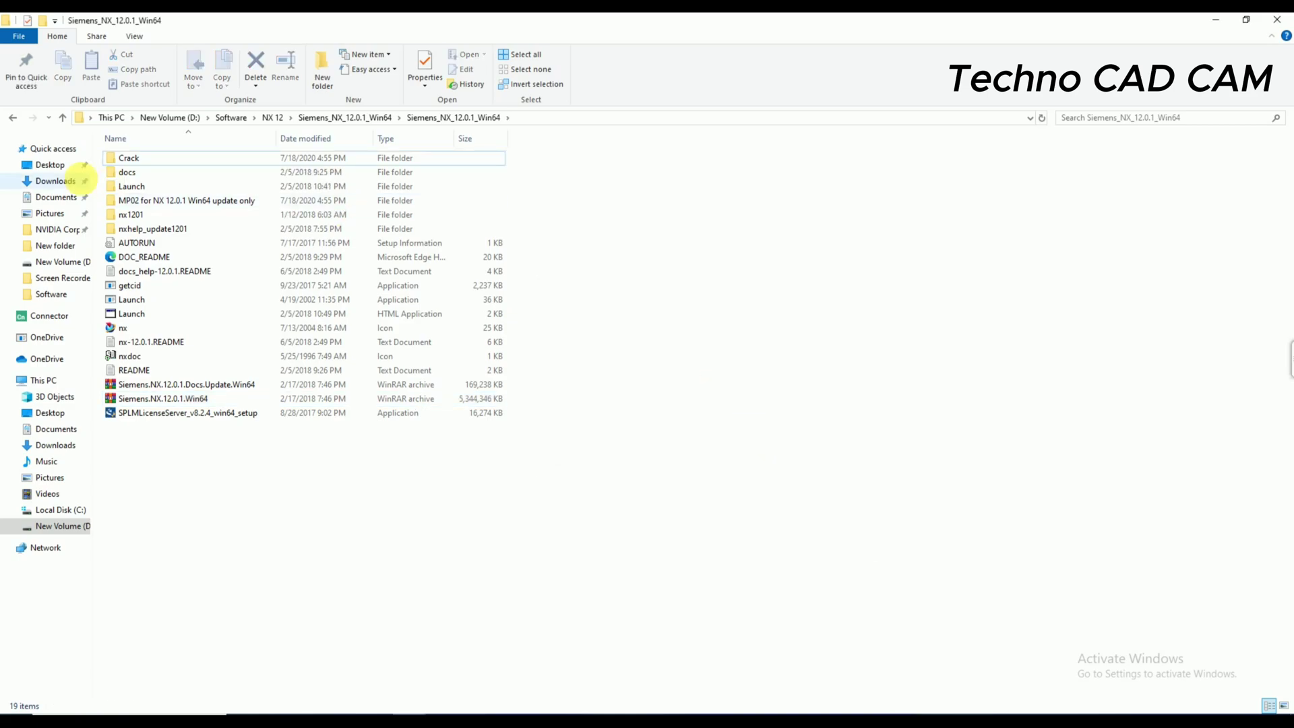
double_click(145, 161)
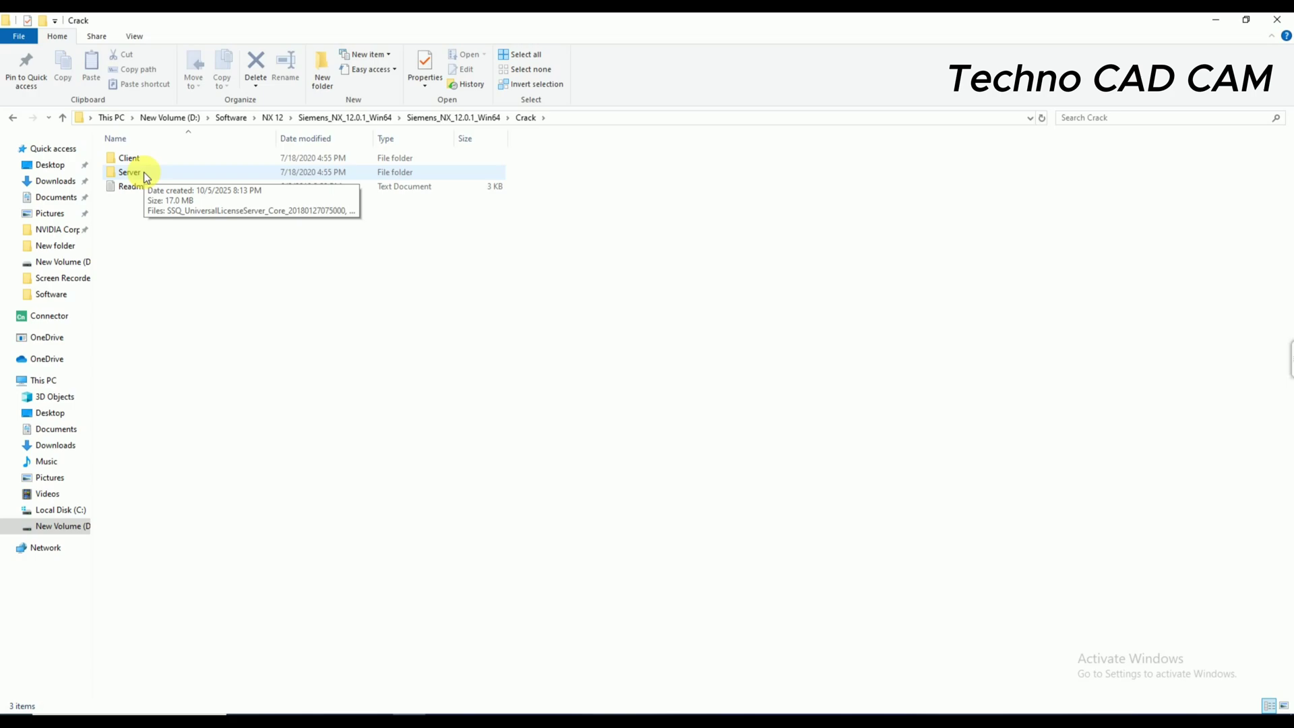
double_click(143, 172)
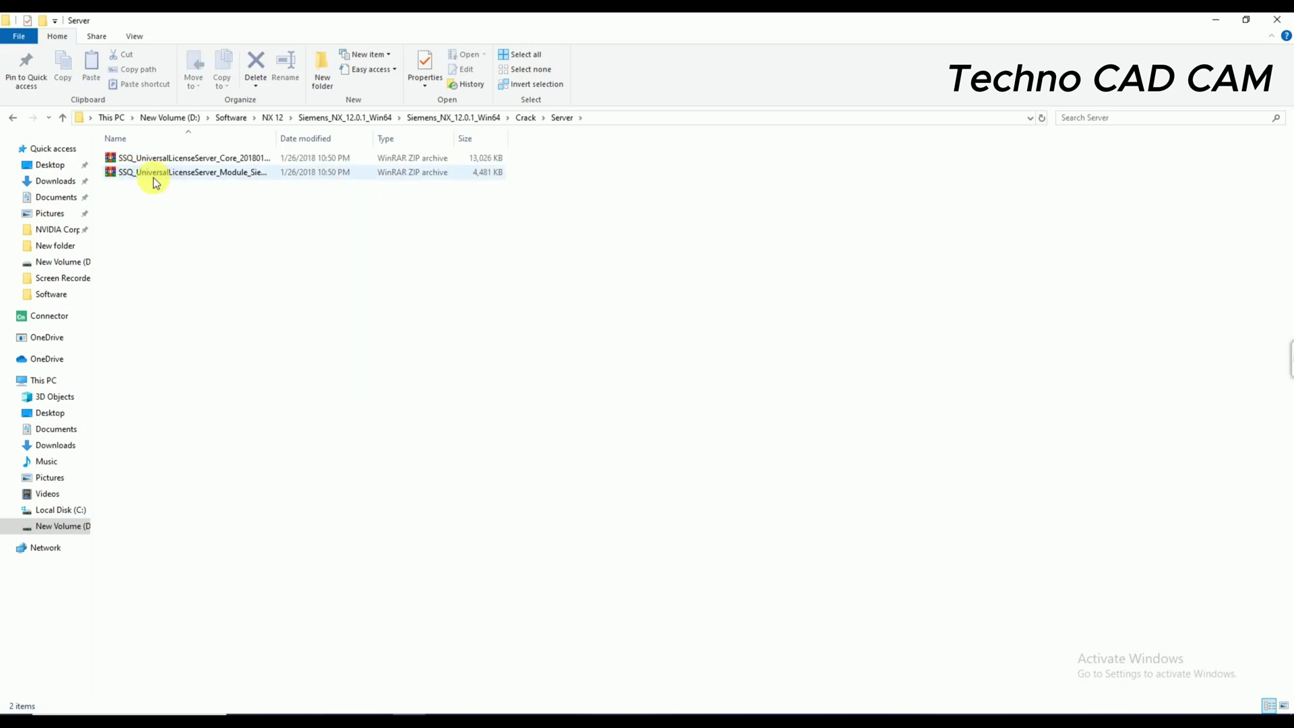
- Extract the Core and Module license server ZIP archives into the Server folder
right_click(157, 157)
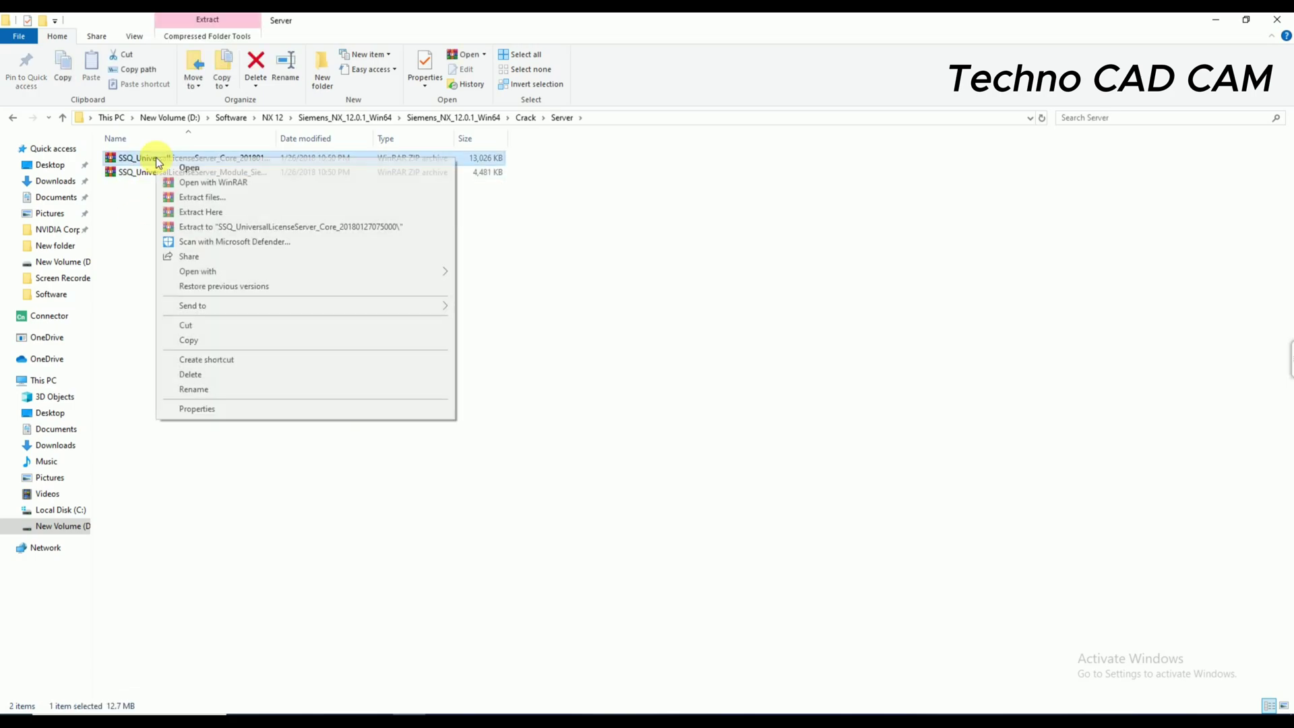
left_click(213, 213)
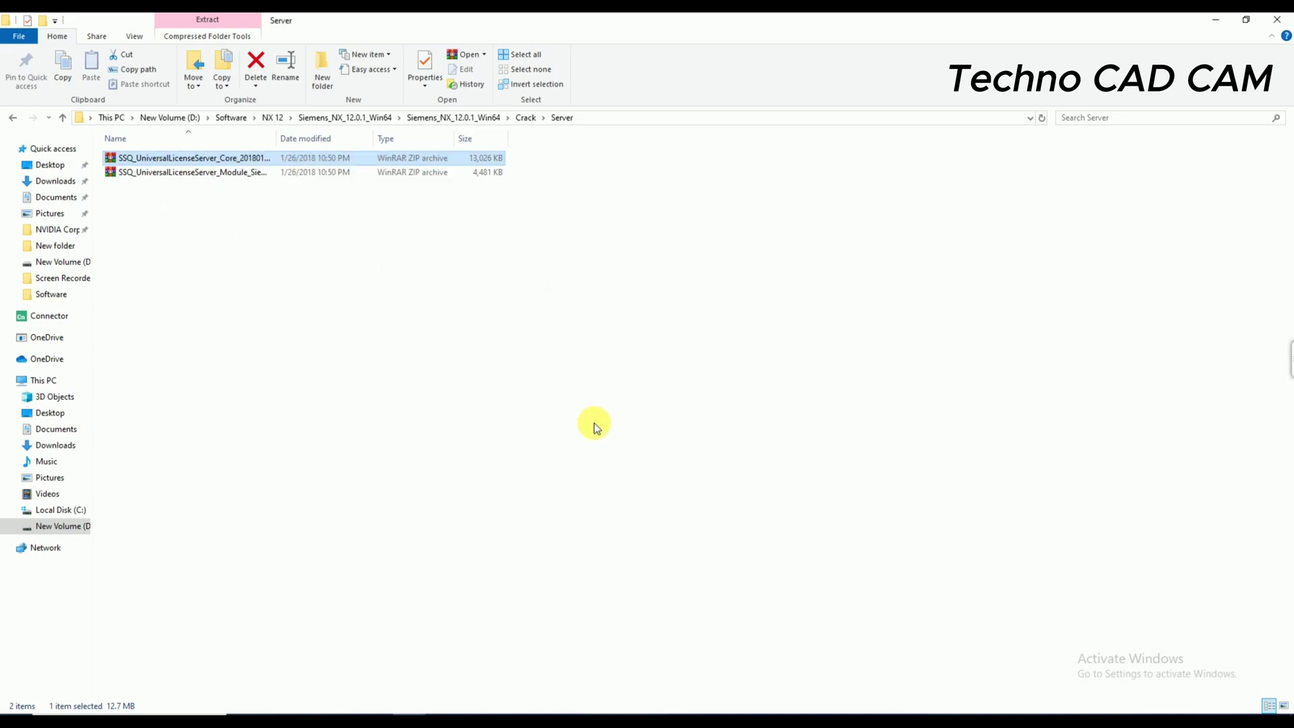
right_click(143, 188)
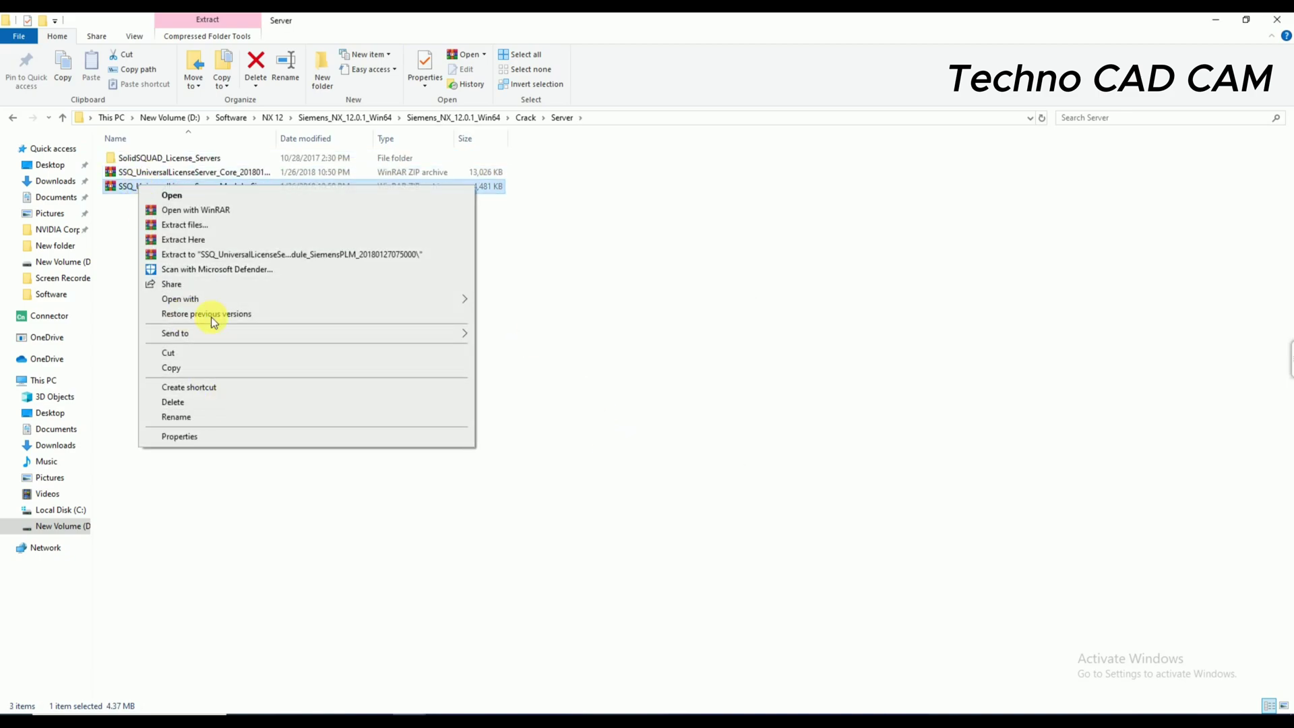
left_click(193, 241)
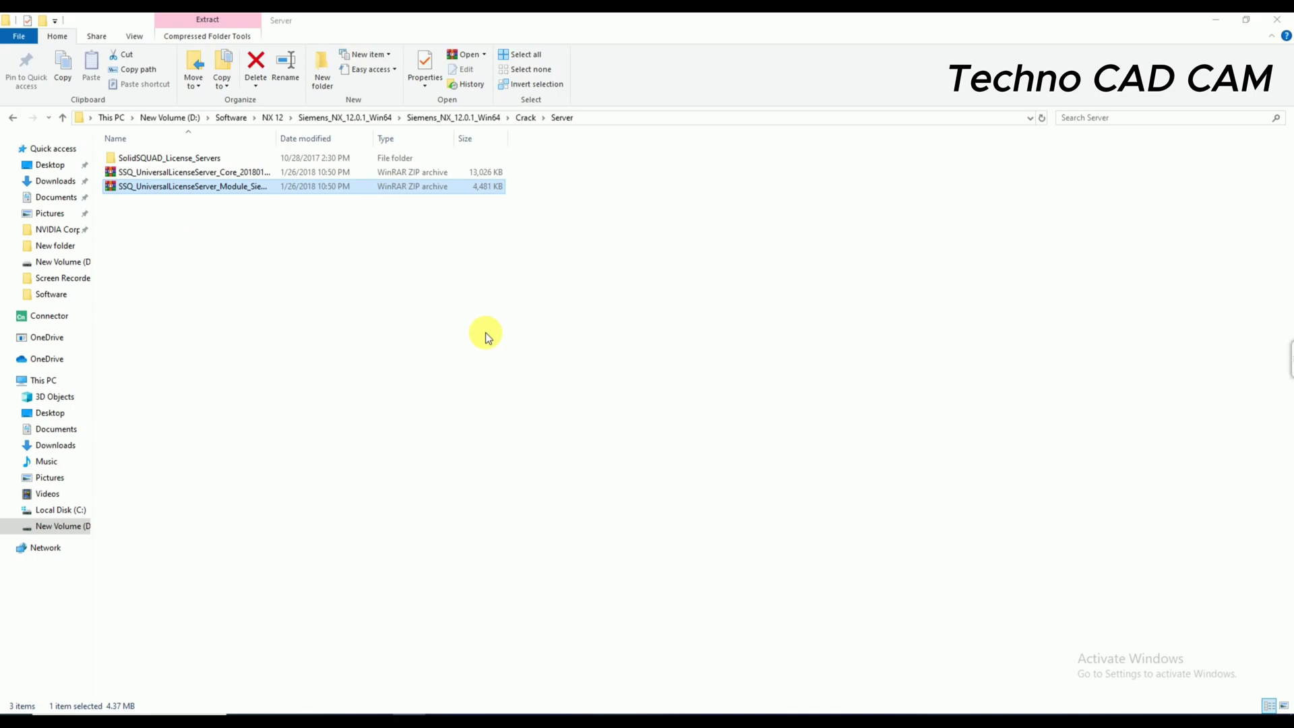
- Browse Crack\Client\NX 12.0, then go back to the Server folder
left_click(63, 120)
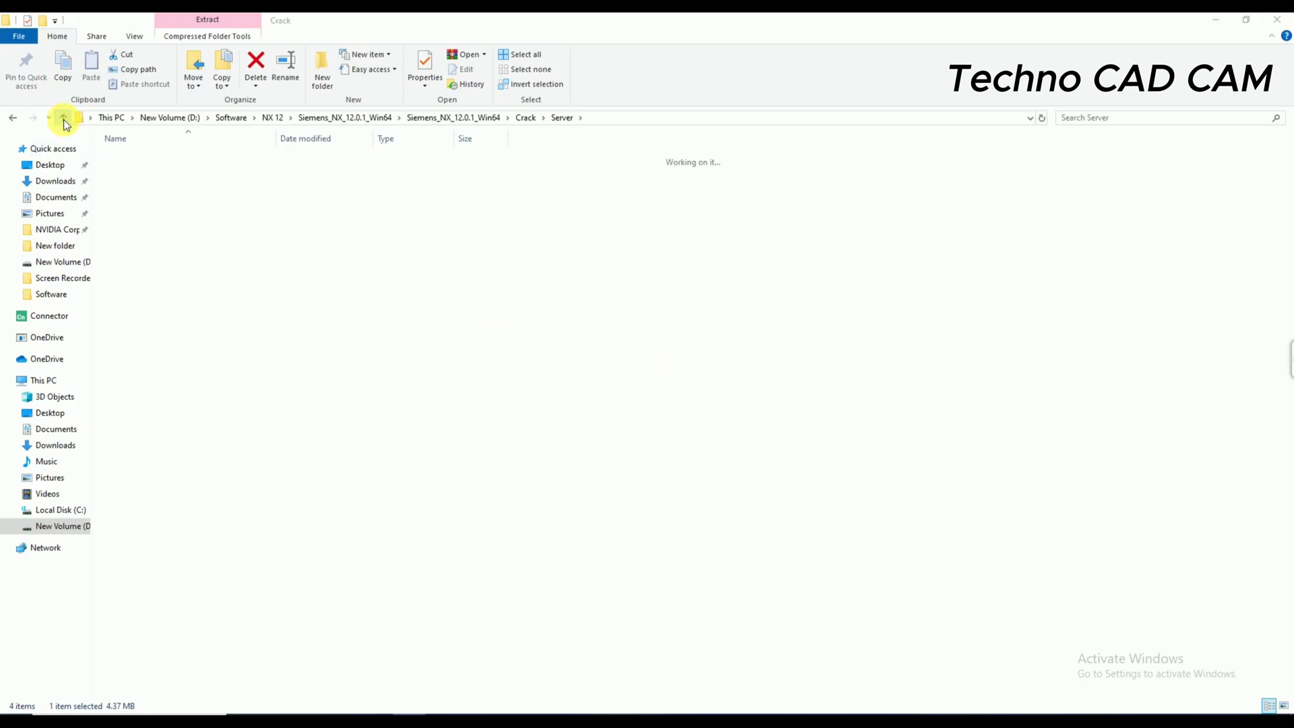
double_click(147, 159)
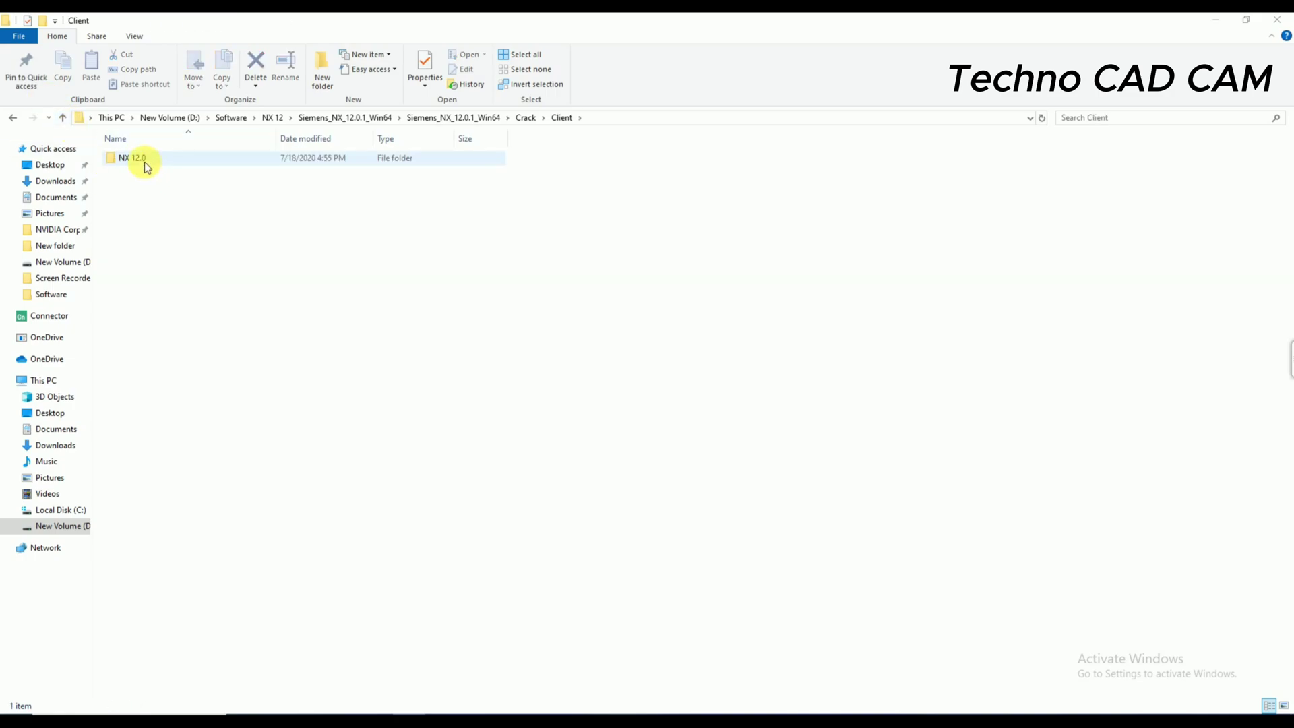
double_click(145, 160)
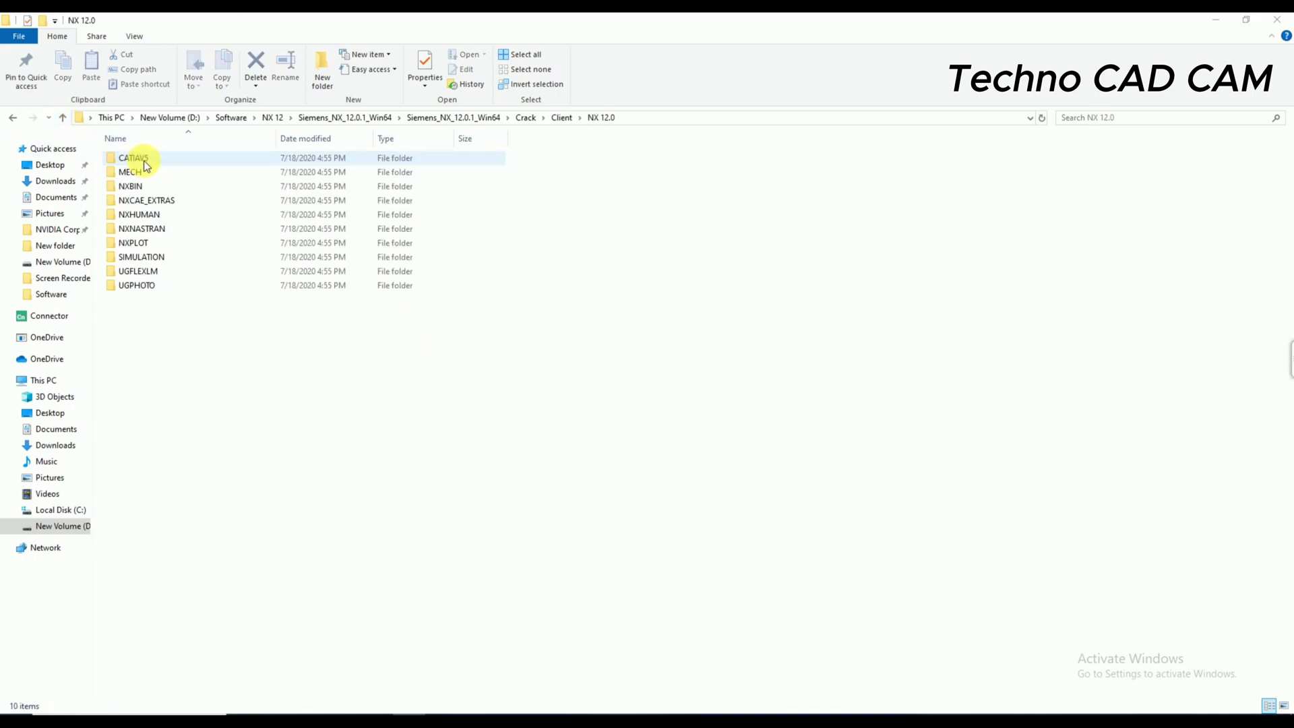
left_click(14, 120)
left_click(14, 120)
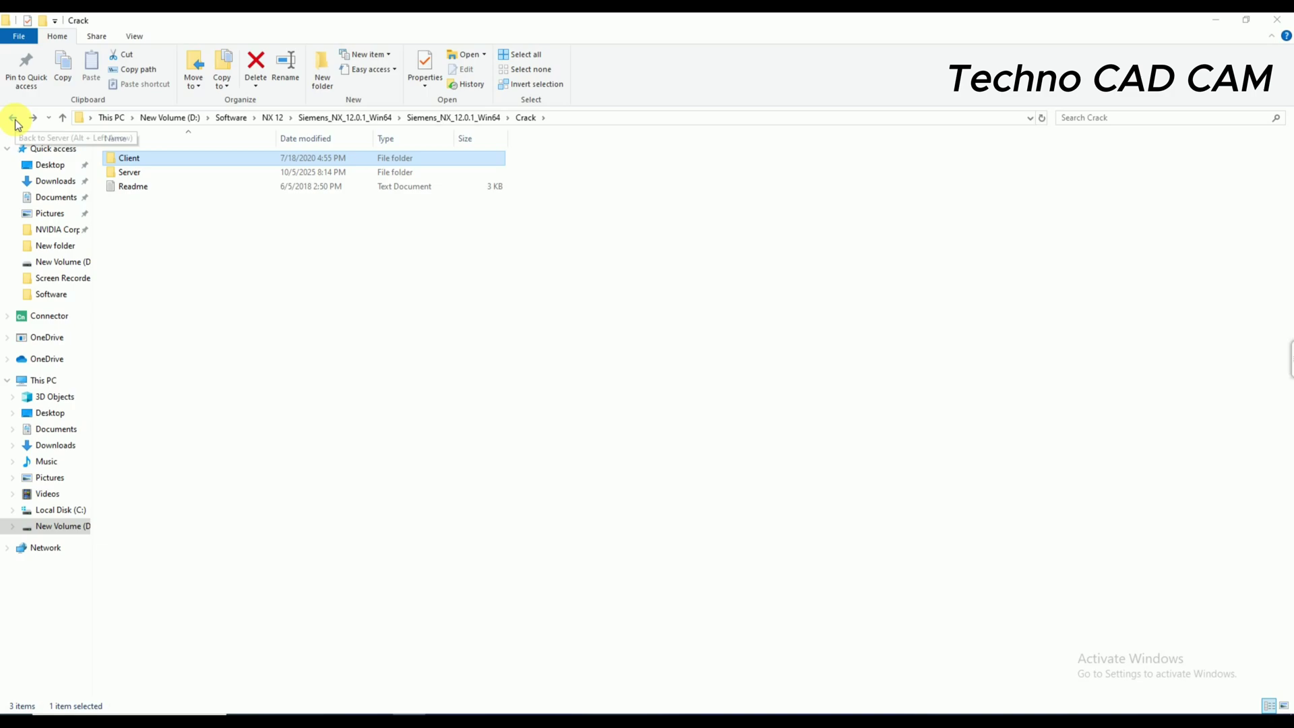
left_click(15, 122)
- Refresh Server, widen the navigation pane, and return to Siemens_NX_12.0.1_Win64
left_click(600, 323)
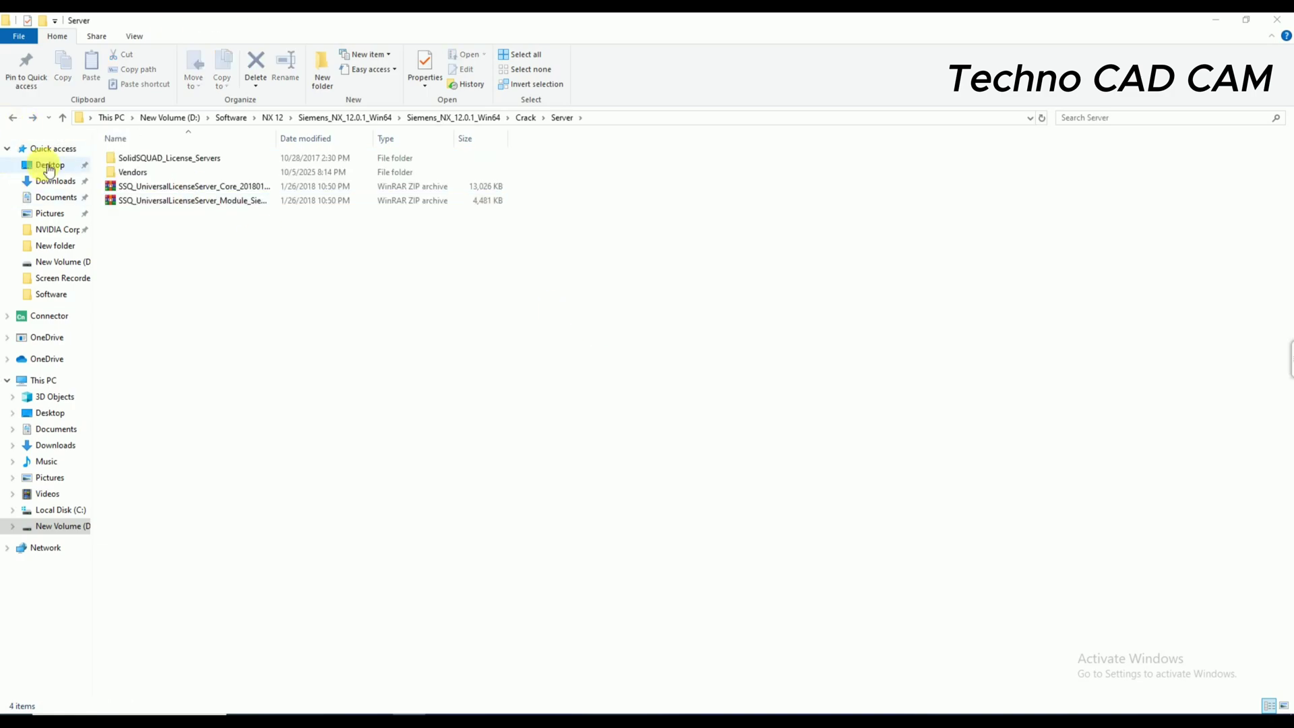
right_click(370, 321)
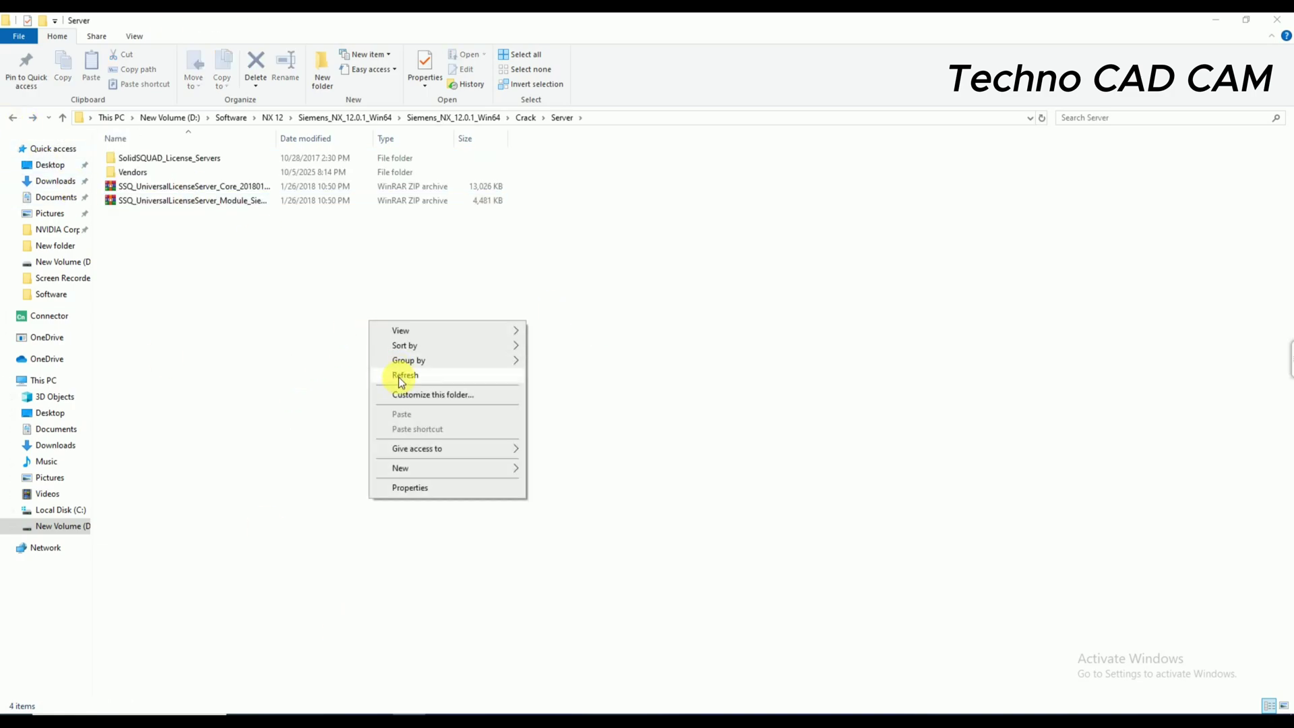
left_click(402, 381)
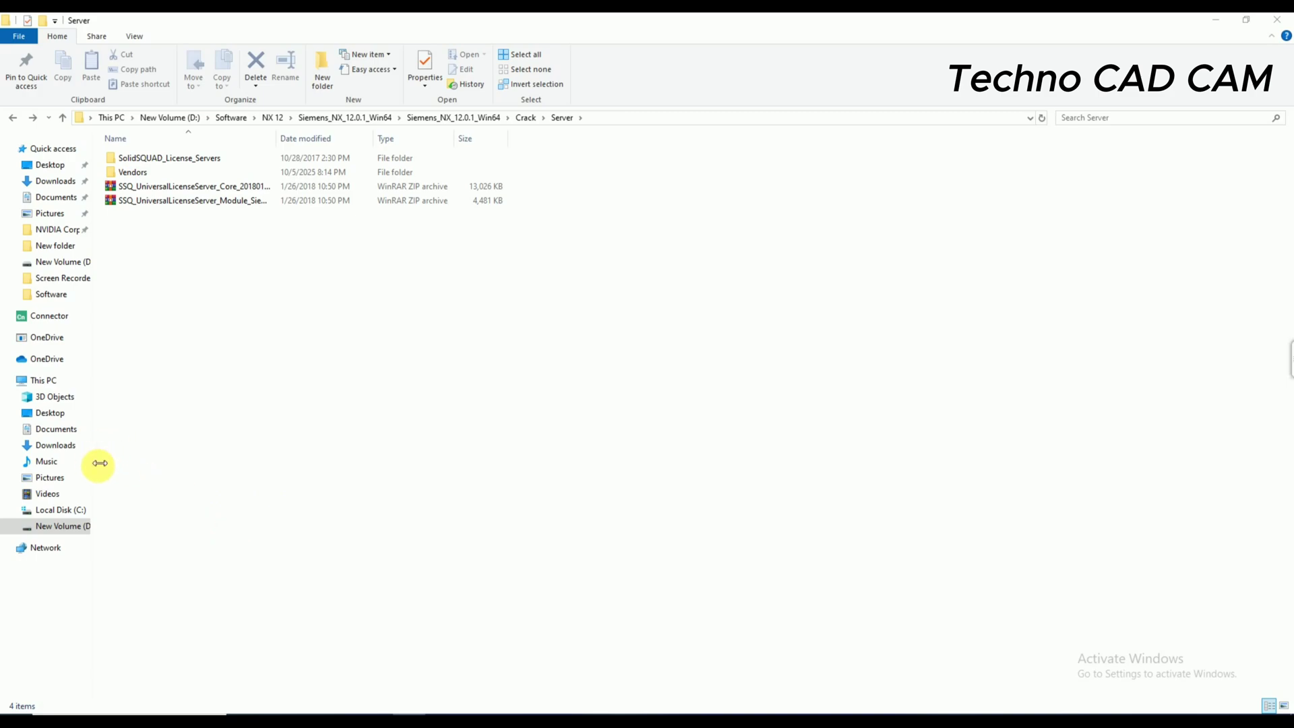
left_click_drag(99, 463, 122, 467)
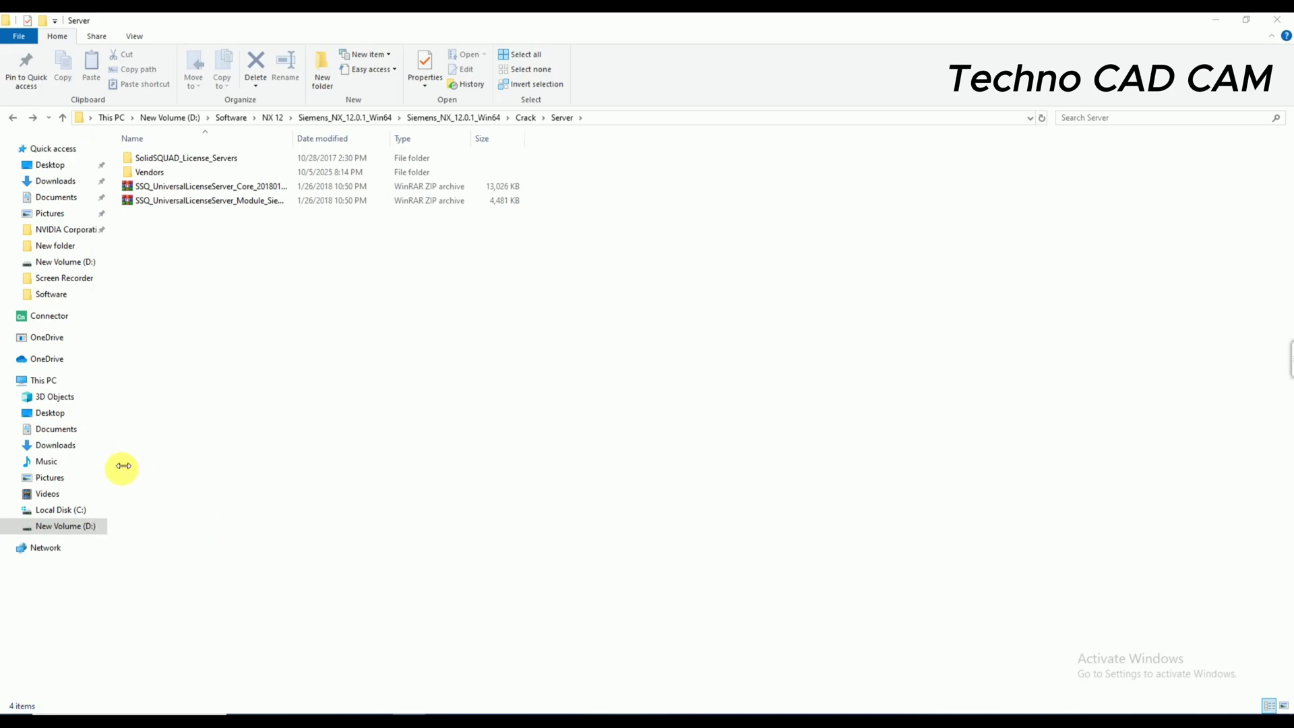
left_click(5, 118)
left_click(6, 117)
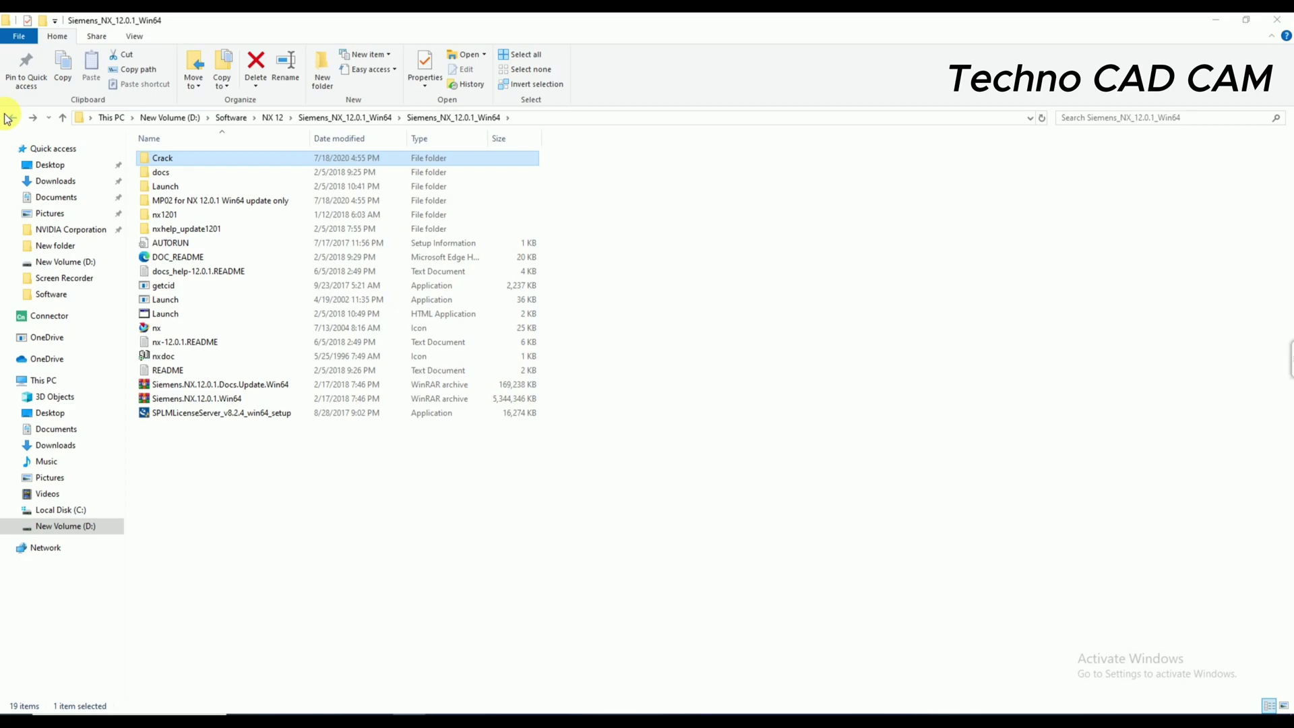
left_click(592, 244)
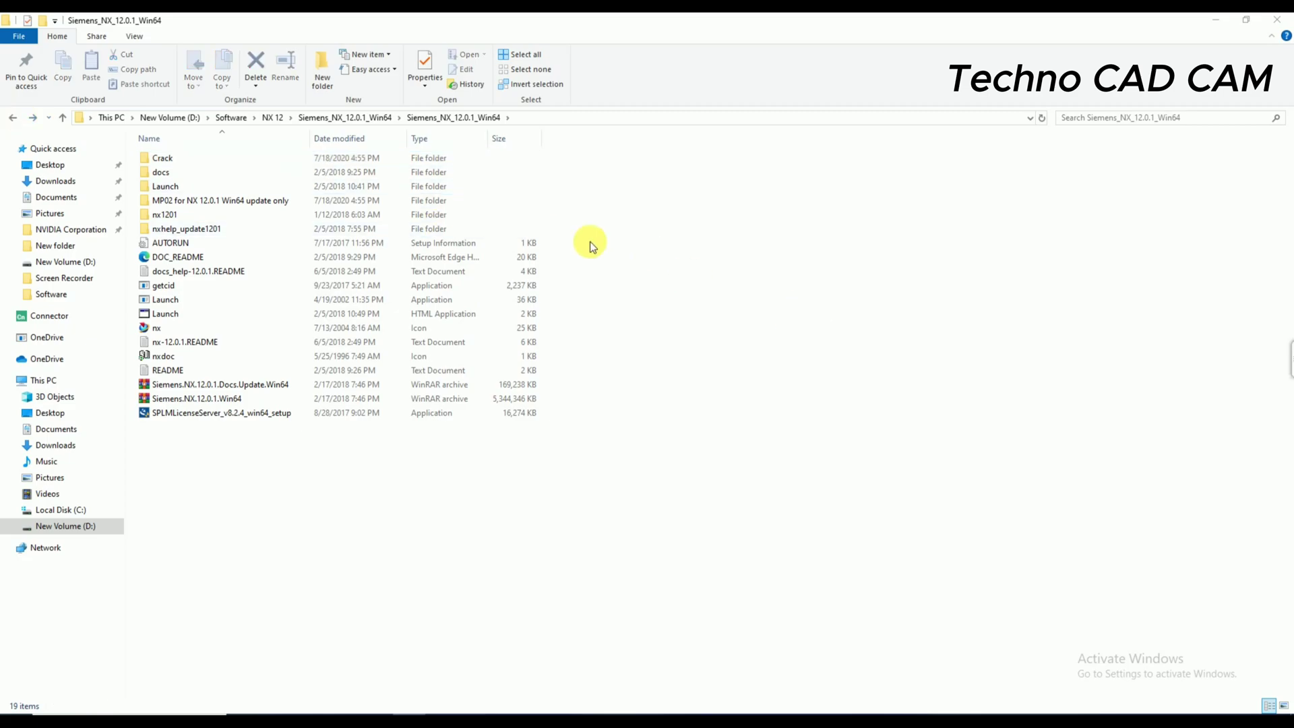
- Copy the SolidSQUAD_License_Servers folder from Crack\Server
double_click(186, 160)
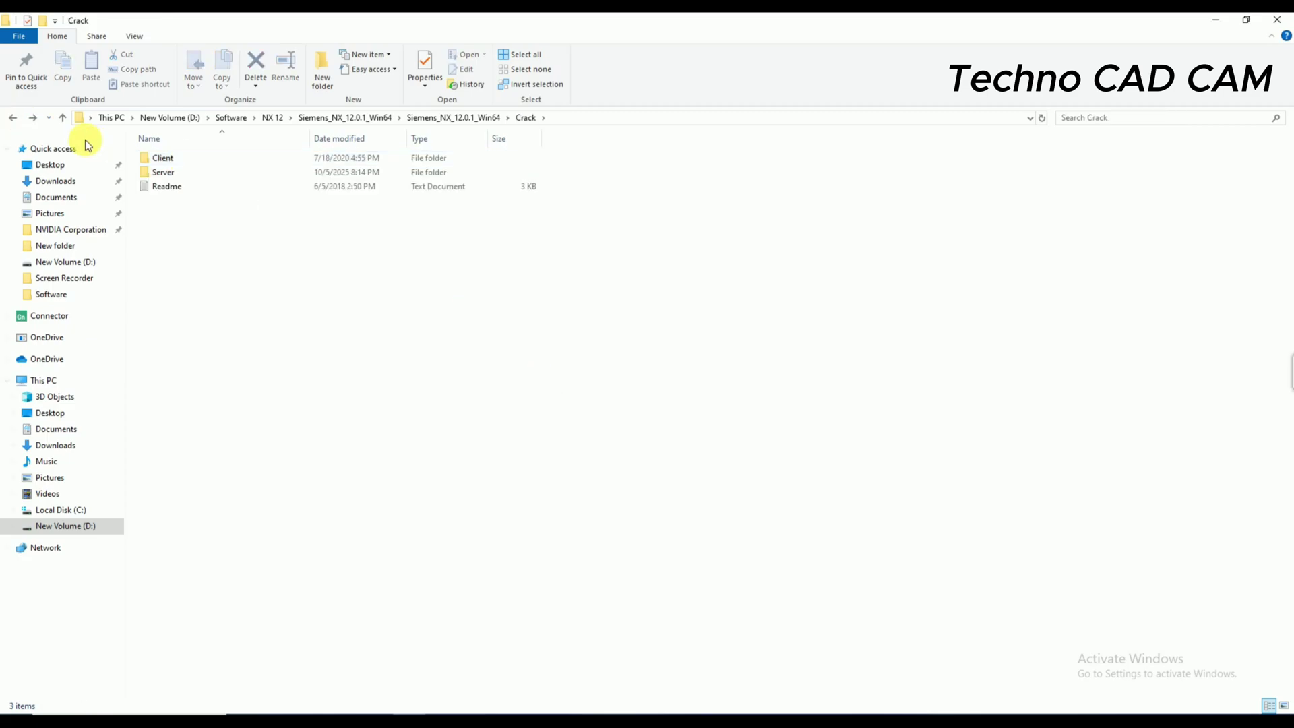
double_click(184, 174)
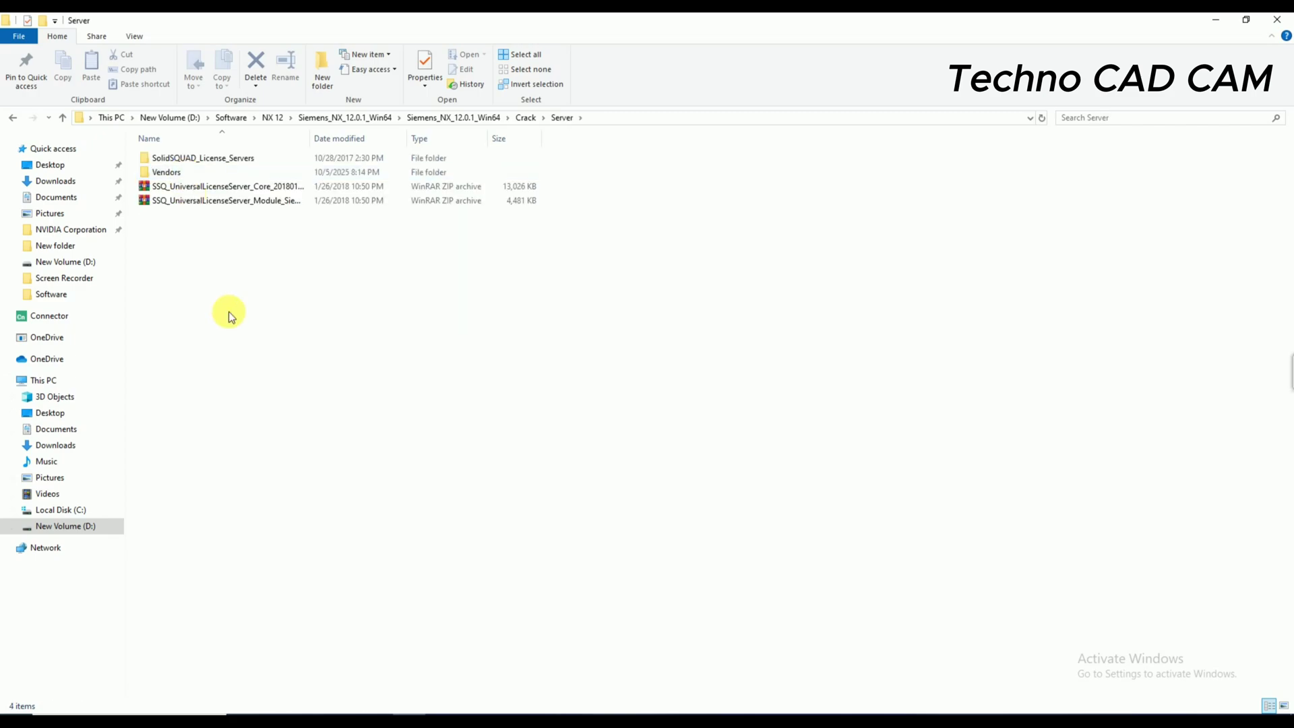
right_click(176, 157)
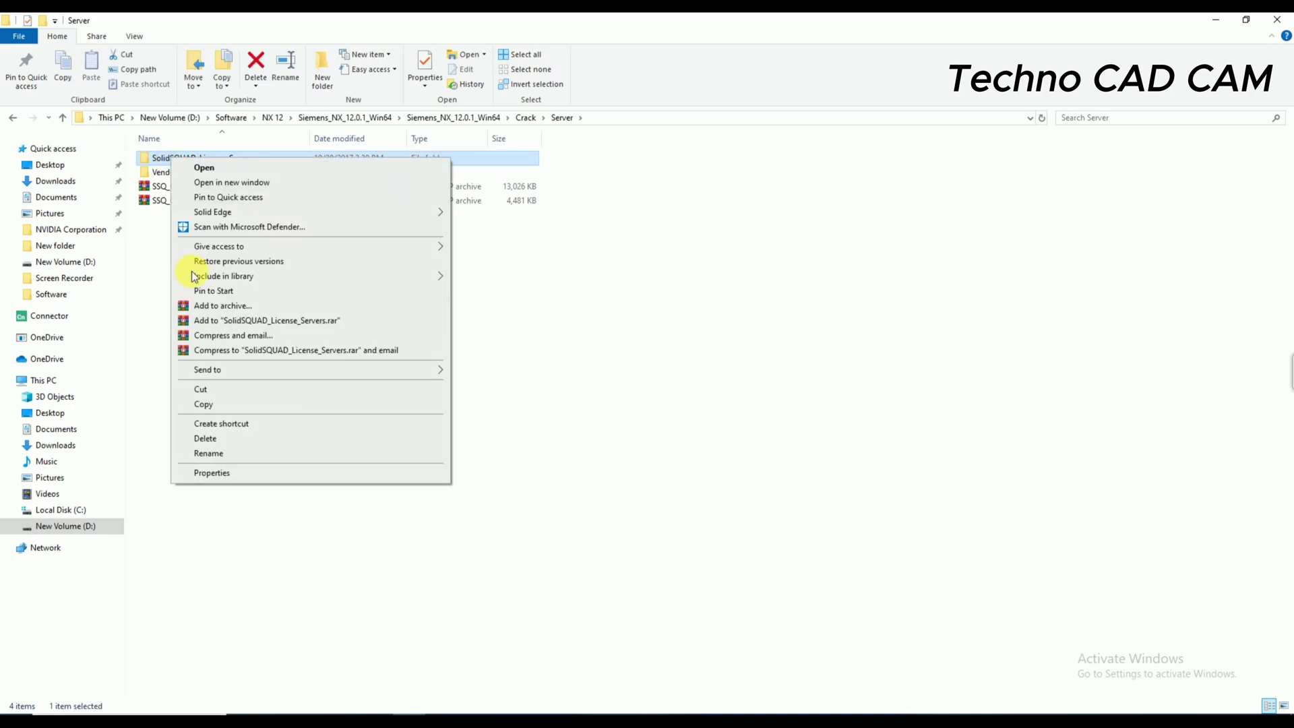
left_click(216, 406)
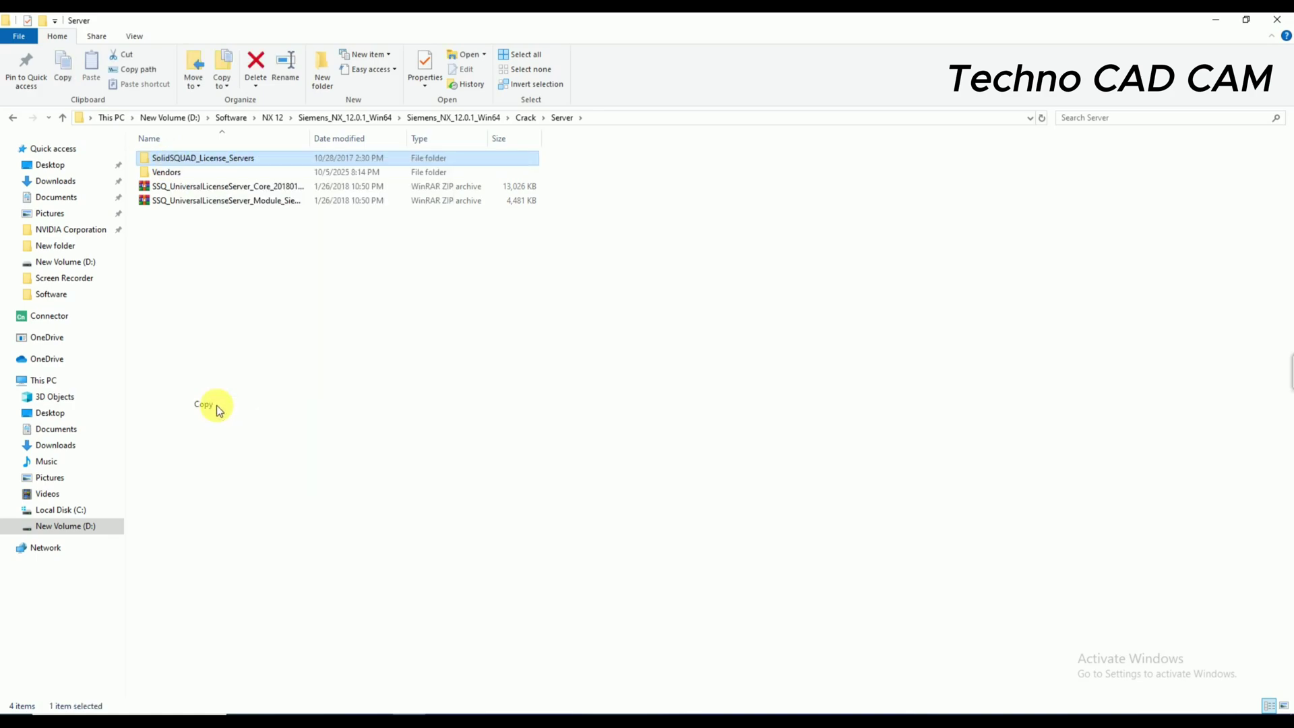
- Paste it into the root of Local Disk (C:), replacing existing files, then return to Crack\Server
left_click(86, 513)
right_click(385, 424)
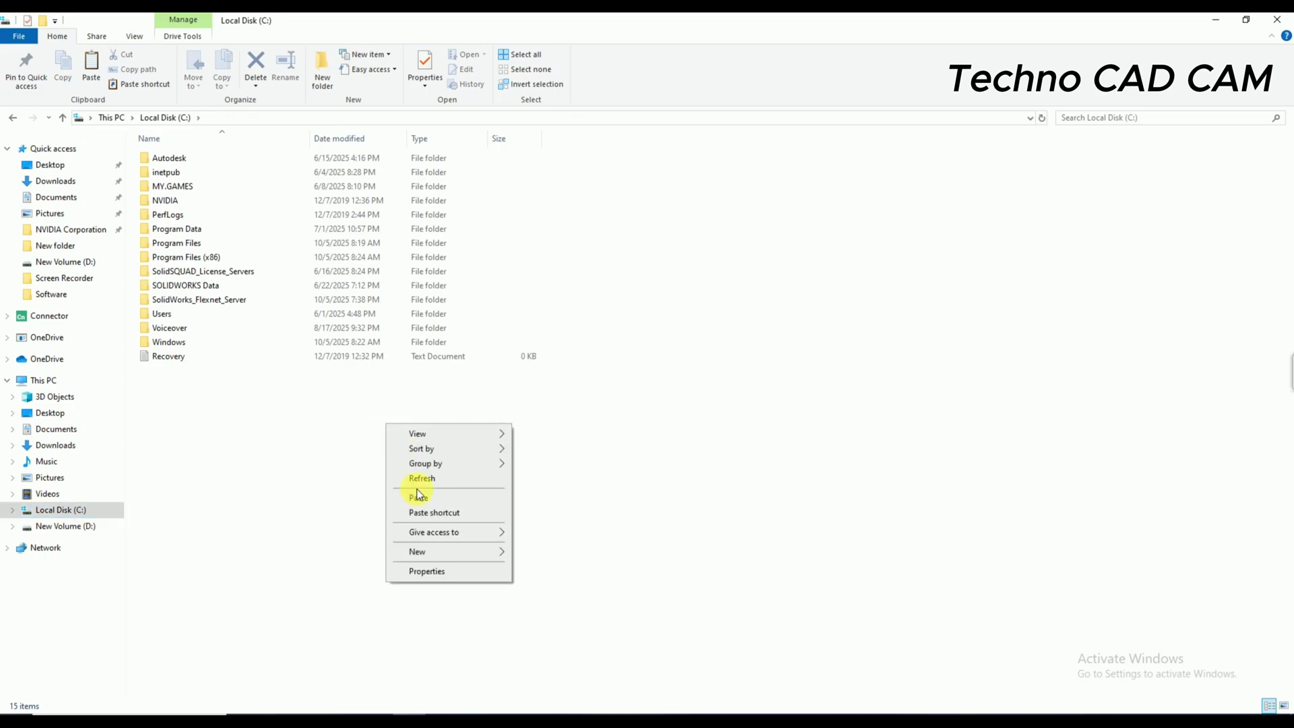
left_click(418, 497)
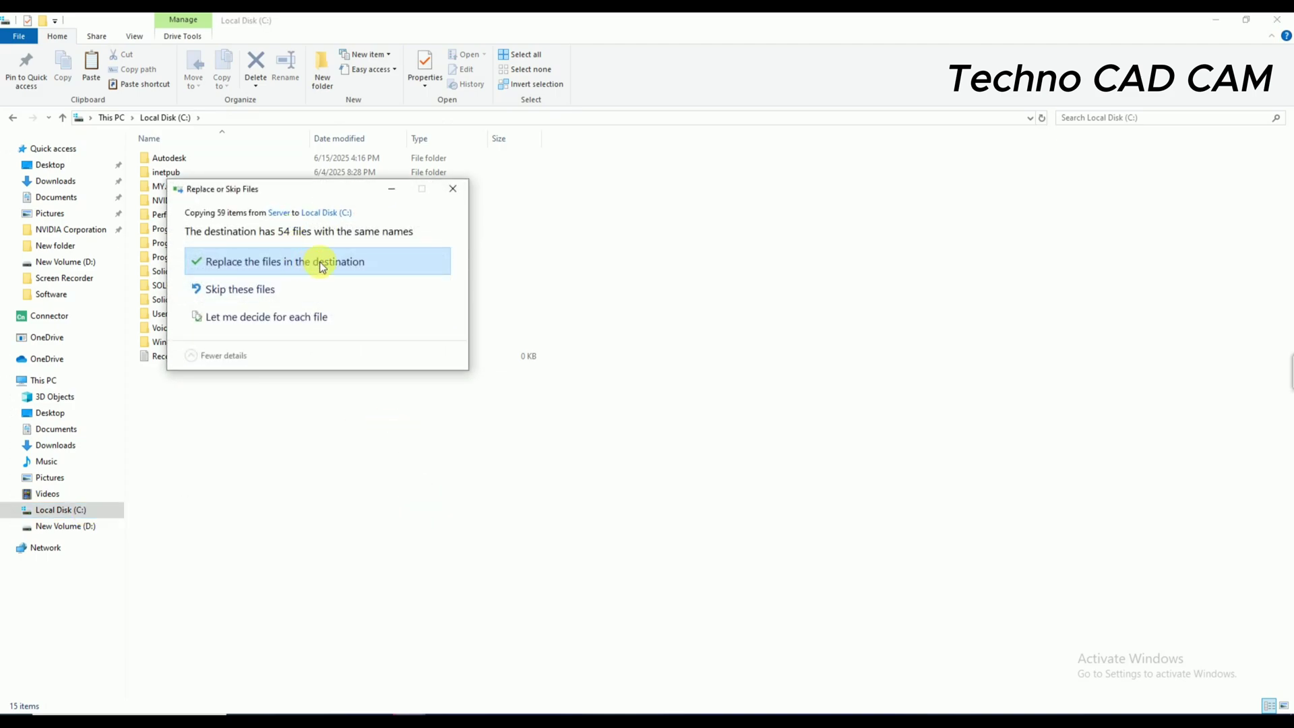
left_click(403, 263)
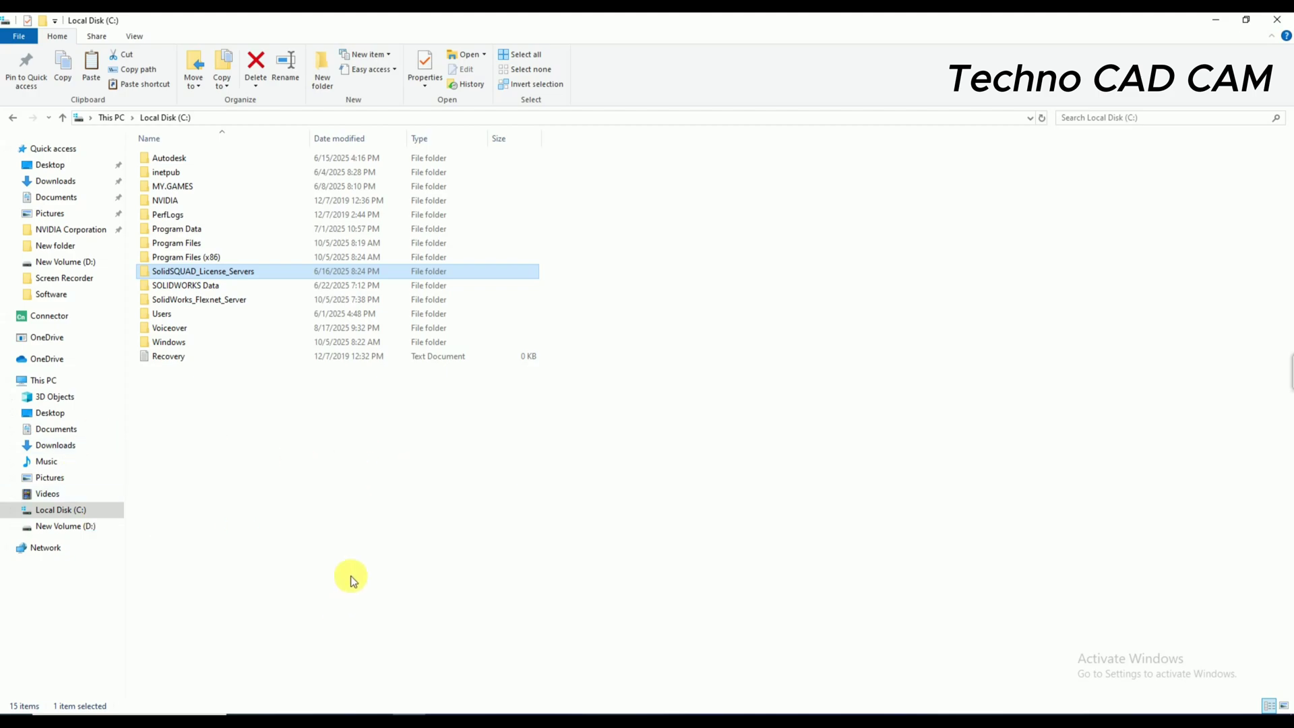
left_click(13, 118)
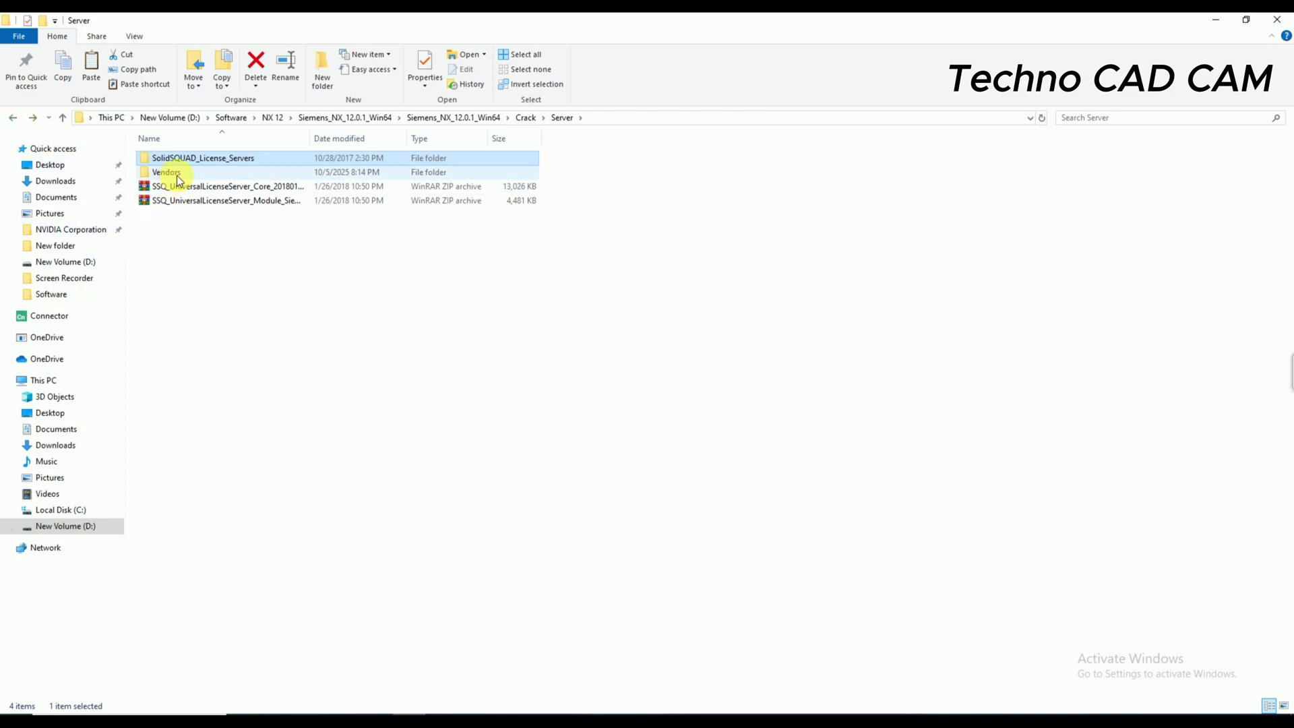
- Copy the Vendors folder from Crack\Server
left_click(202, 289)
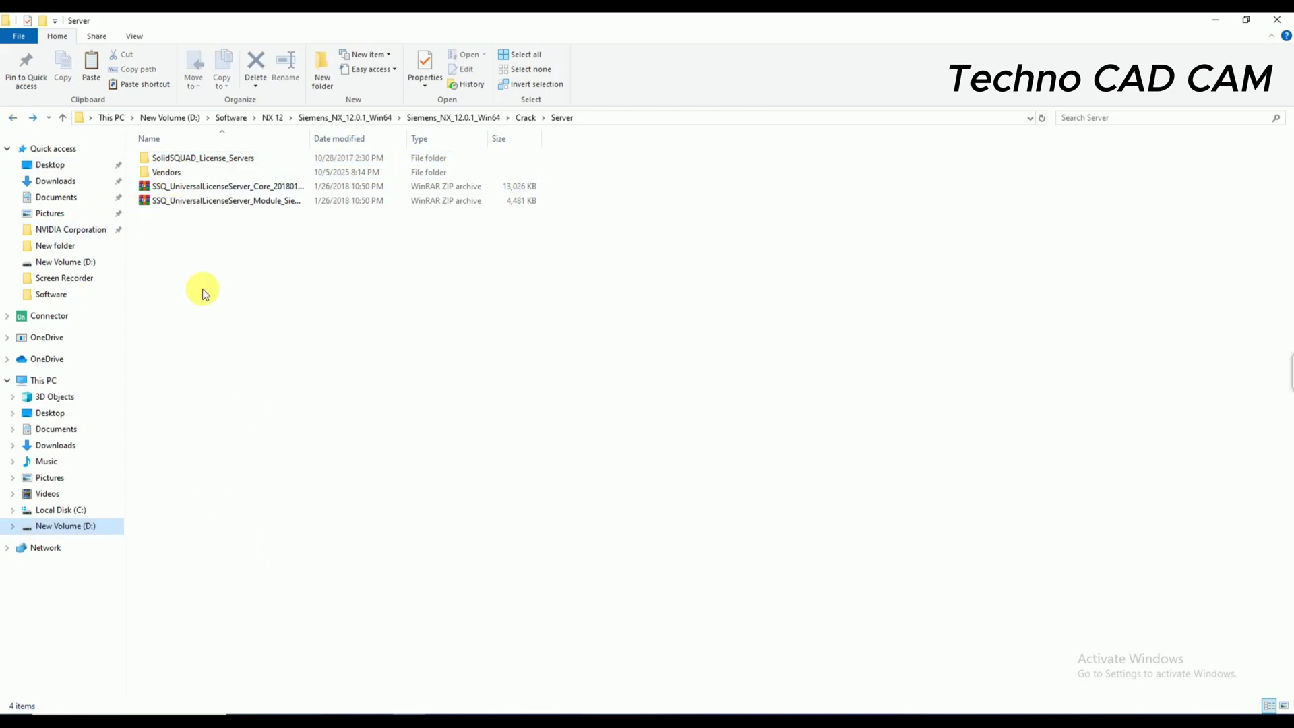
right_click(156, 174)
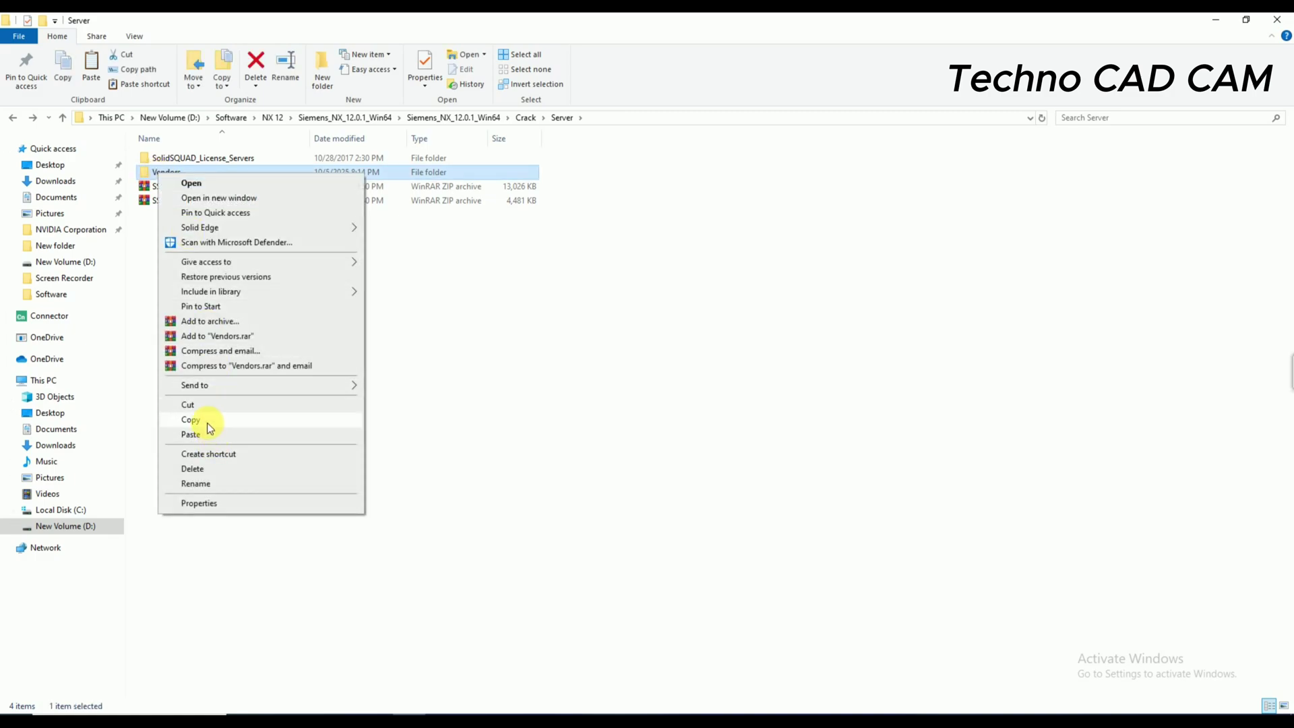
left_click(208, 422)
- Paste Vendors into C:\SolidSQUAD_License_Servers, replacing the same-named files
left_click(74, 511)
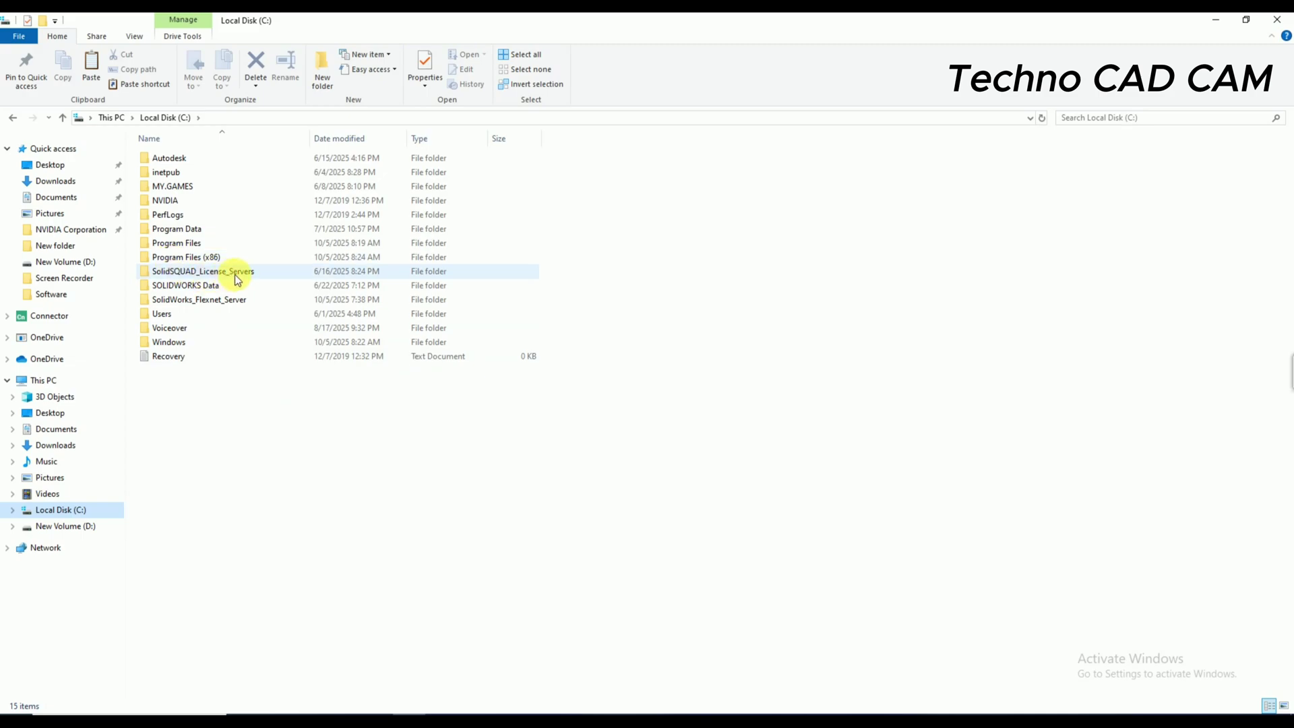
double_click(269, 271)
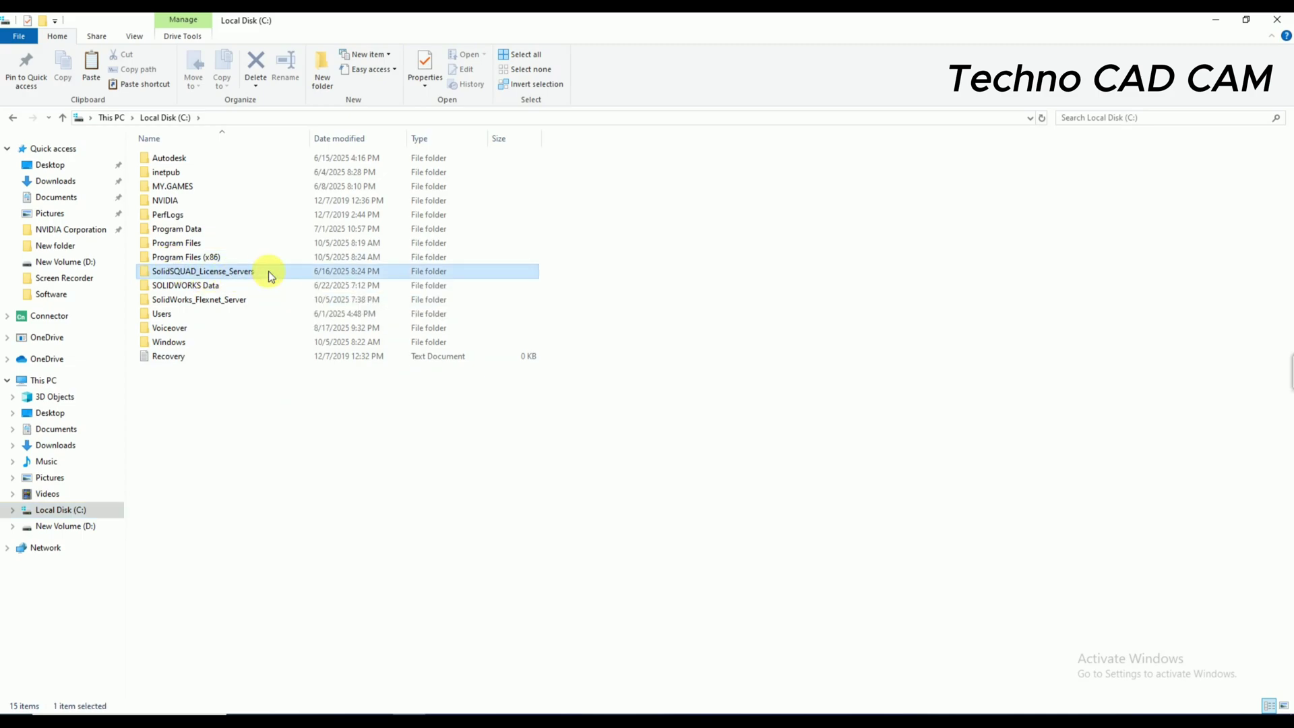
right_click(230, 421)
left_click(261, 514)
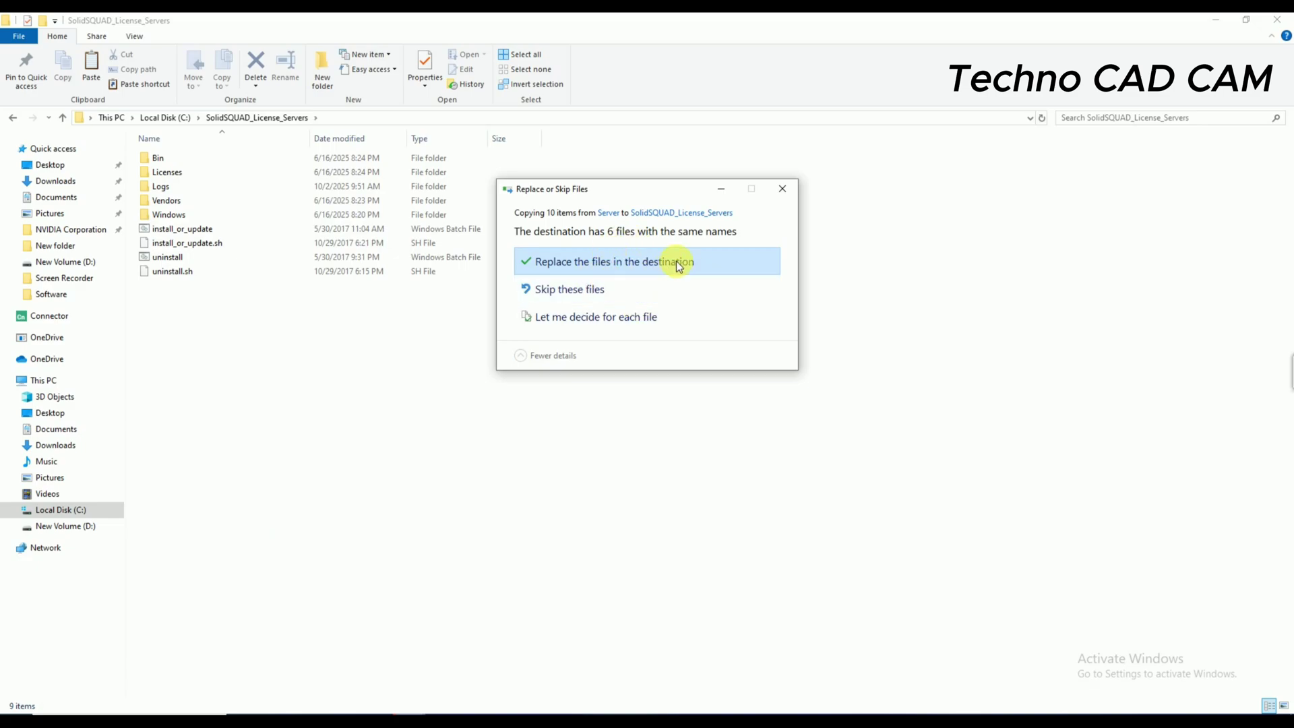
left_click(677, 262)
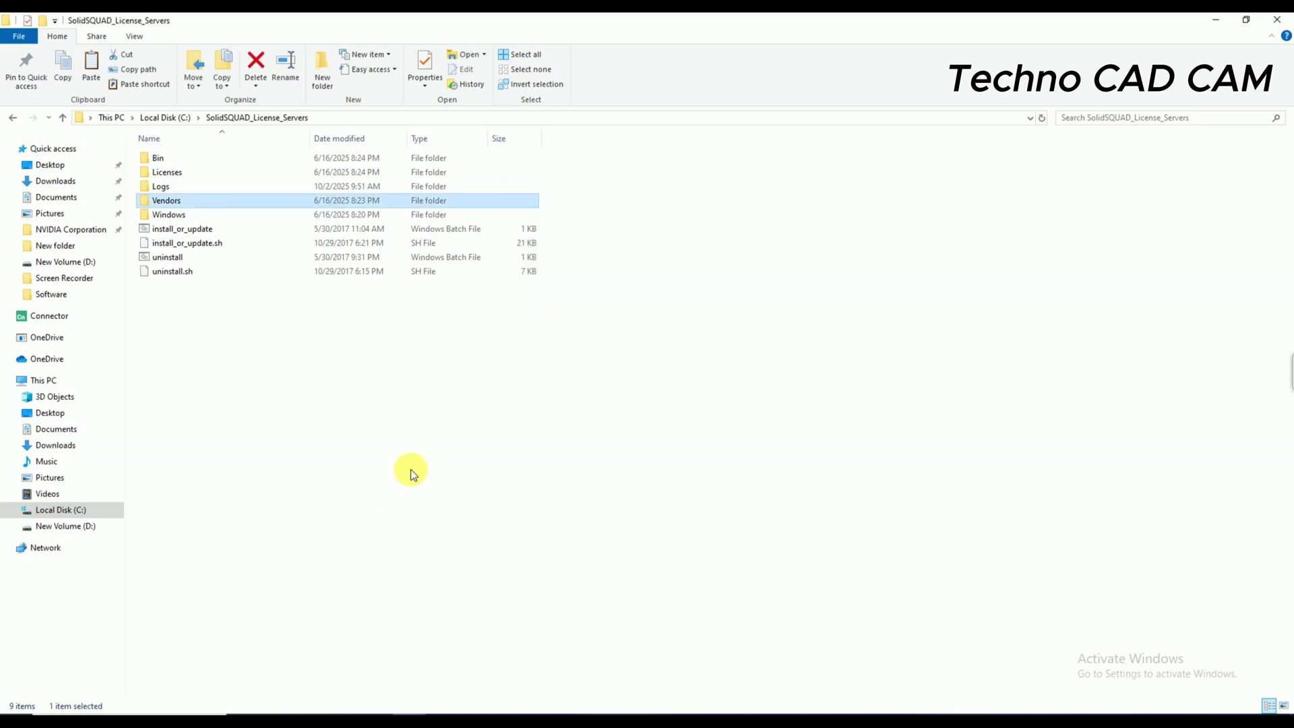
right_click(422, 388)
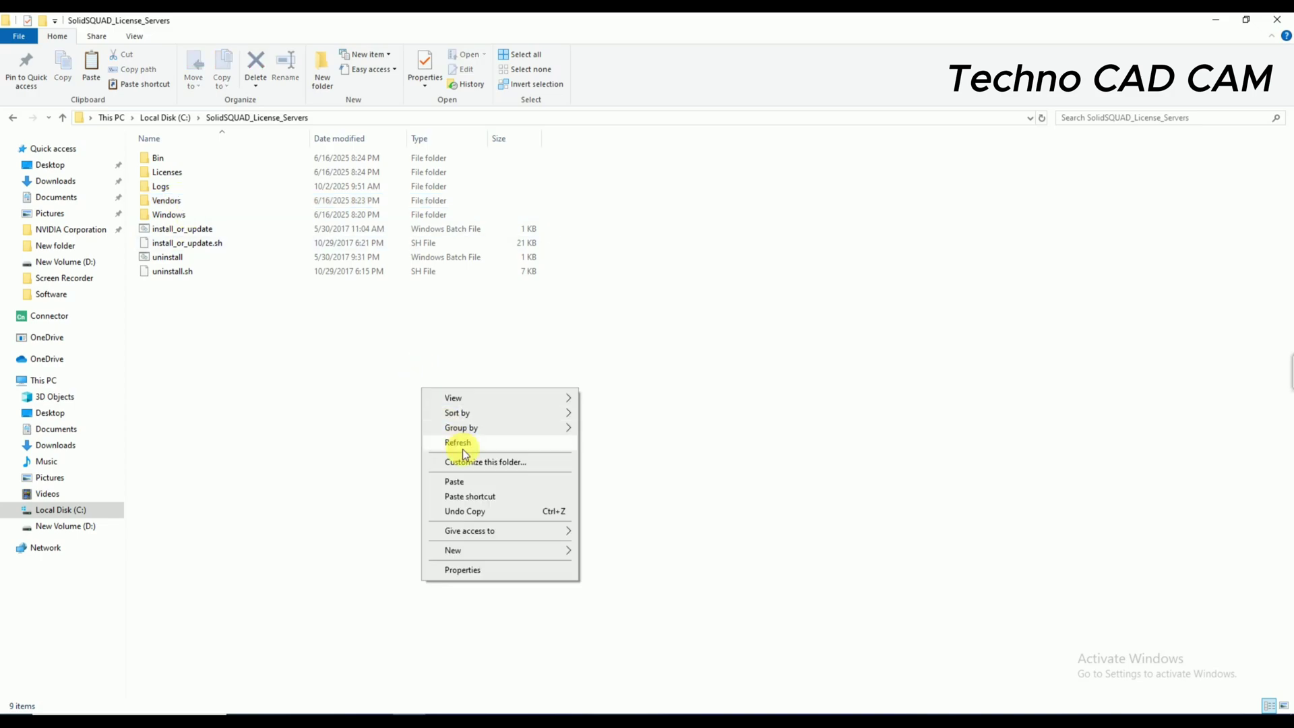
- Run install_or_update as administrator and close its console after 'All done! Enjoy!'
left_click(460, 446)
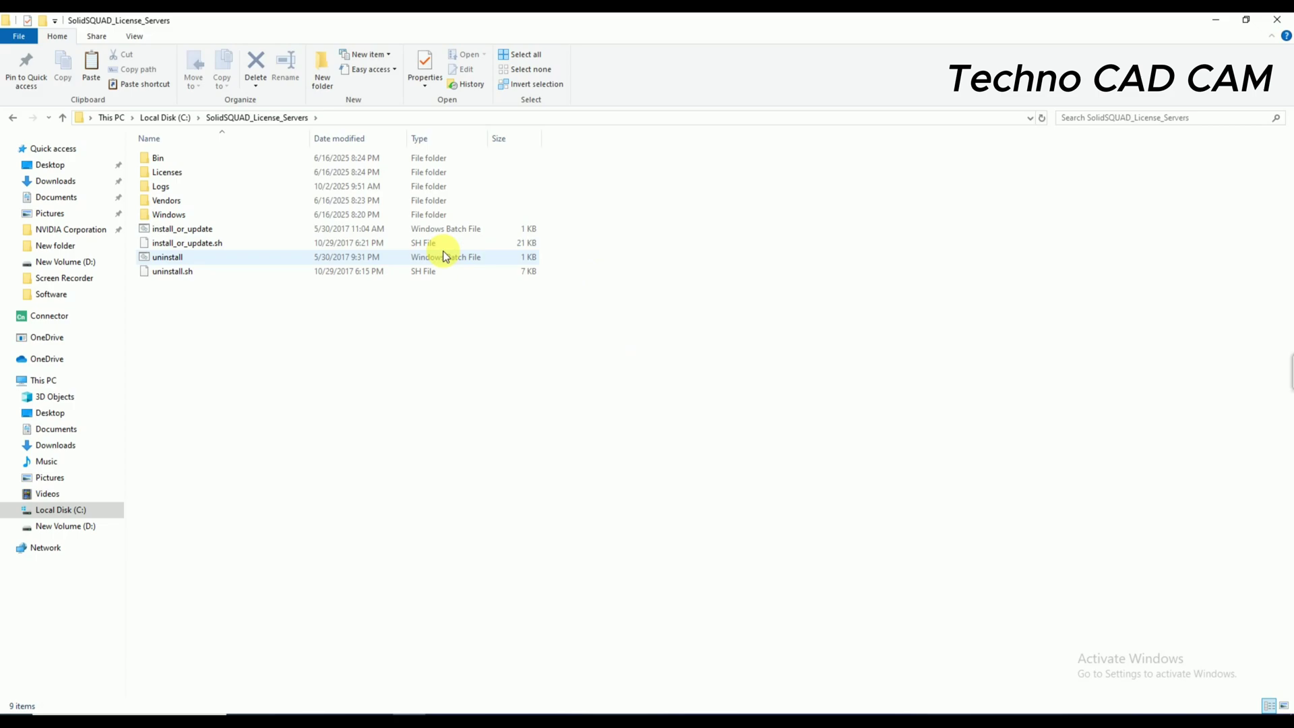
right_click(179, 229)
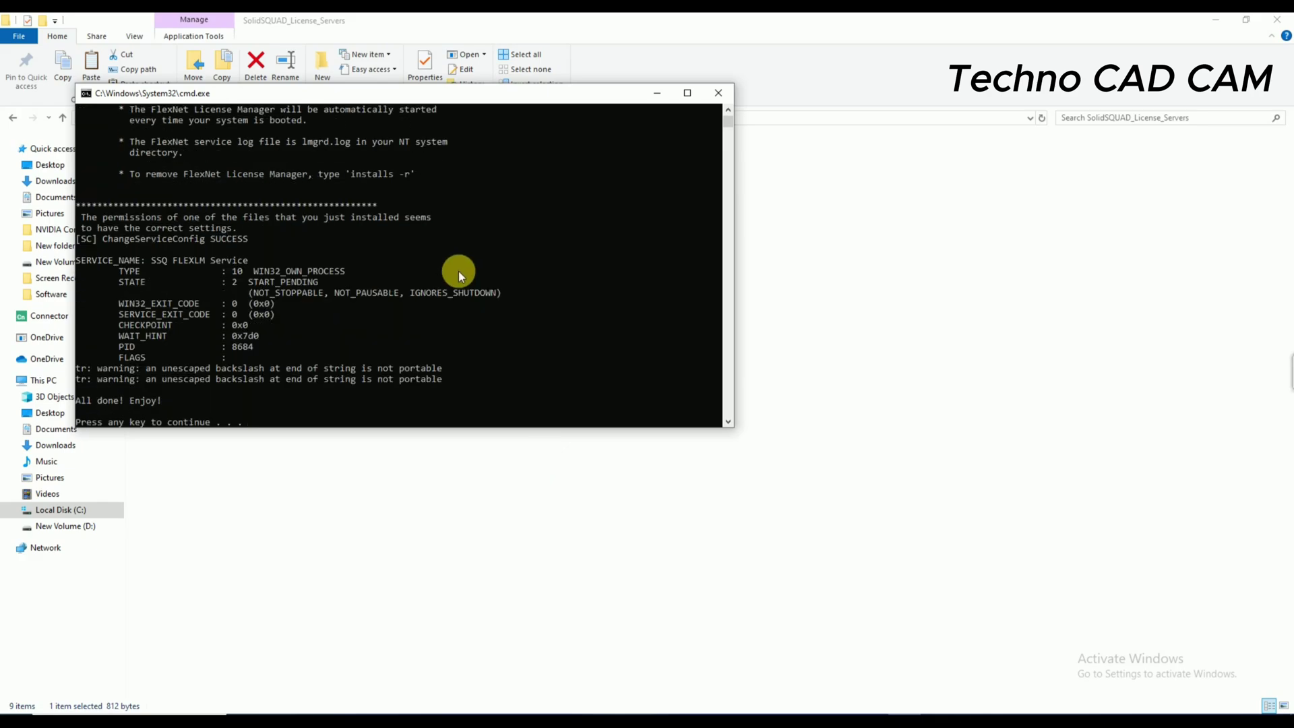
scroll(459, 271, "down", 3)
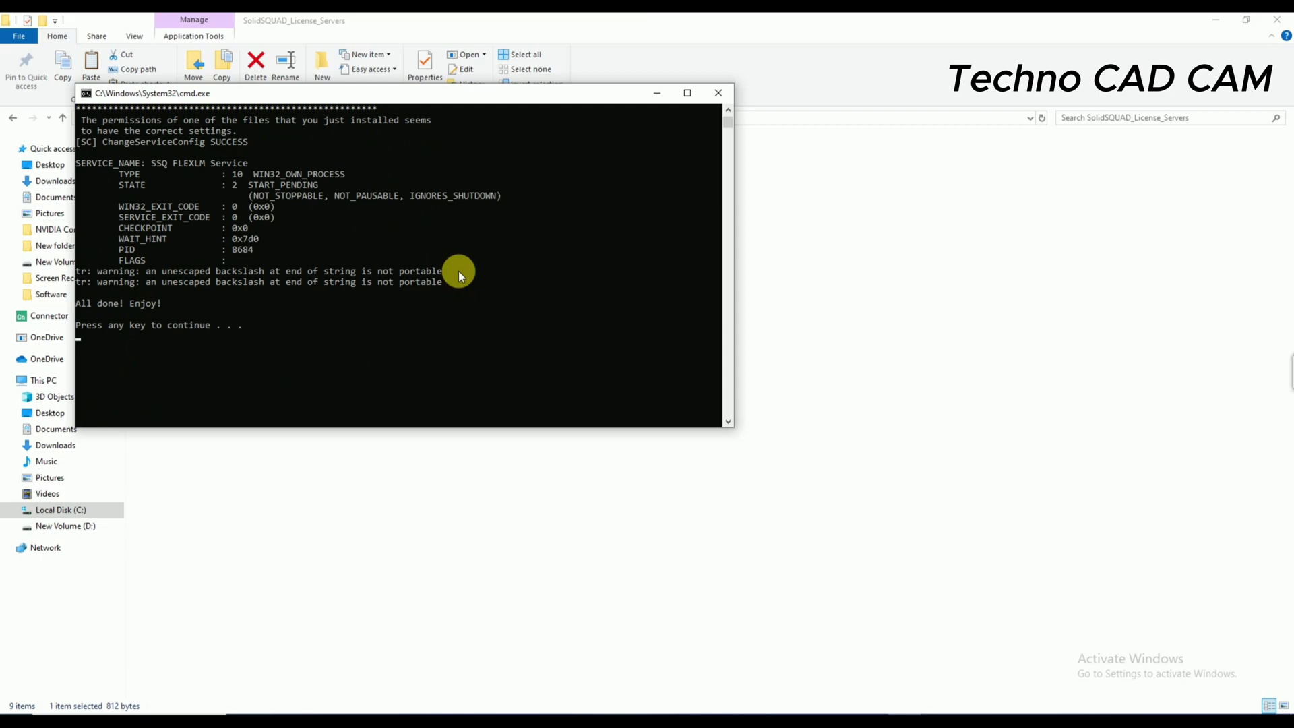
key("Return")
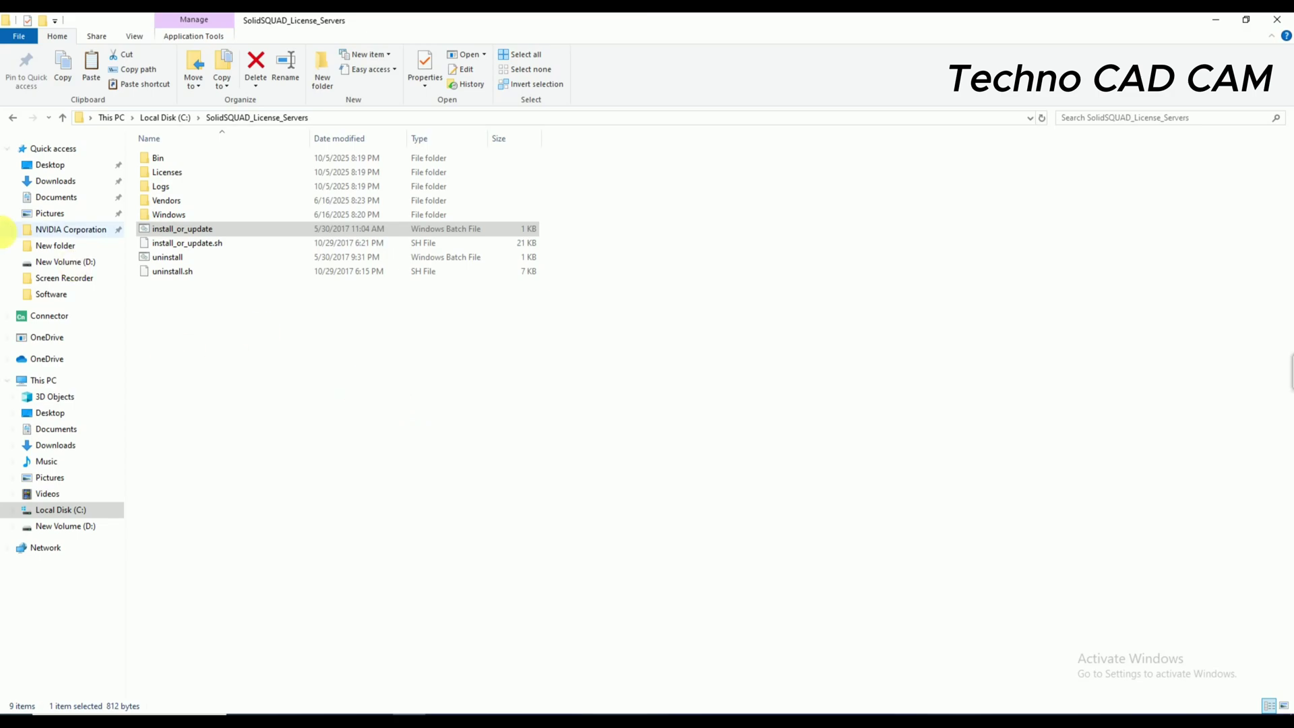
- Go back to the Siemens_NX_12.0.1_Win64 folder and run its Launch application
left_click(13, 119)
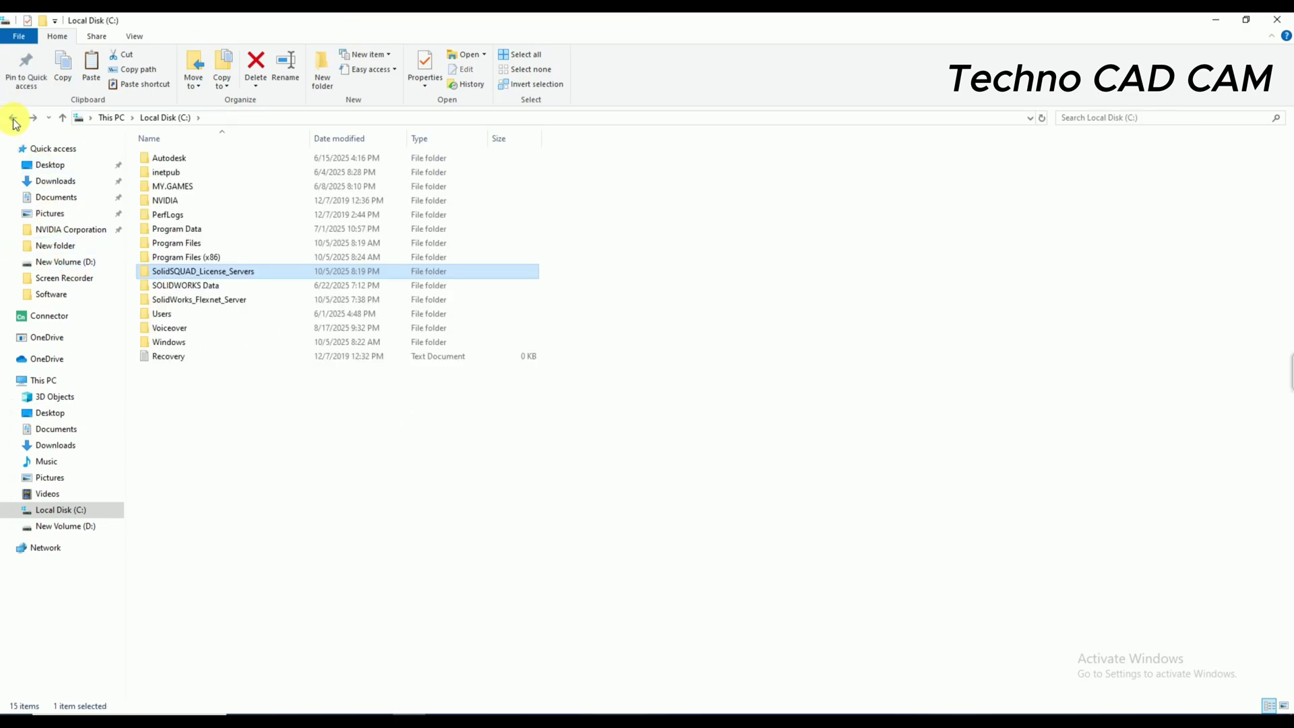
left_click(12, 119)
left_click(13, 119)
left_click(13, 119)
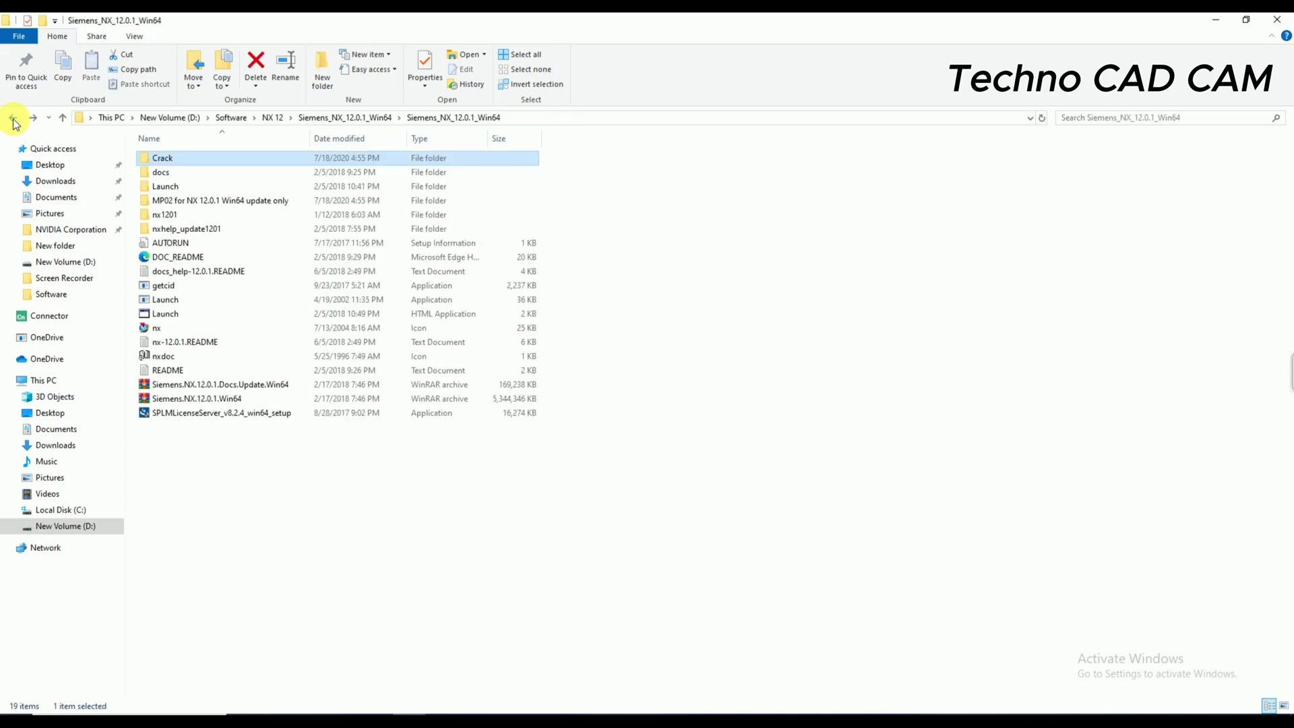
left_click(364, 524)
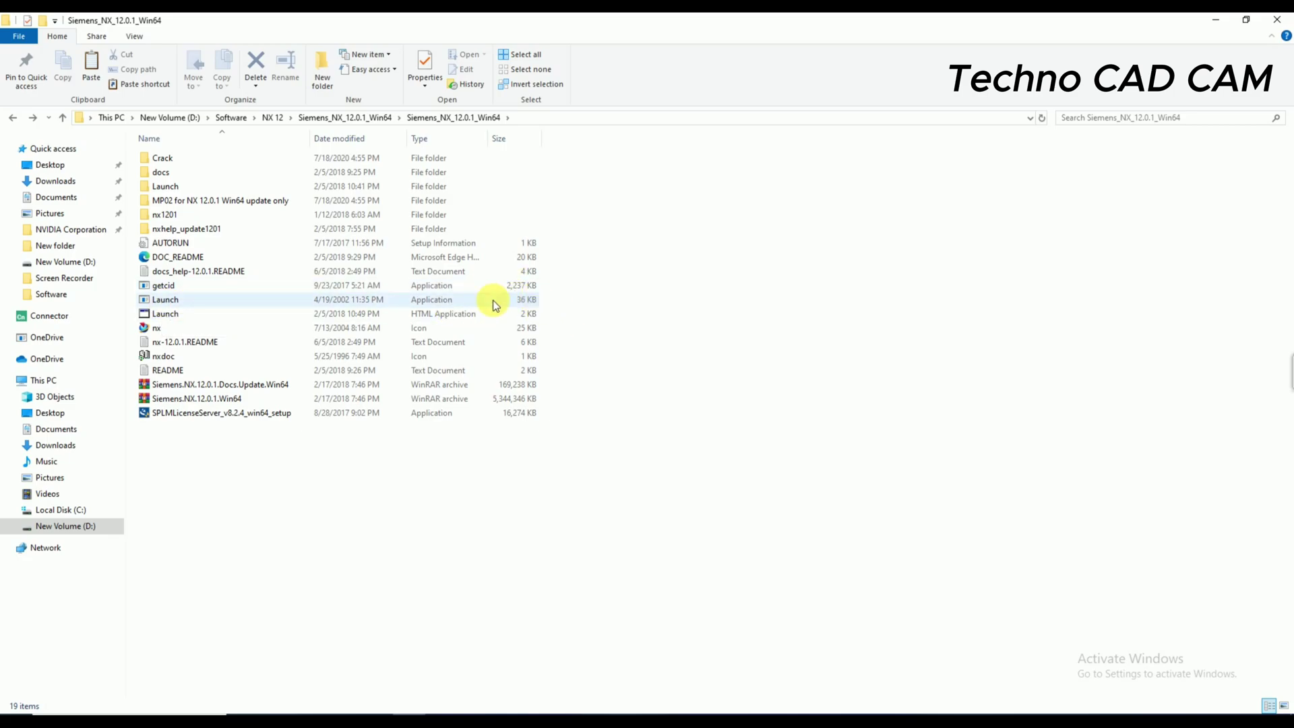
right_click(334, 301)
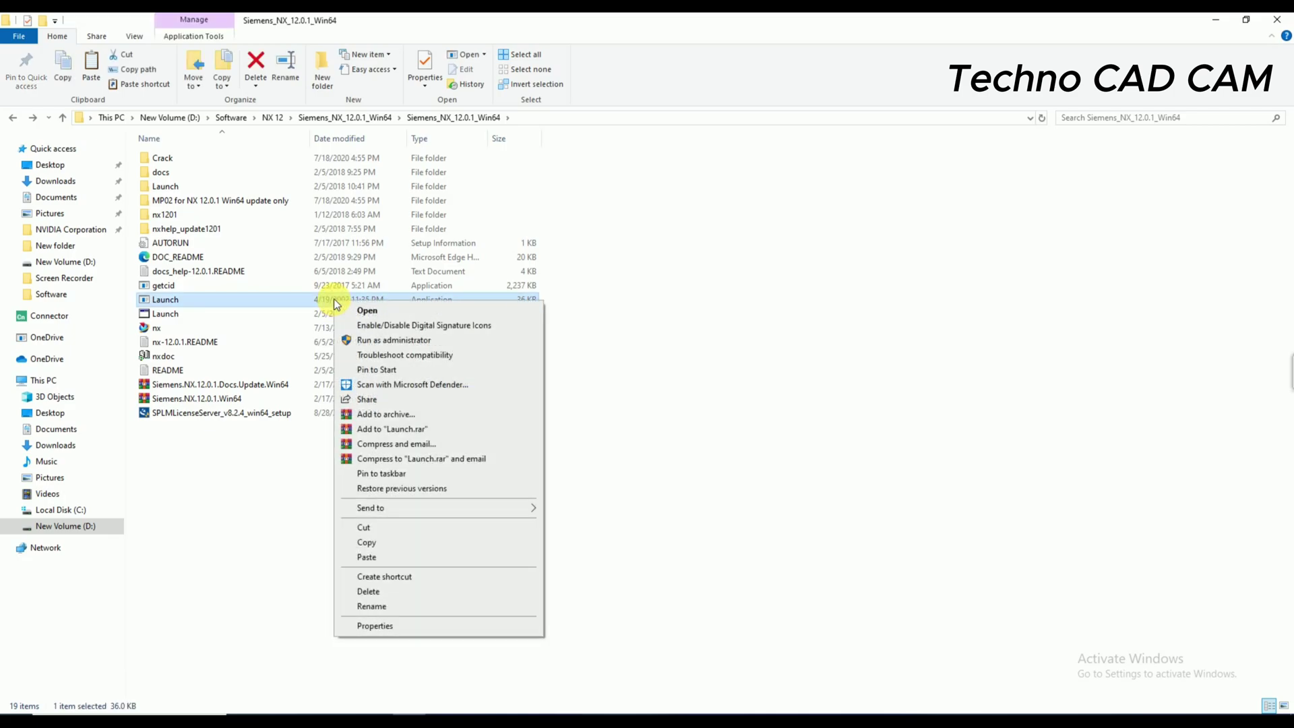
left_click(368, 311)
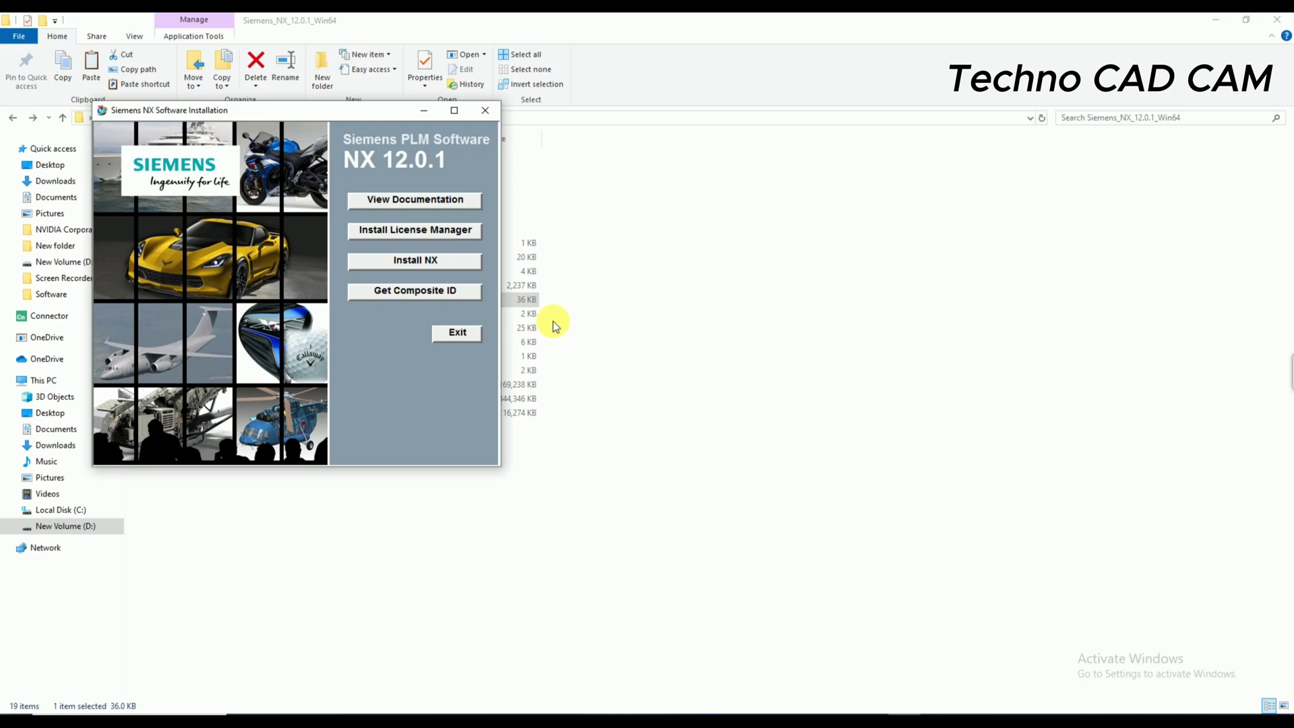
- Move the launcher aside, choose Install NX, and accept English (United States) as setup language
left_click_drag(354, 110, 818, 186)
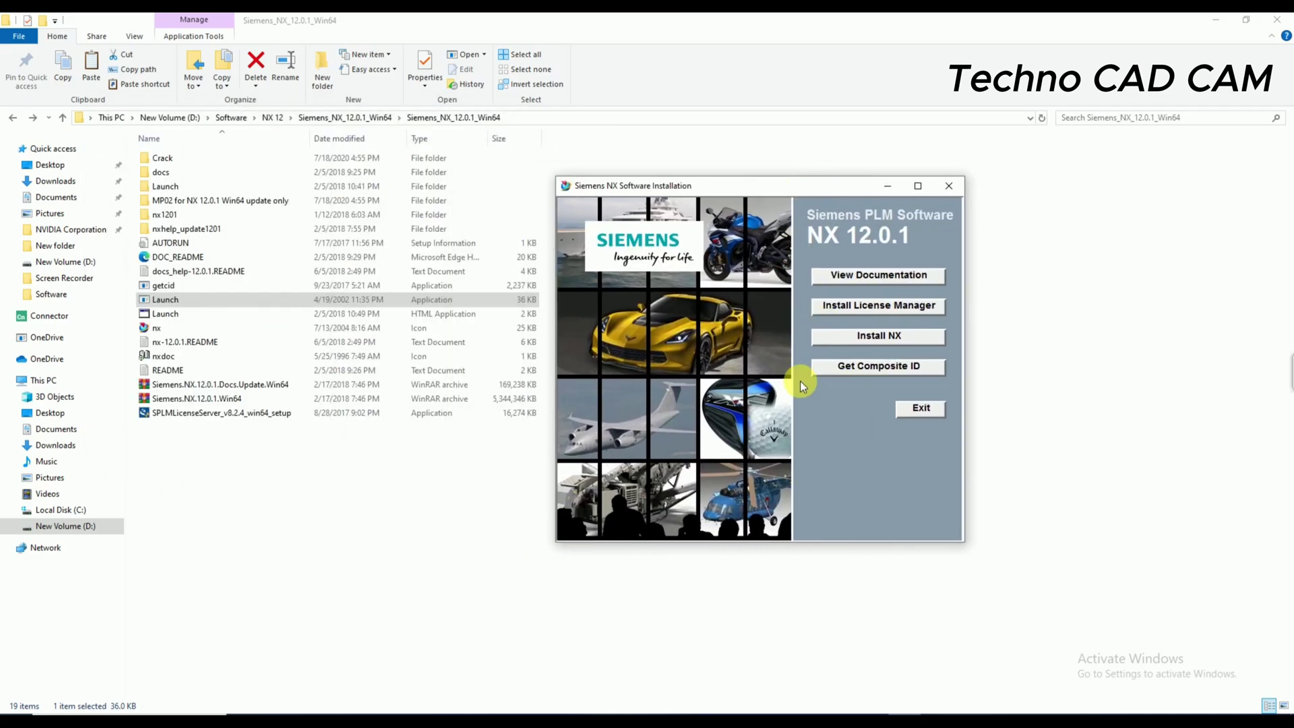
left_click(877, 340)
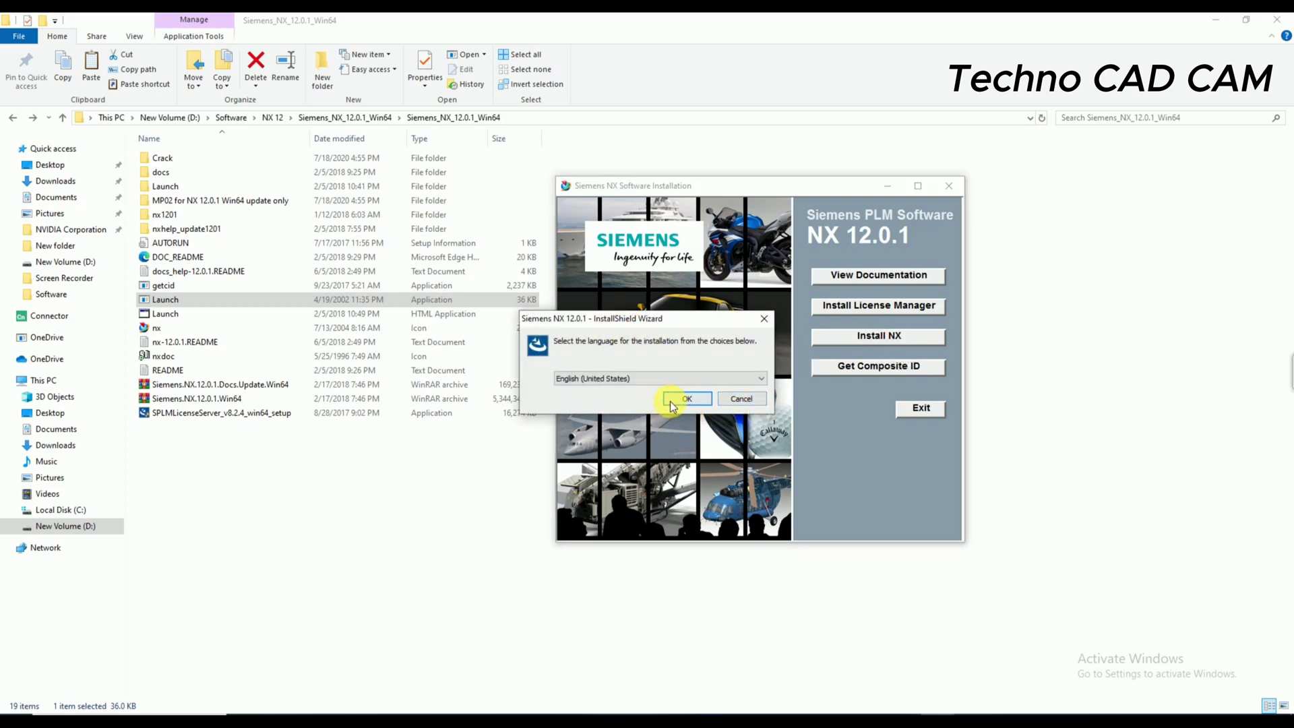
left_click(671, 399)
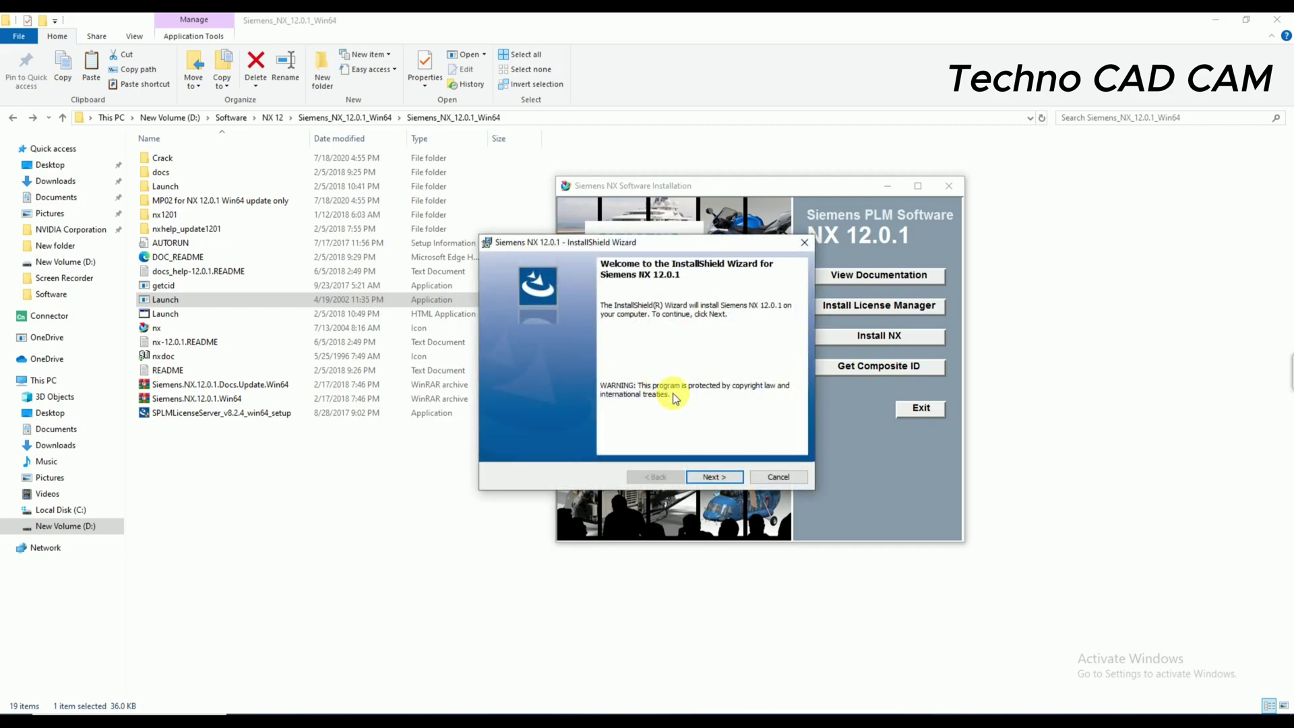
- Pass the Welcome and default destination pages, keeping 27800@localhost as the license server
left_click(715, 476)
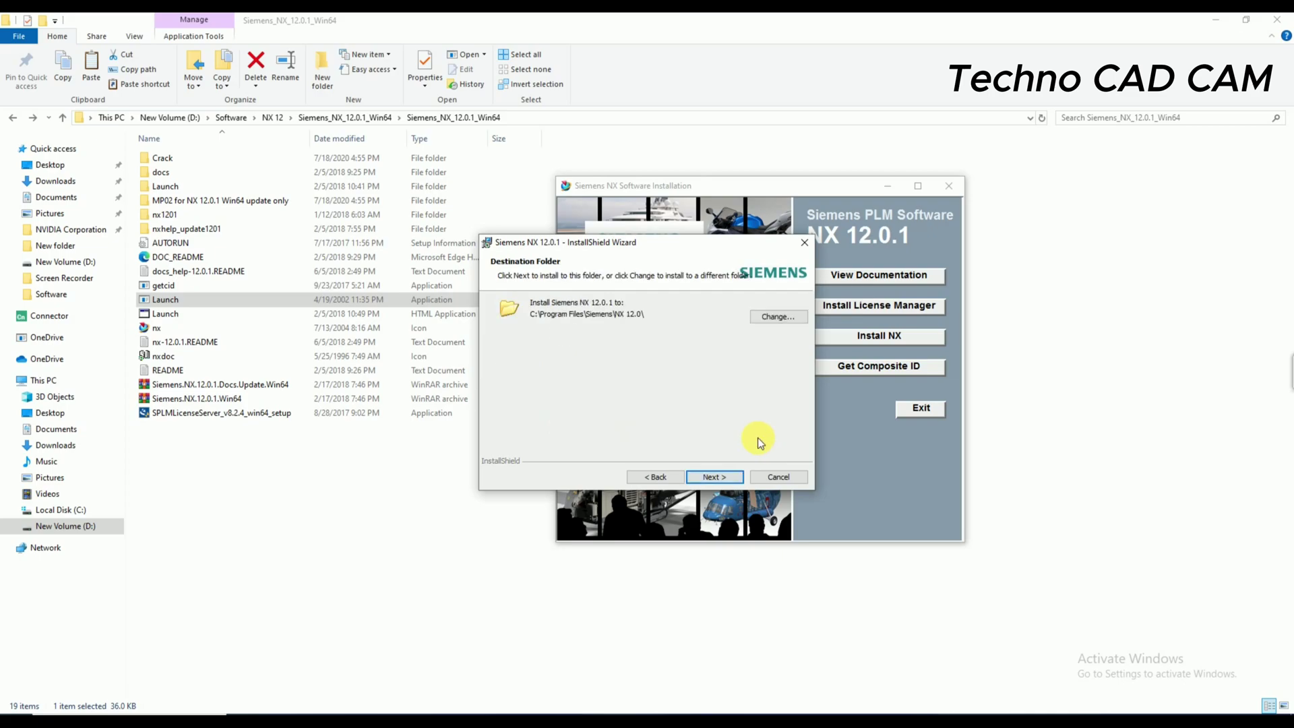
left_click(727, 477)
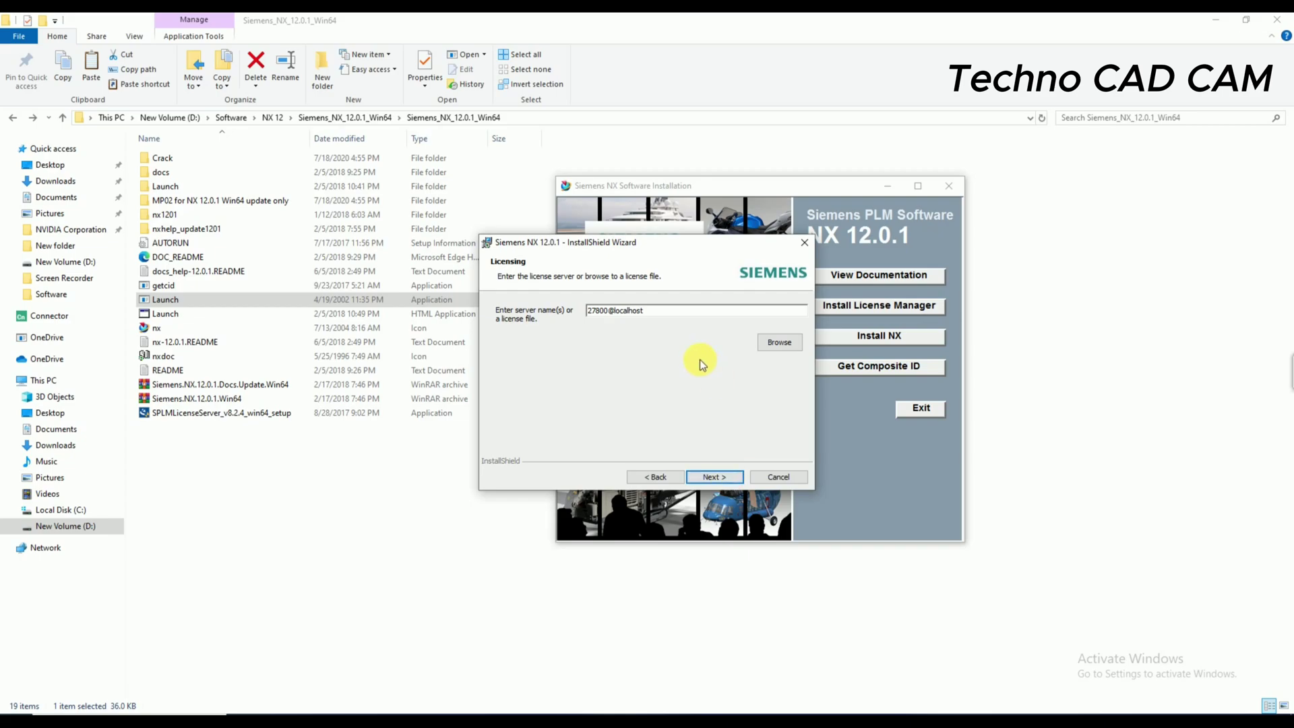
left_click(590, 311)
left_click_drag(655, 316, 609, 312)
left_click(659, 317)
left_click(600, 315)
left_click(716, 477)
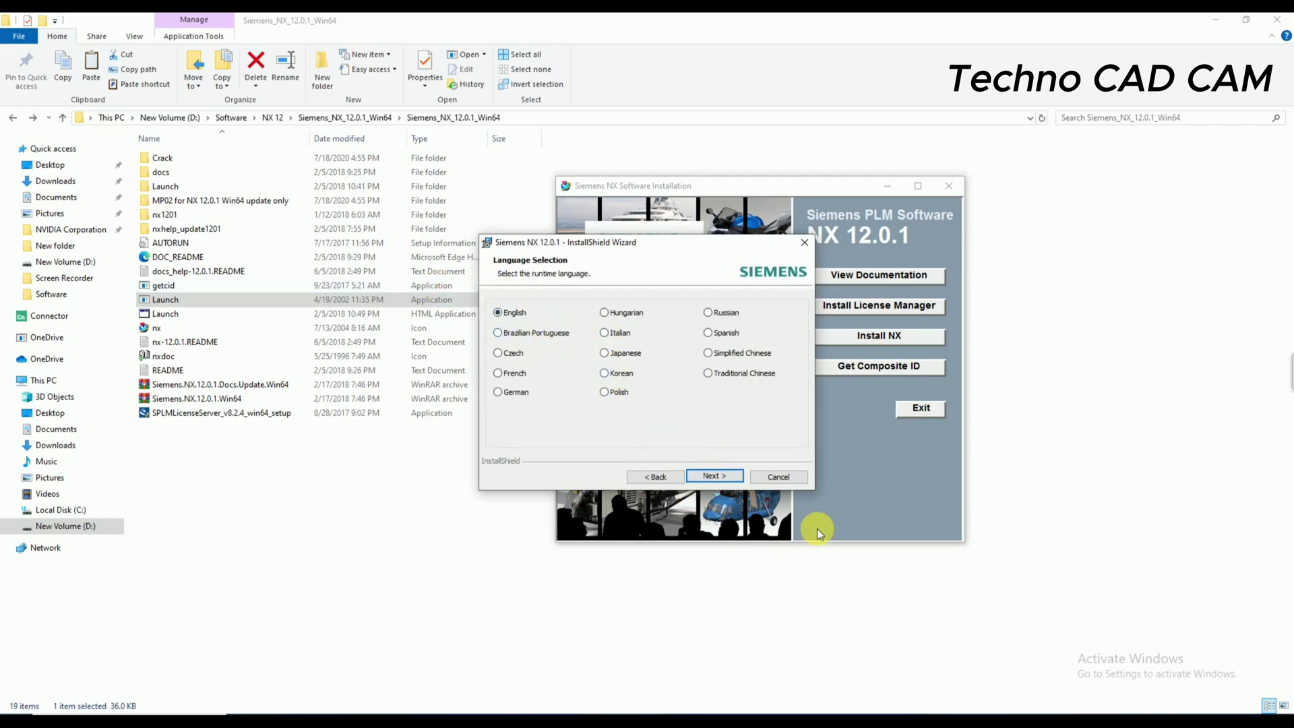
- Keep English as runtime language, install NX 12.0.1, and finish the wizard
left_click(715, 476)
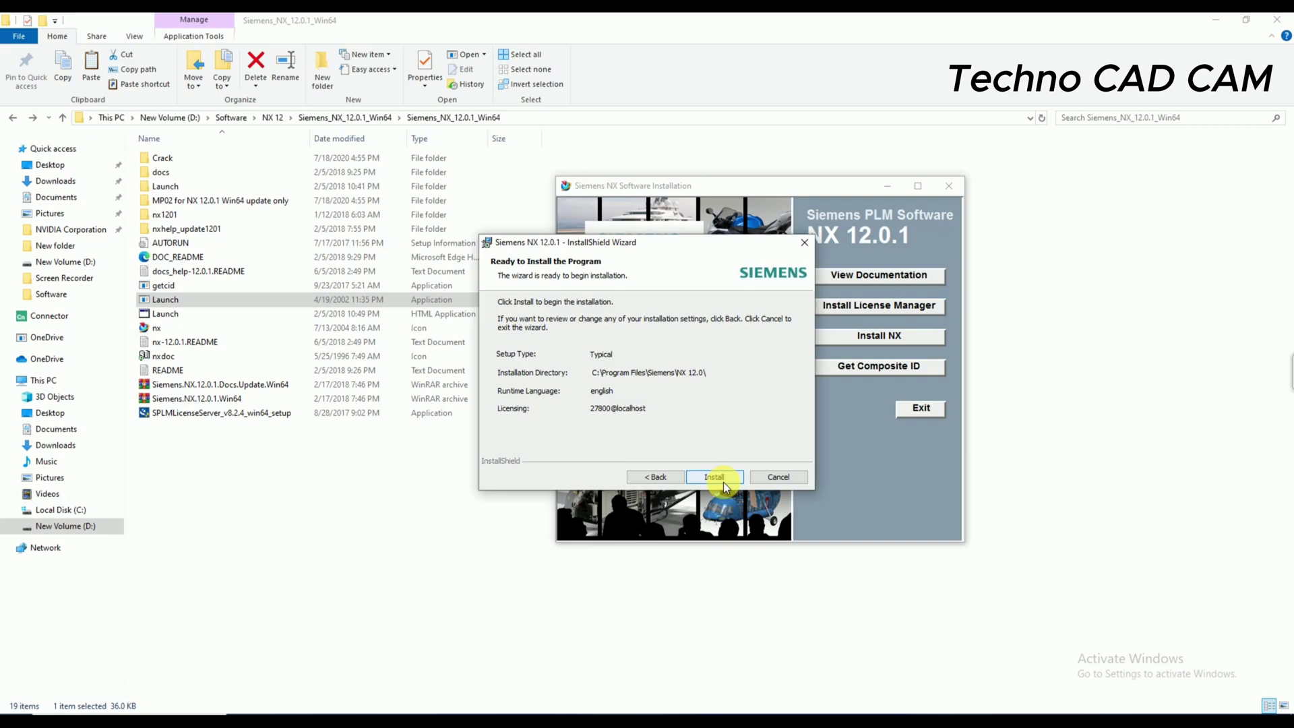
left_click(722, 478)
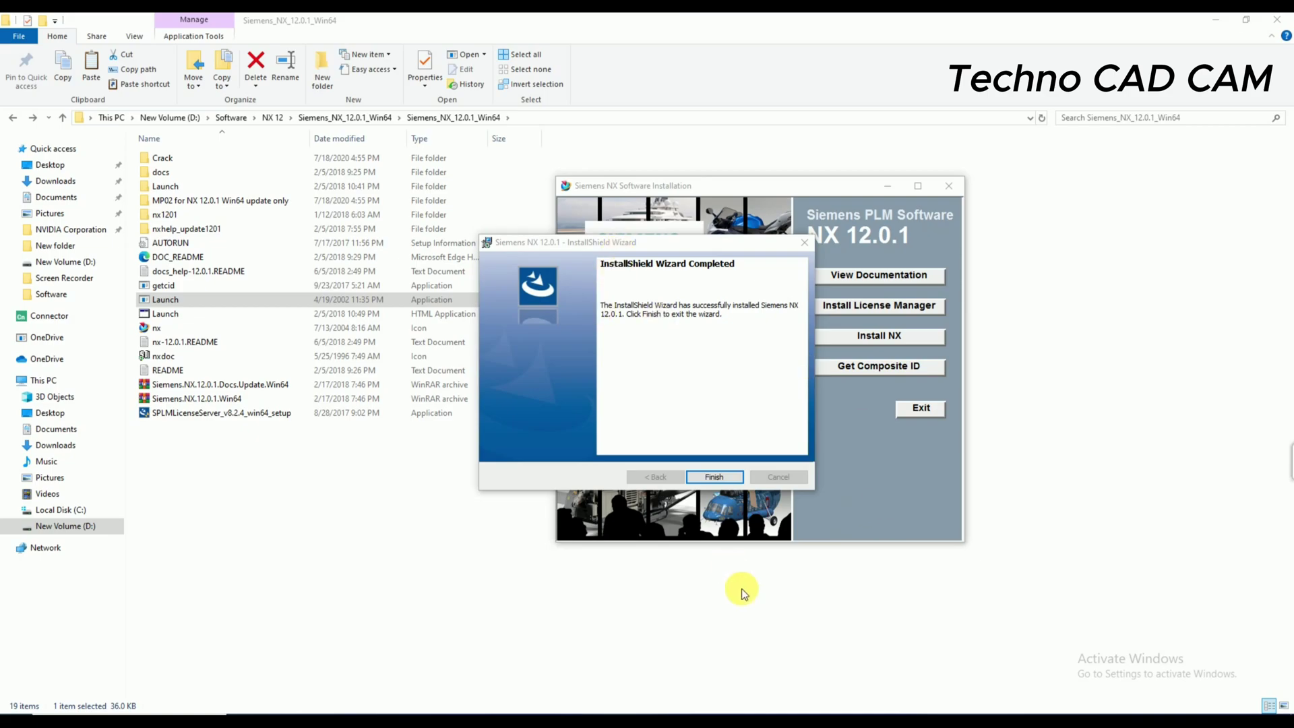
left_click(724, 476)
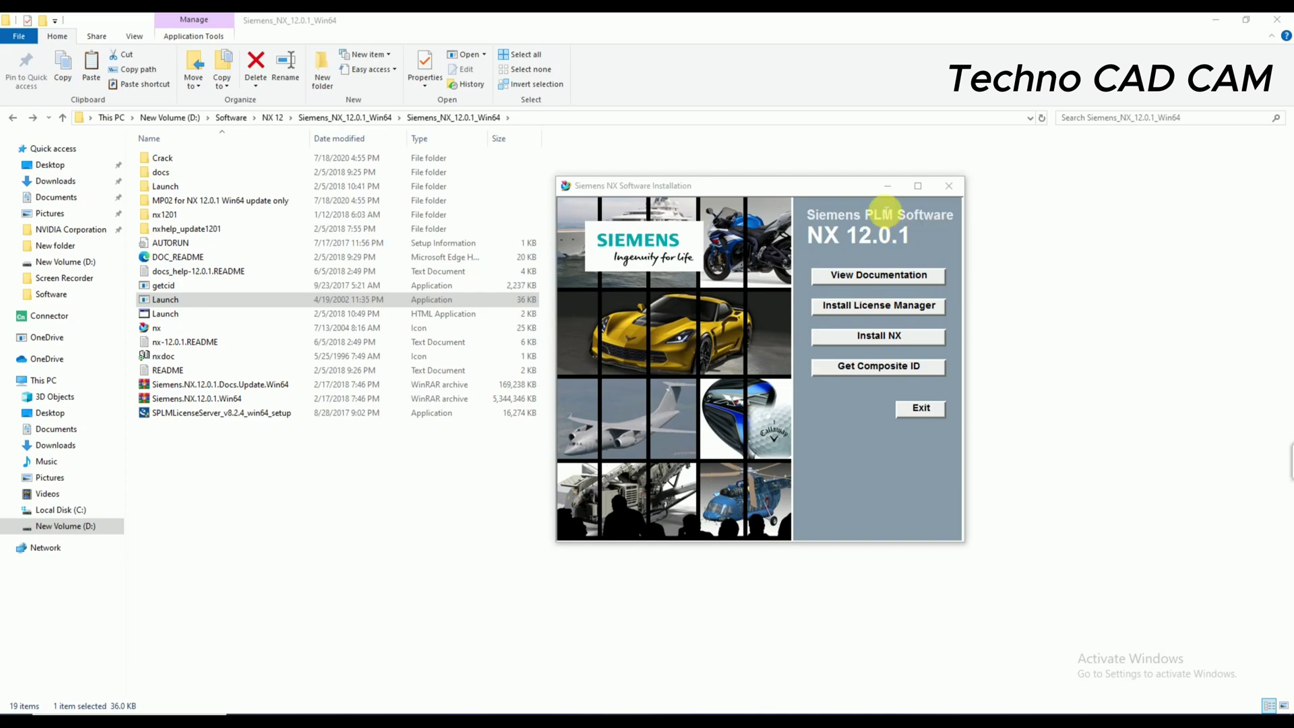
- Minimize the NX launcher, refresh the desktop, and open New Volume (D:)
left_click(890, 185)
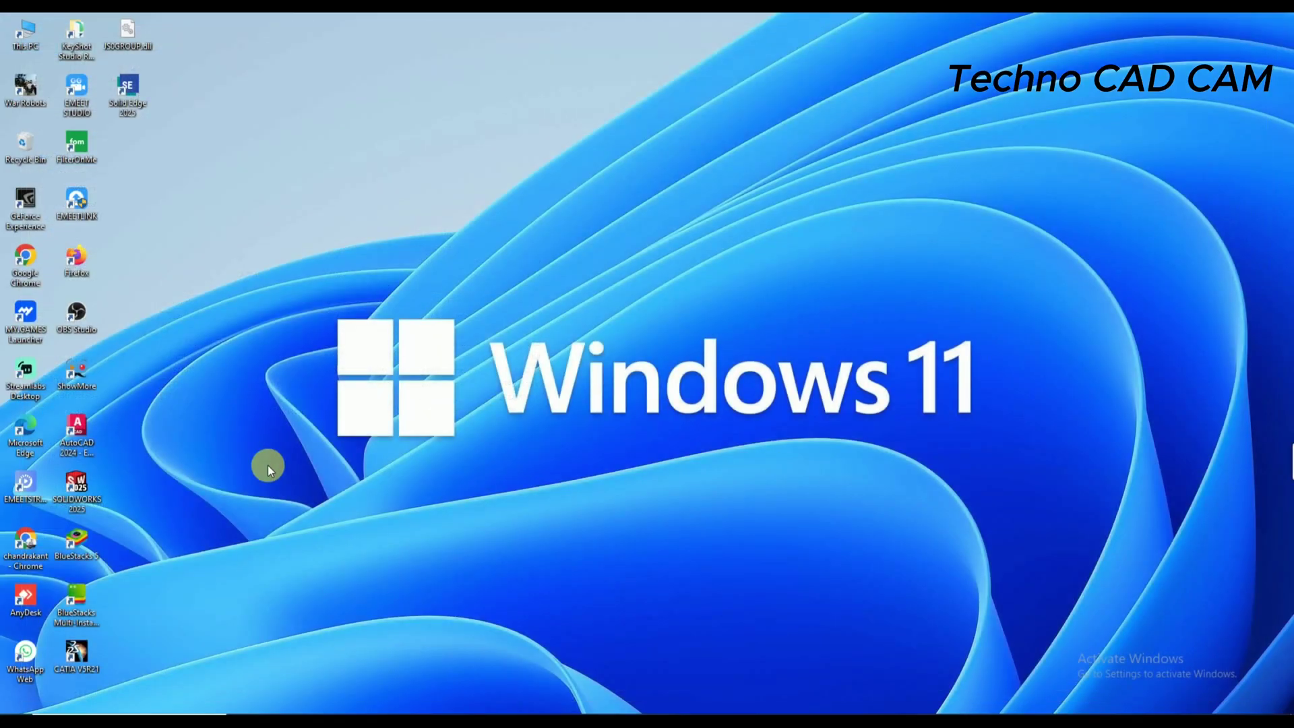
right_click(246, 449)
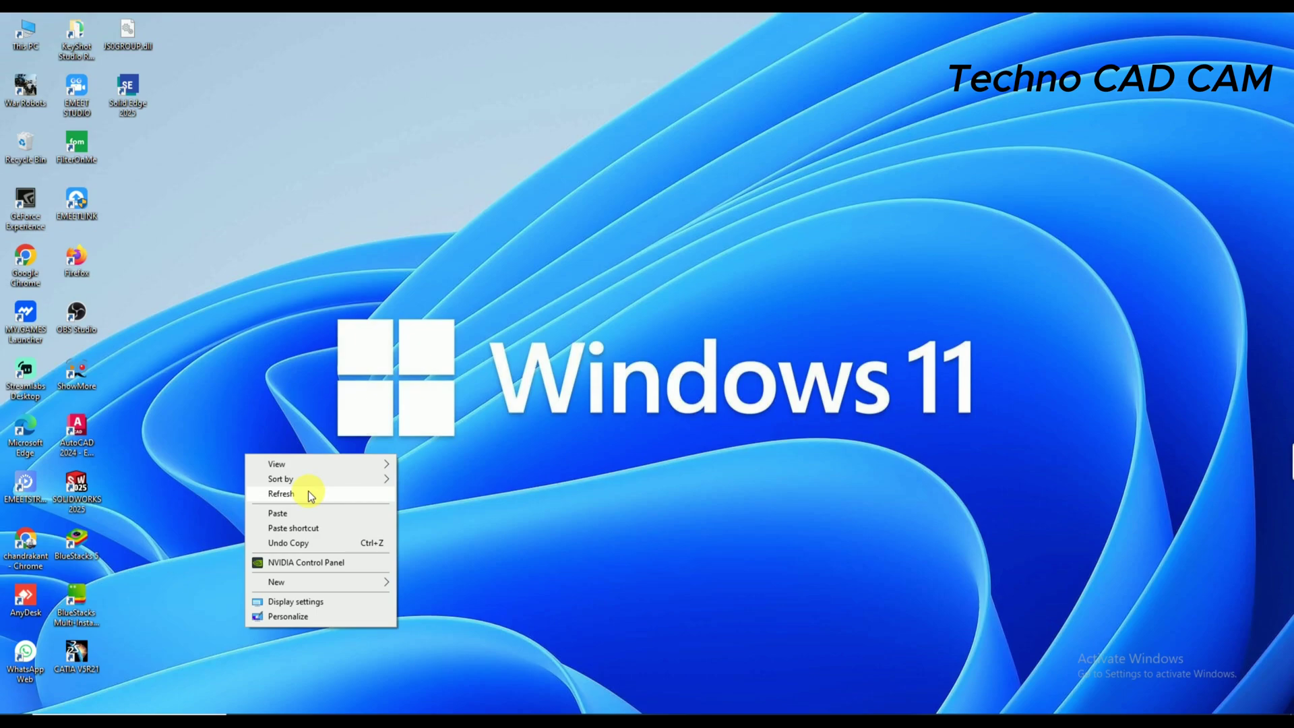
left_click(309, 494)
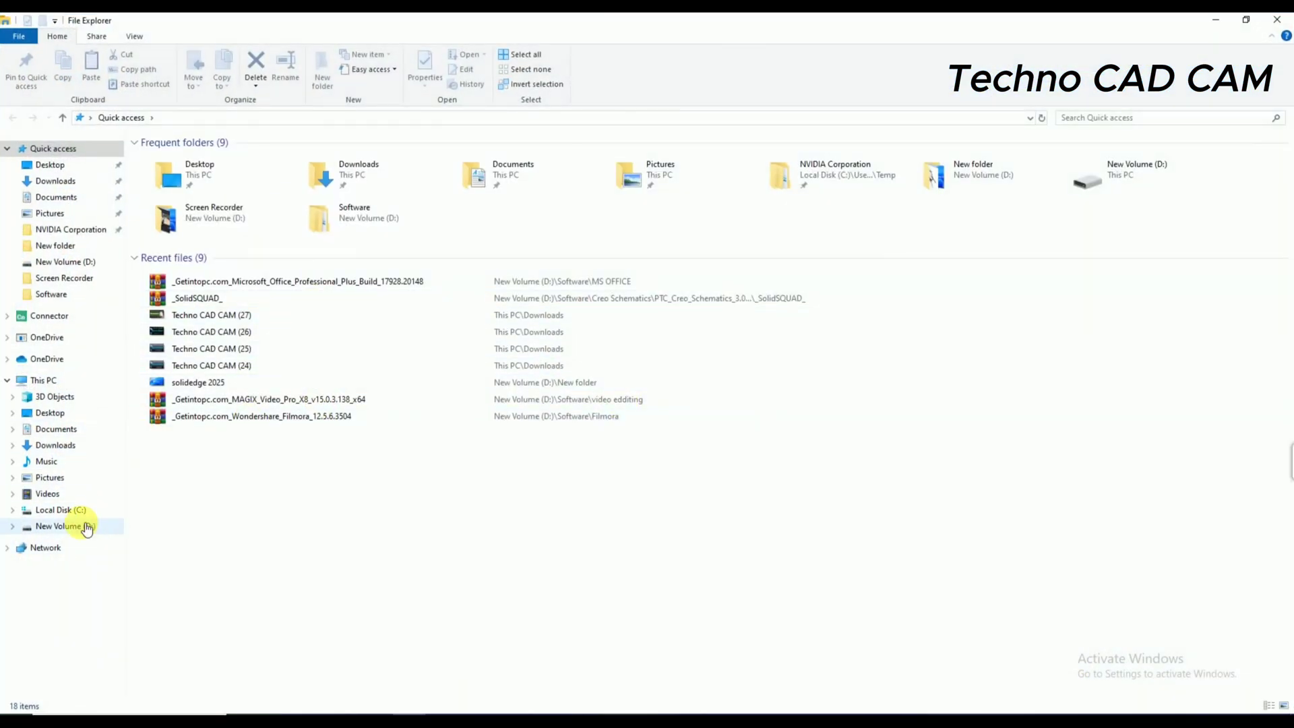
left_click(87, 526)
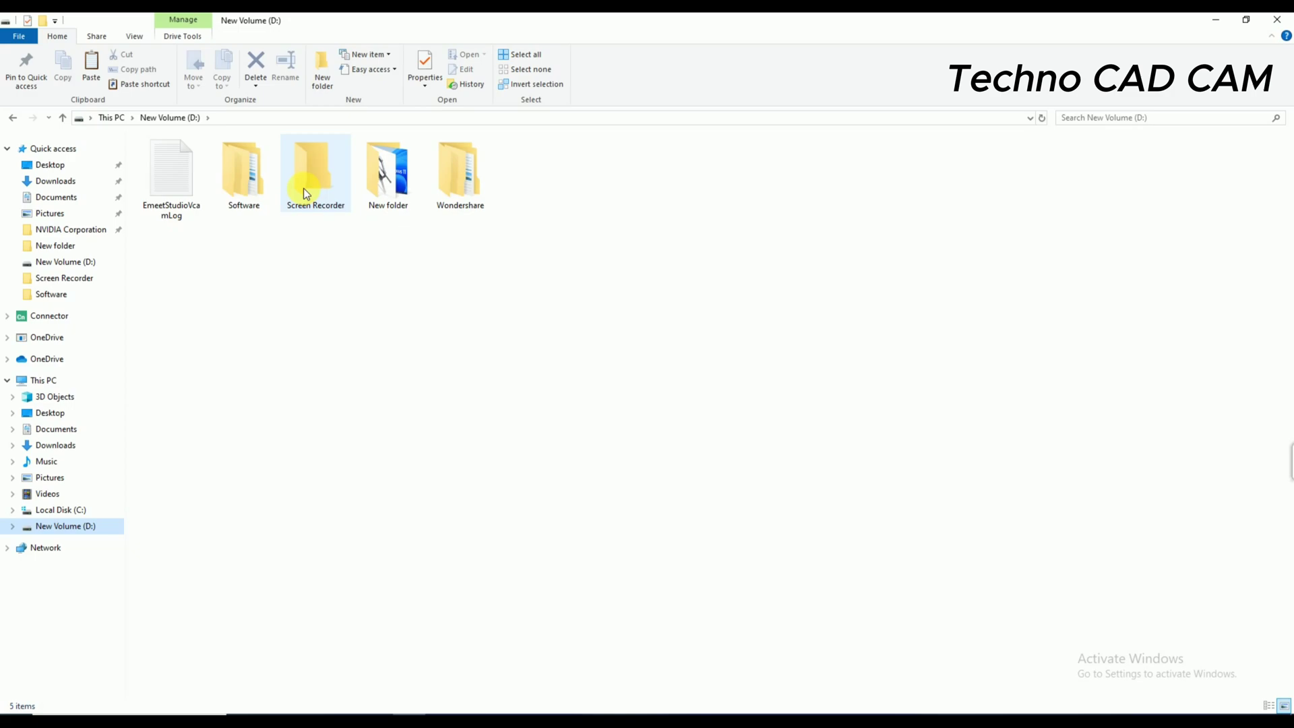
- Browse to Software\NX 12\Siemens_NX_12.0.1_Win64\Crack\Client\NX 12.0 on drive D:
double_click(237, 176)
double_click(673, 187)
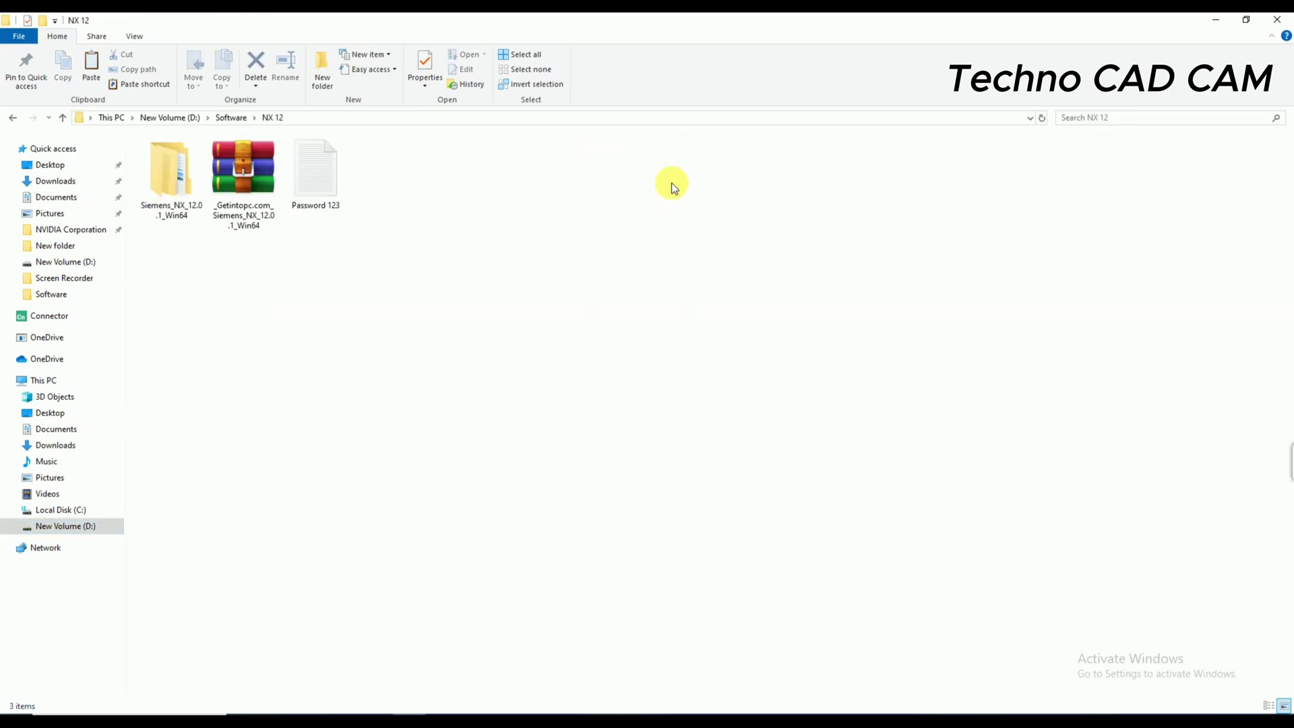
double_click(192, 198)
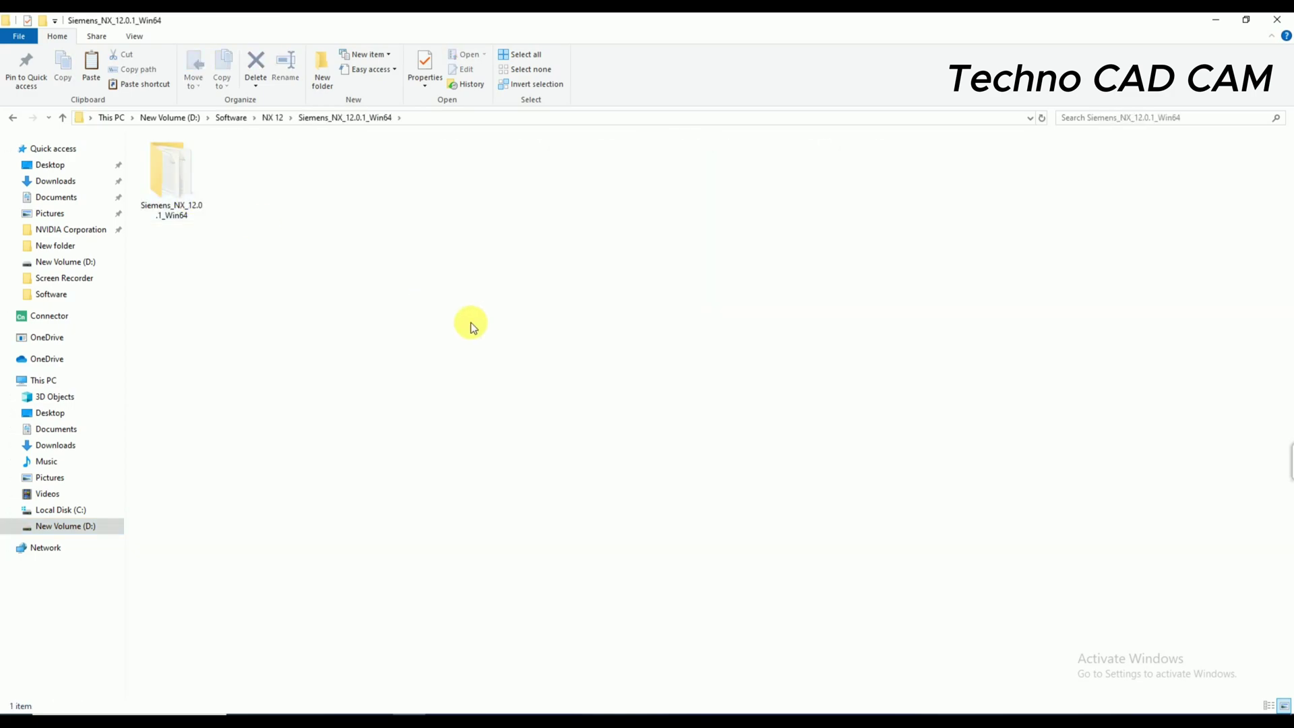
double_click(172, 182)
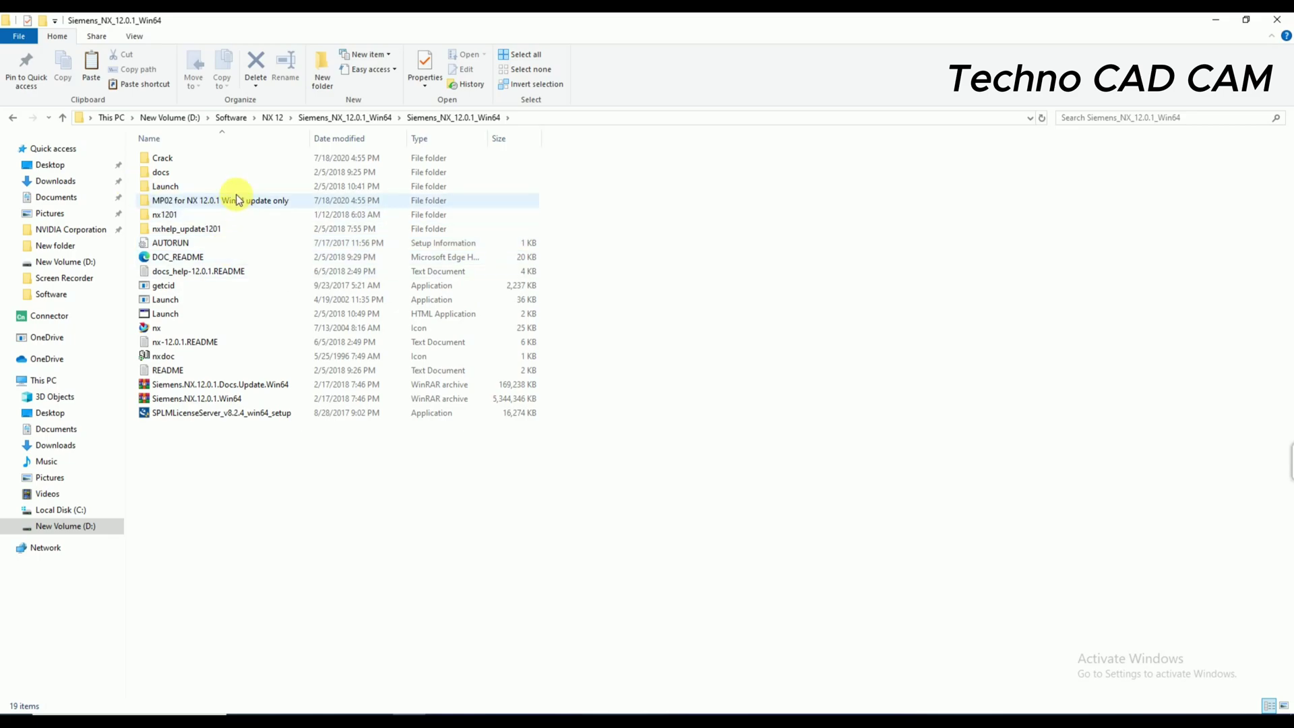
double_click(176, 159)
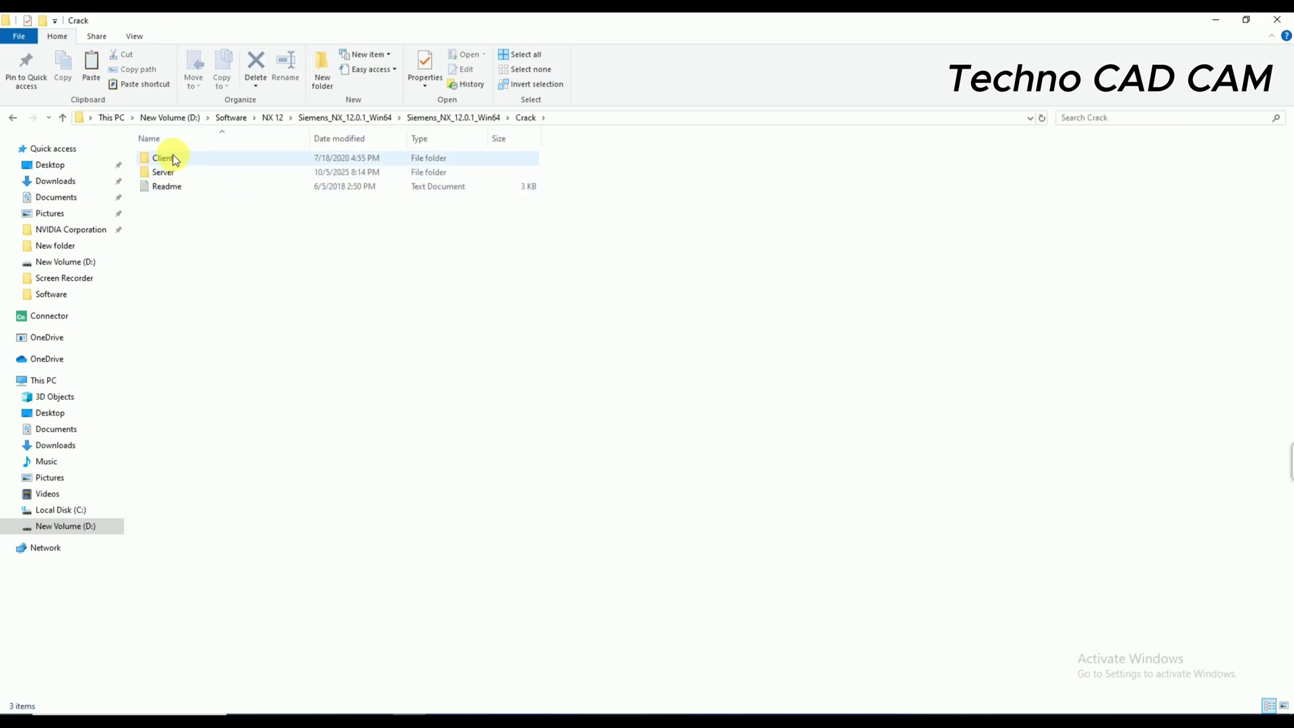
double_click(173, 159)
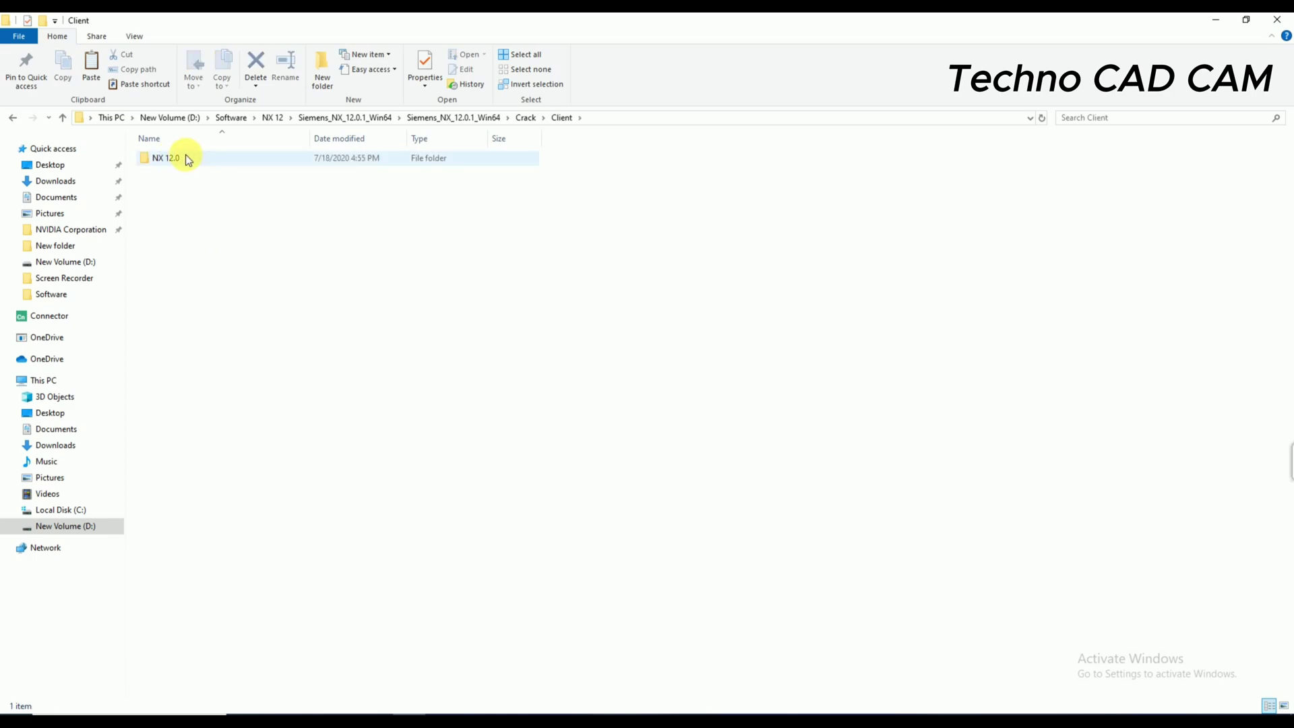
double_click(184, 159)
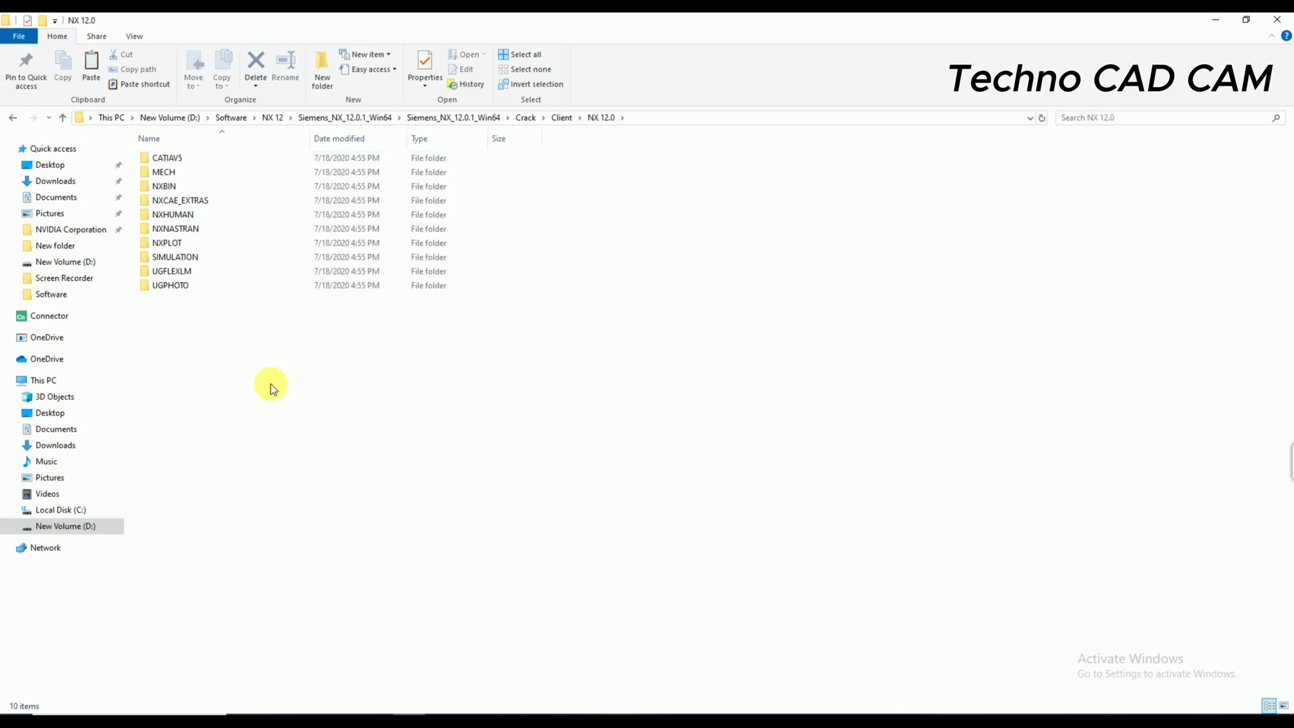
- Copy all ten client folders and switch to Local Disk (C:)
left_click_drag(211, 362, 183, 152)
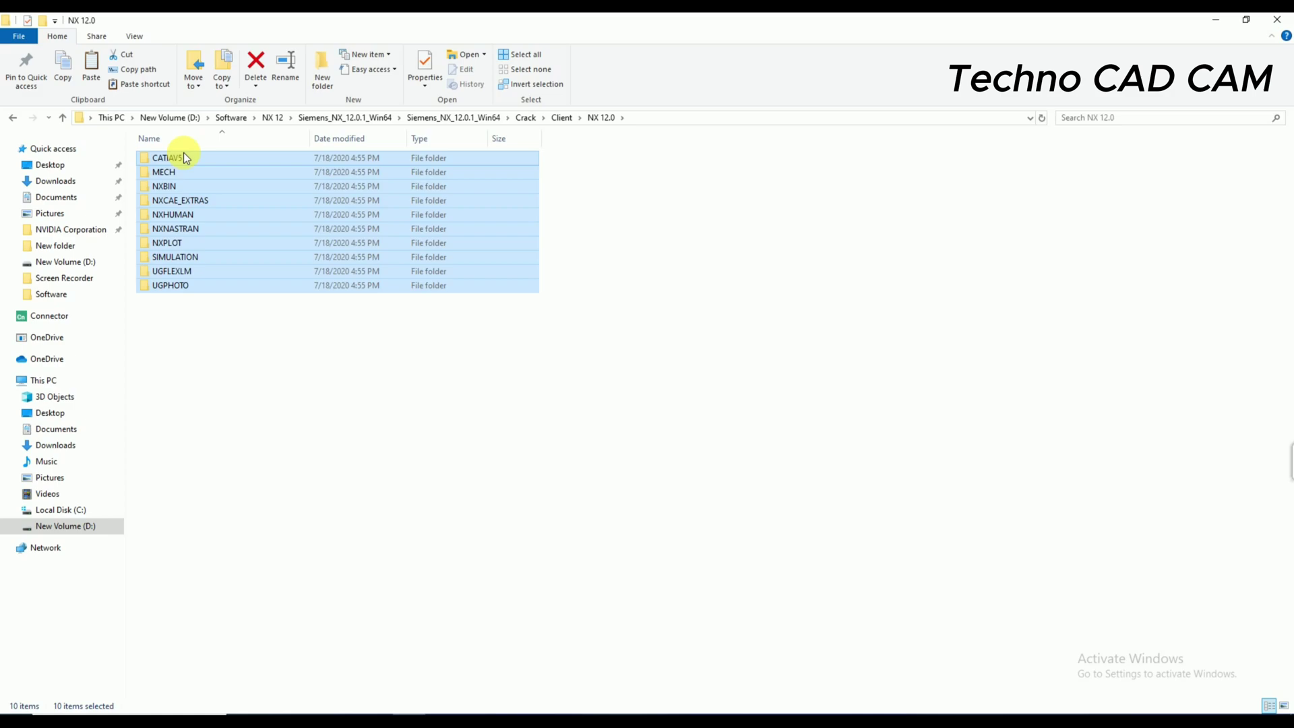
right_click(191, 224)
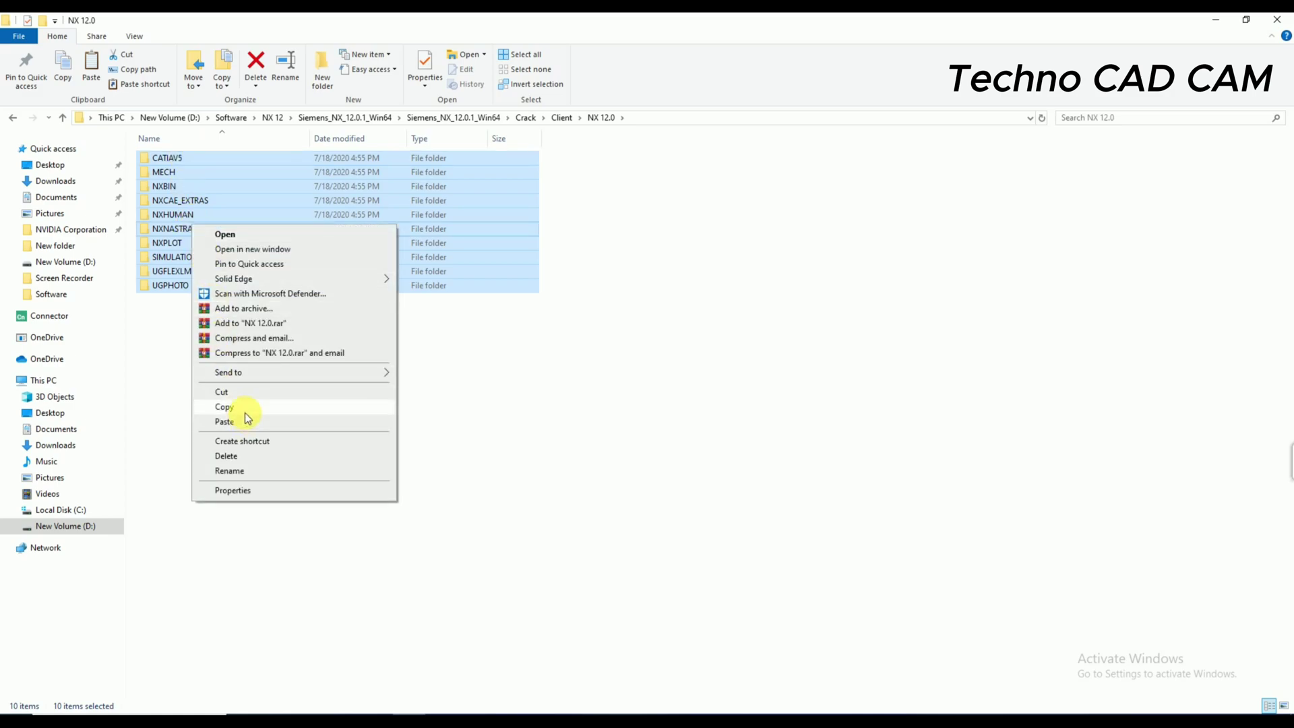
left_click(248, 408)
left_click(84, 509)
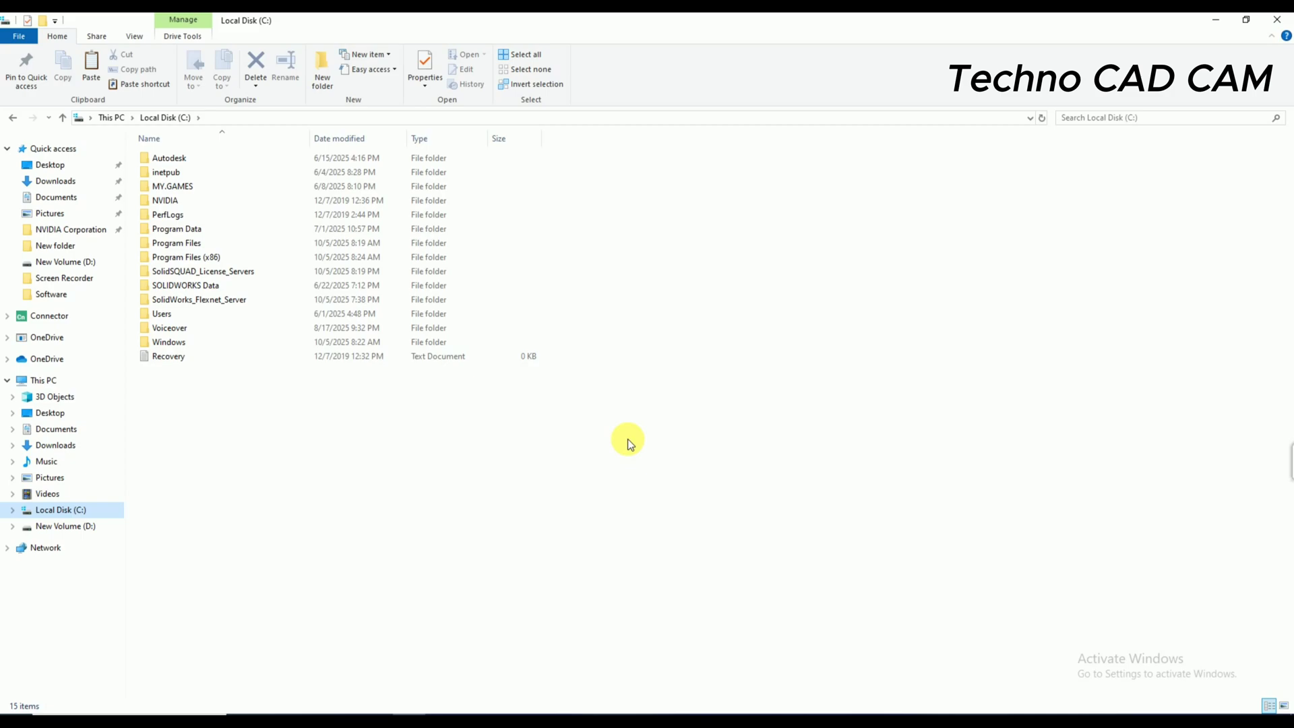
- Open C:\Program Files\Siemens\NX 12.0
double_click(204, 242)
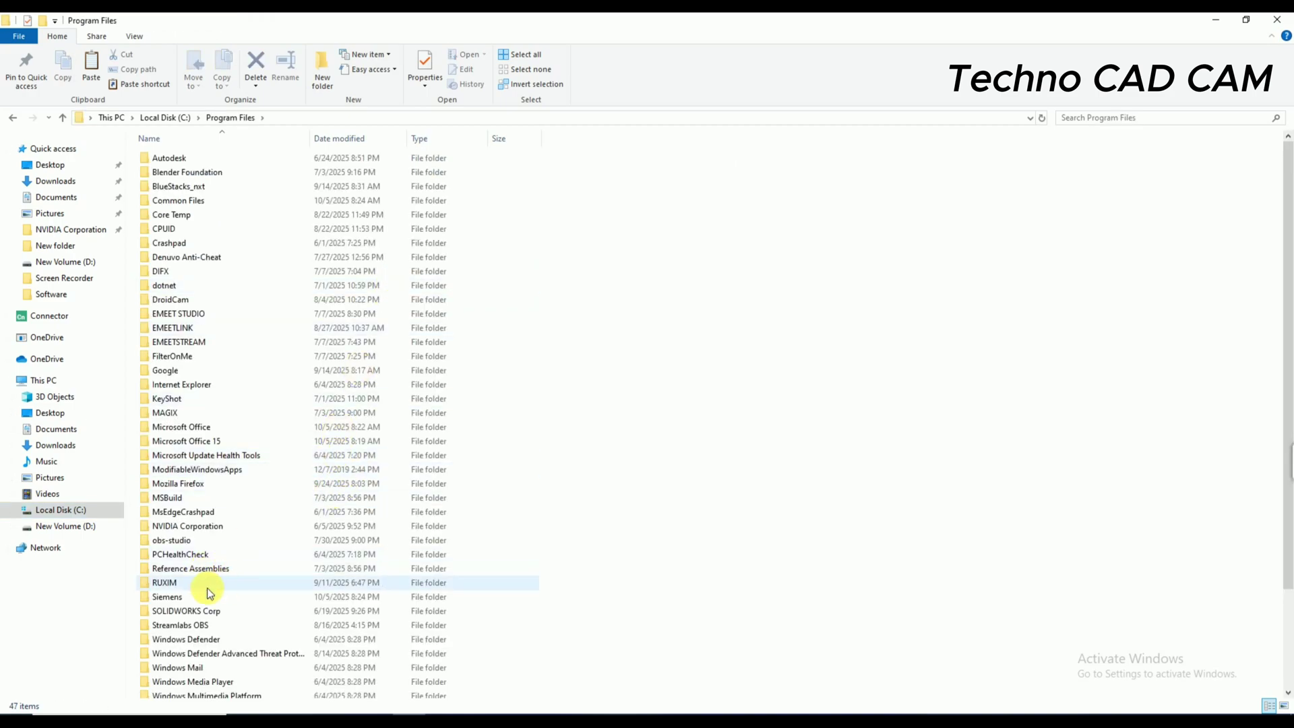
double_click(191, 596)
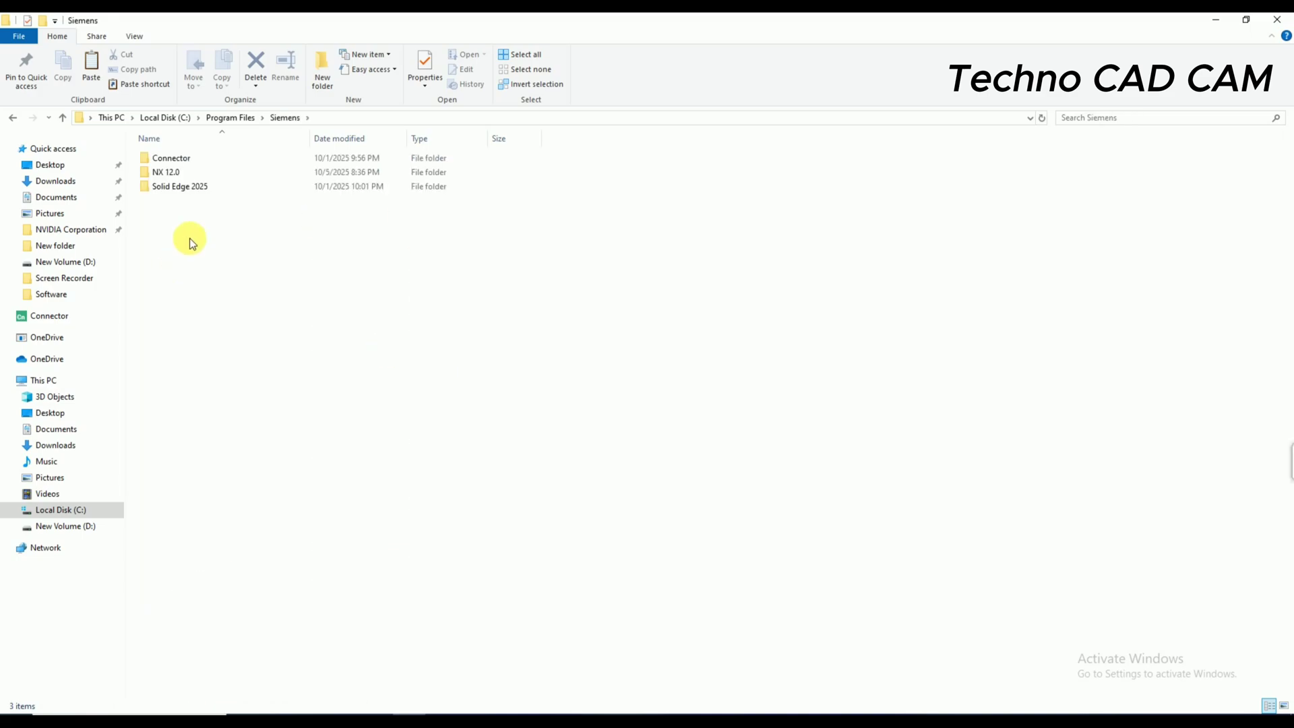
double_click(186, 174)
scroll(638, 365, "down", 5)
scroll(638, 365, "up", 5)
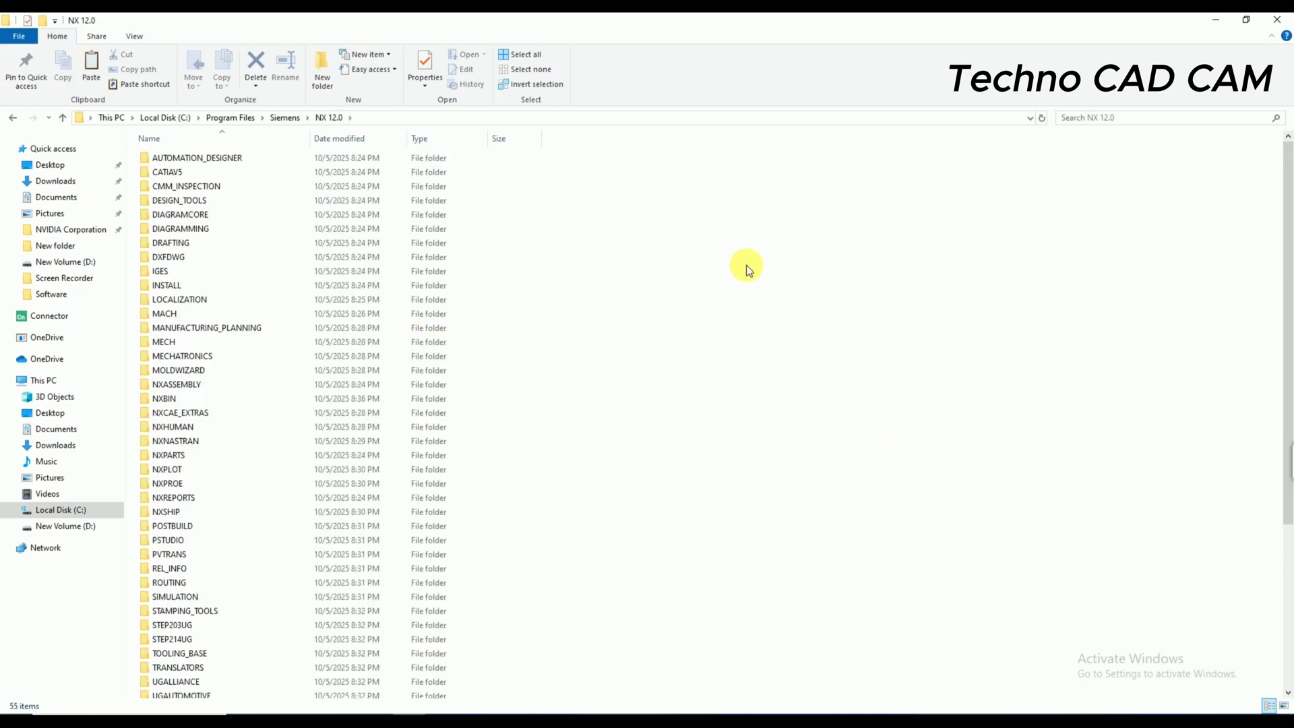
- Paste the client folders, replacing all existing files with administrator permission, then close Explorer
right_click(705, 273)
left_click(745, 370)
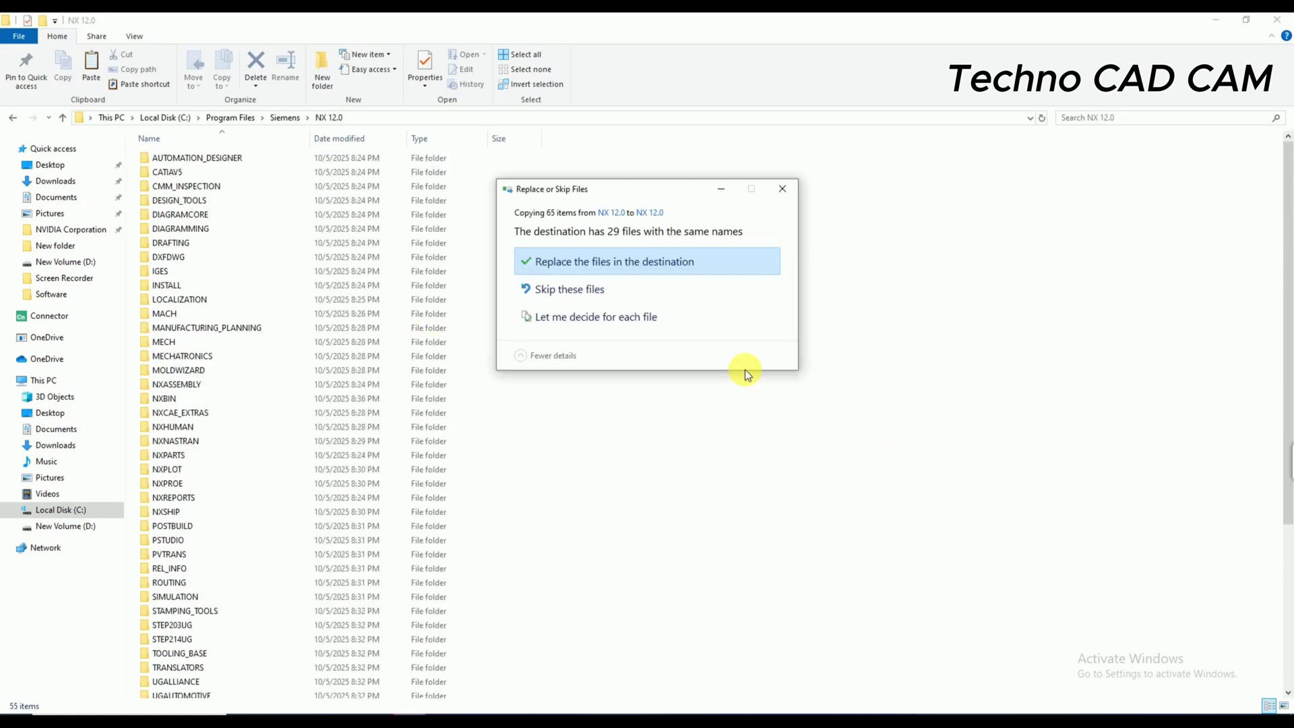
left_click(698, 262)
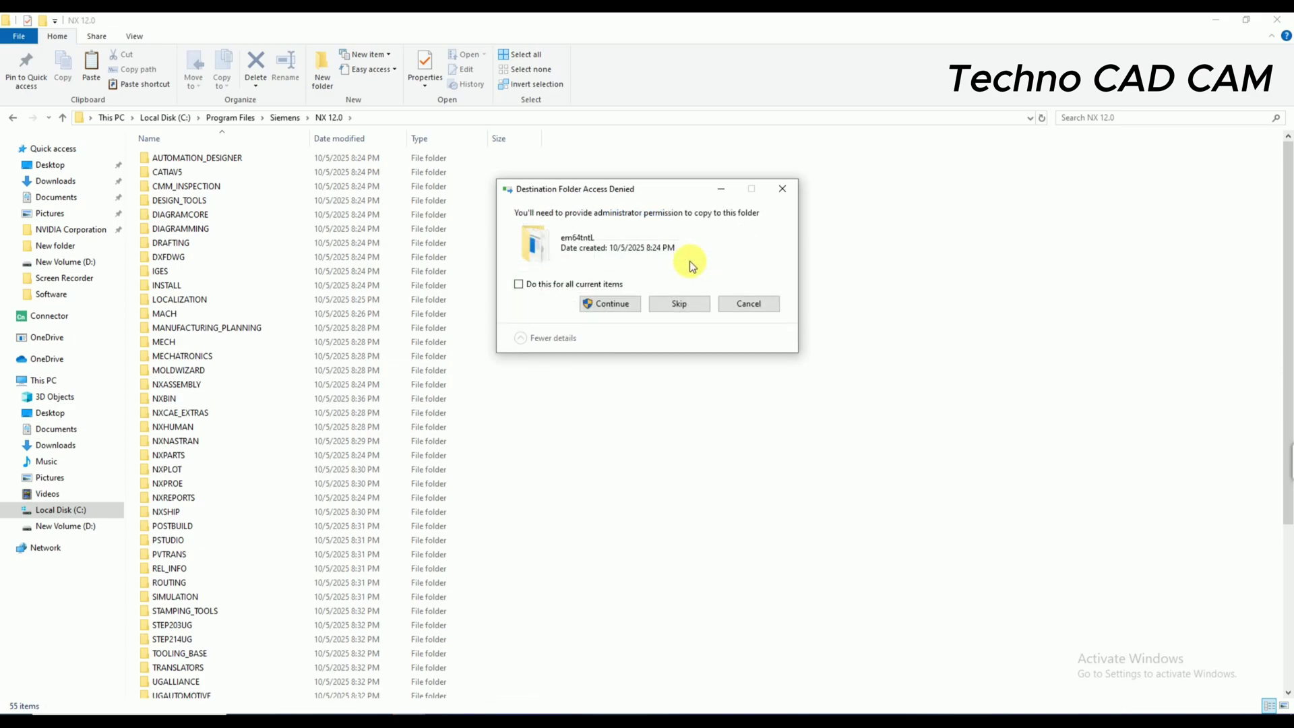
left_click(569, 289)
left_click(611, 305)
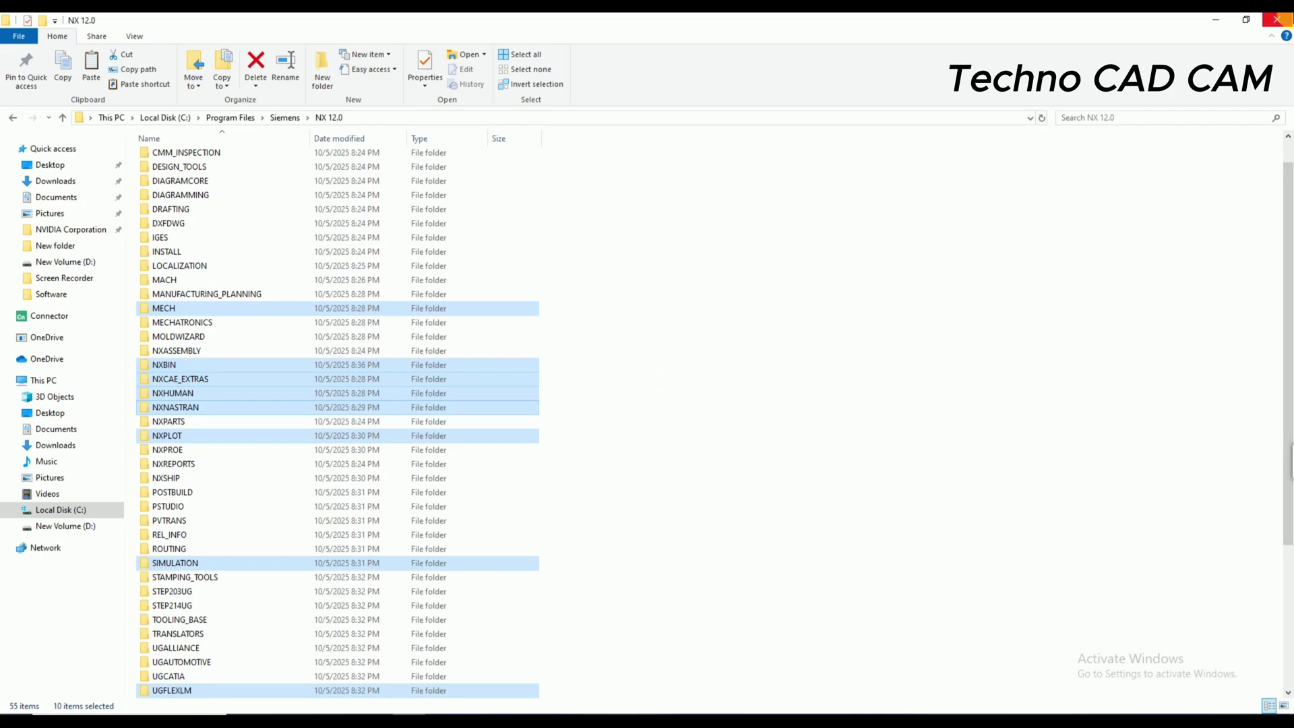
left_click(1277, 20)
- Refresh the desktop and start NX 12.0 from Recently added in the Start menu
right_click(670, 167)
left_click(728, 206)
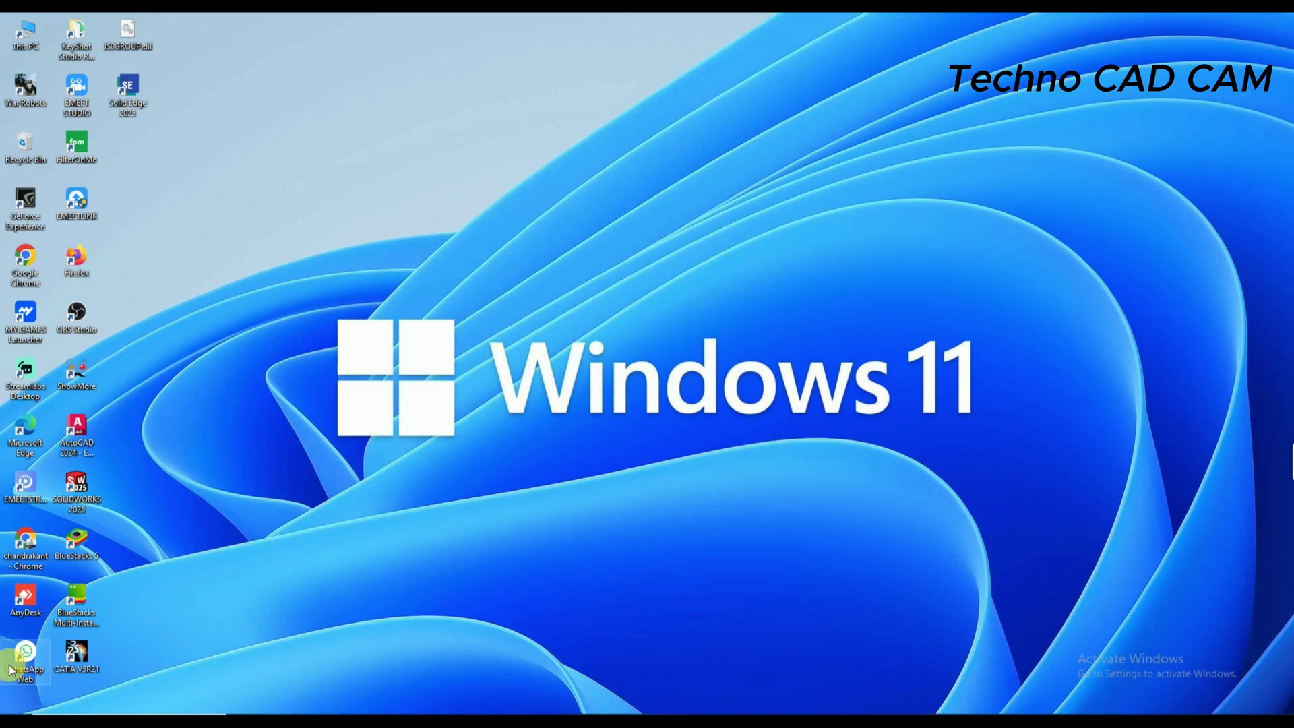
key("super")
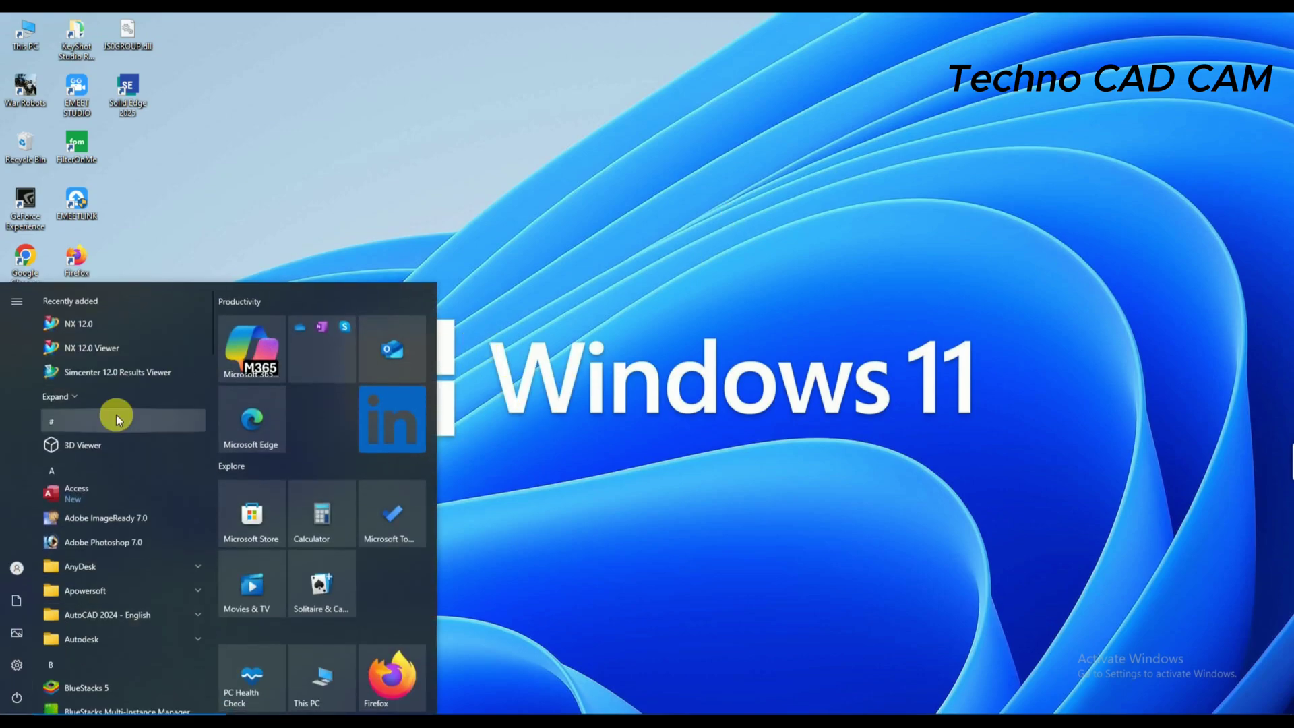
left_click(96, 323)
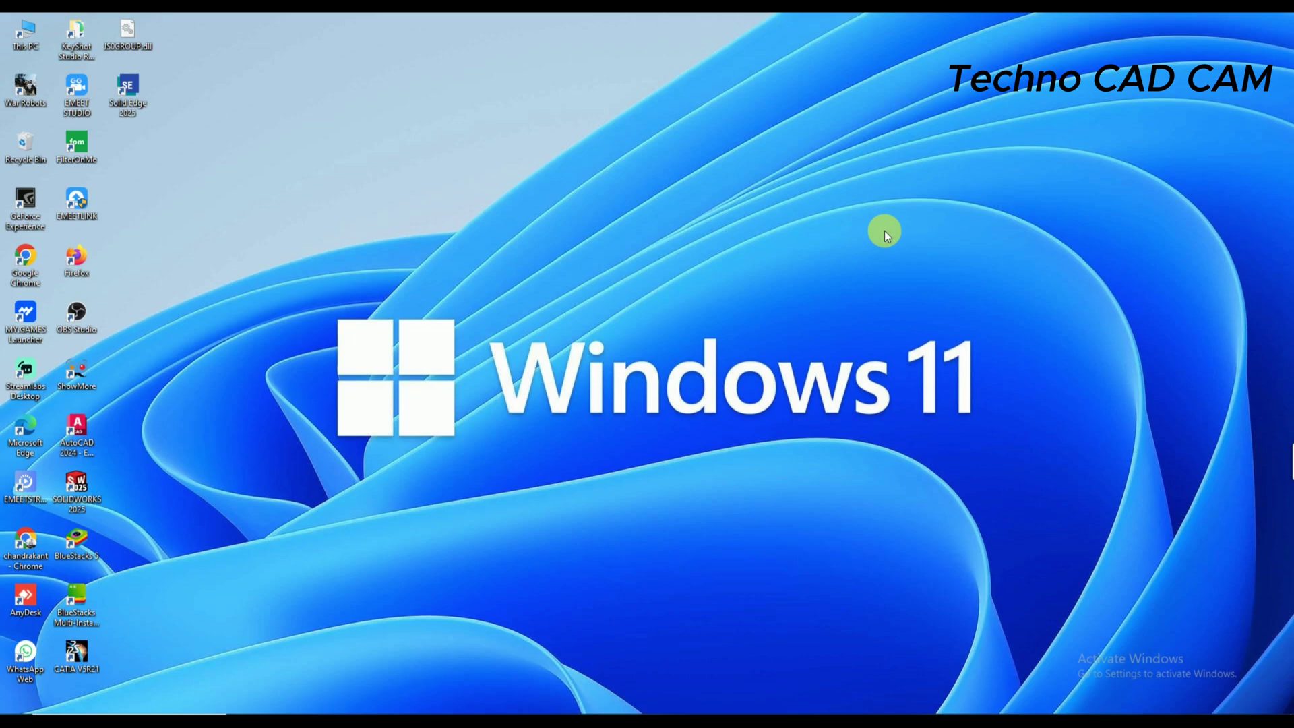